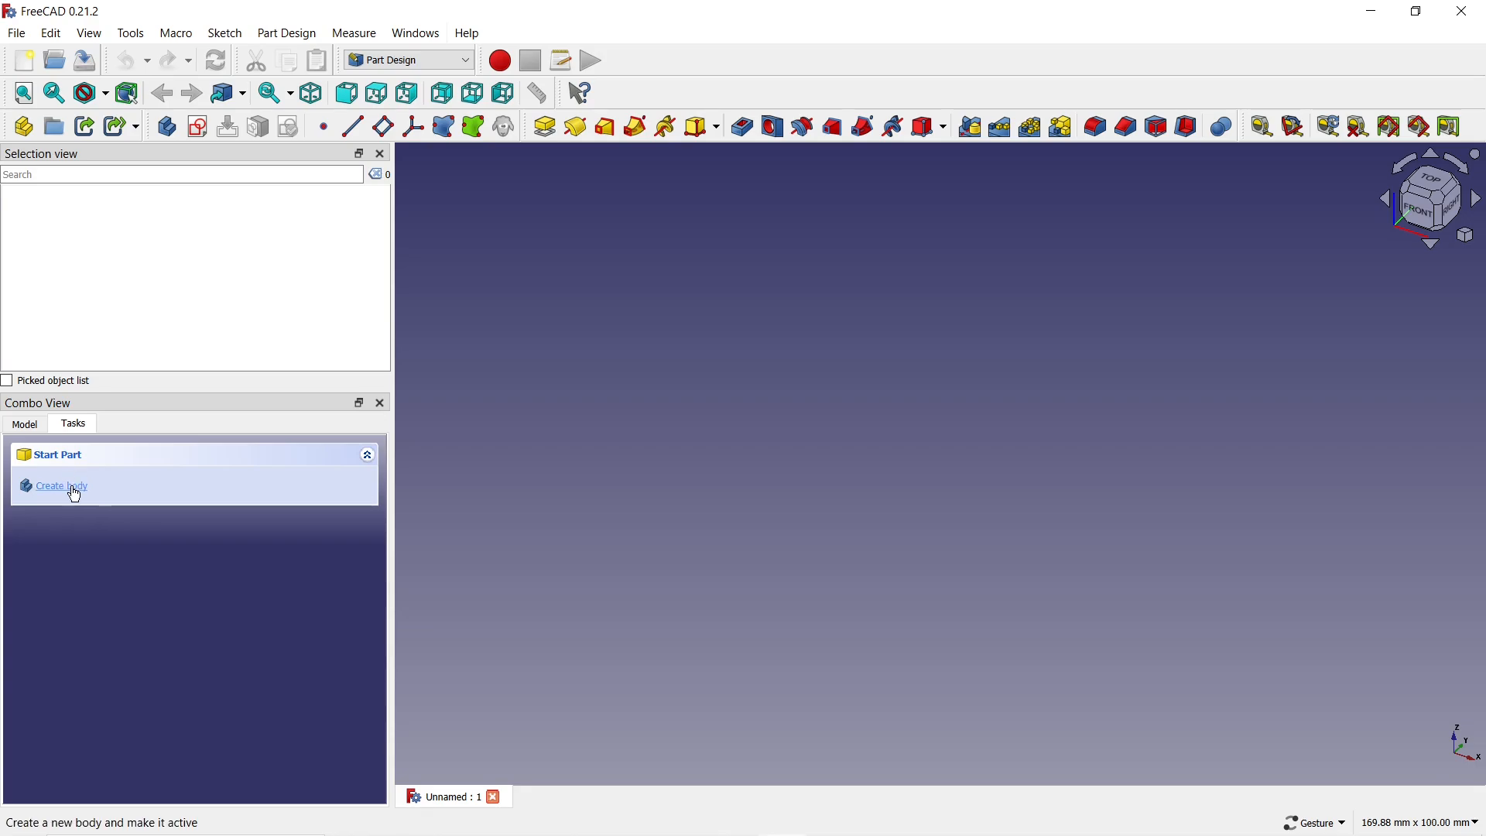
Step: Create a new body and open a sketch on its XY plane
left_click(75, 496)
left_click(75, 495)
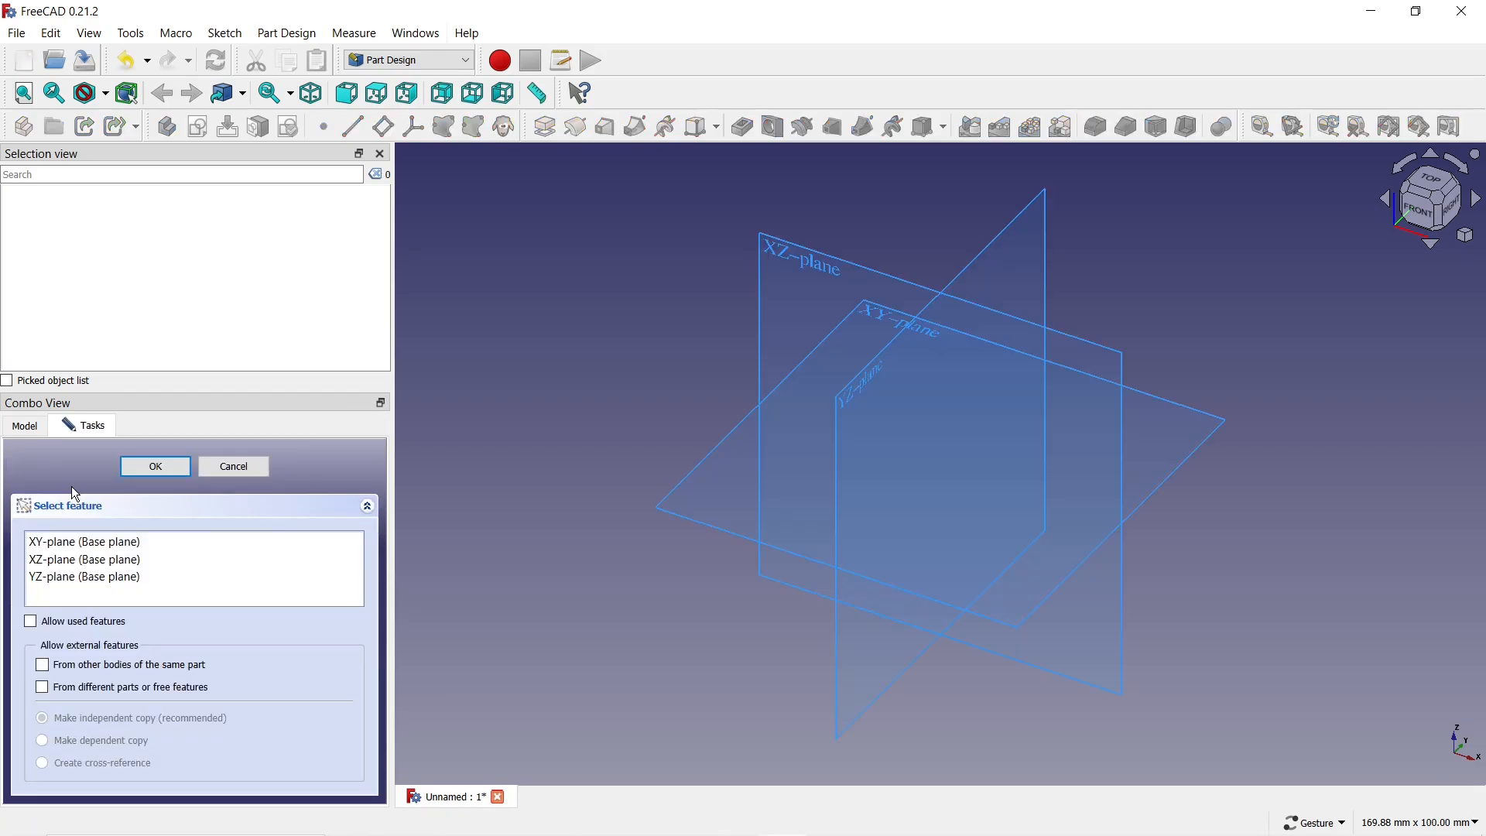
left_click(71, 544)
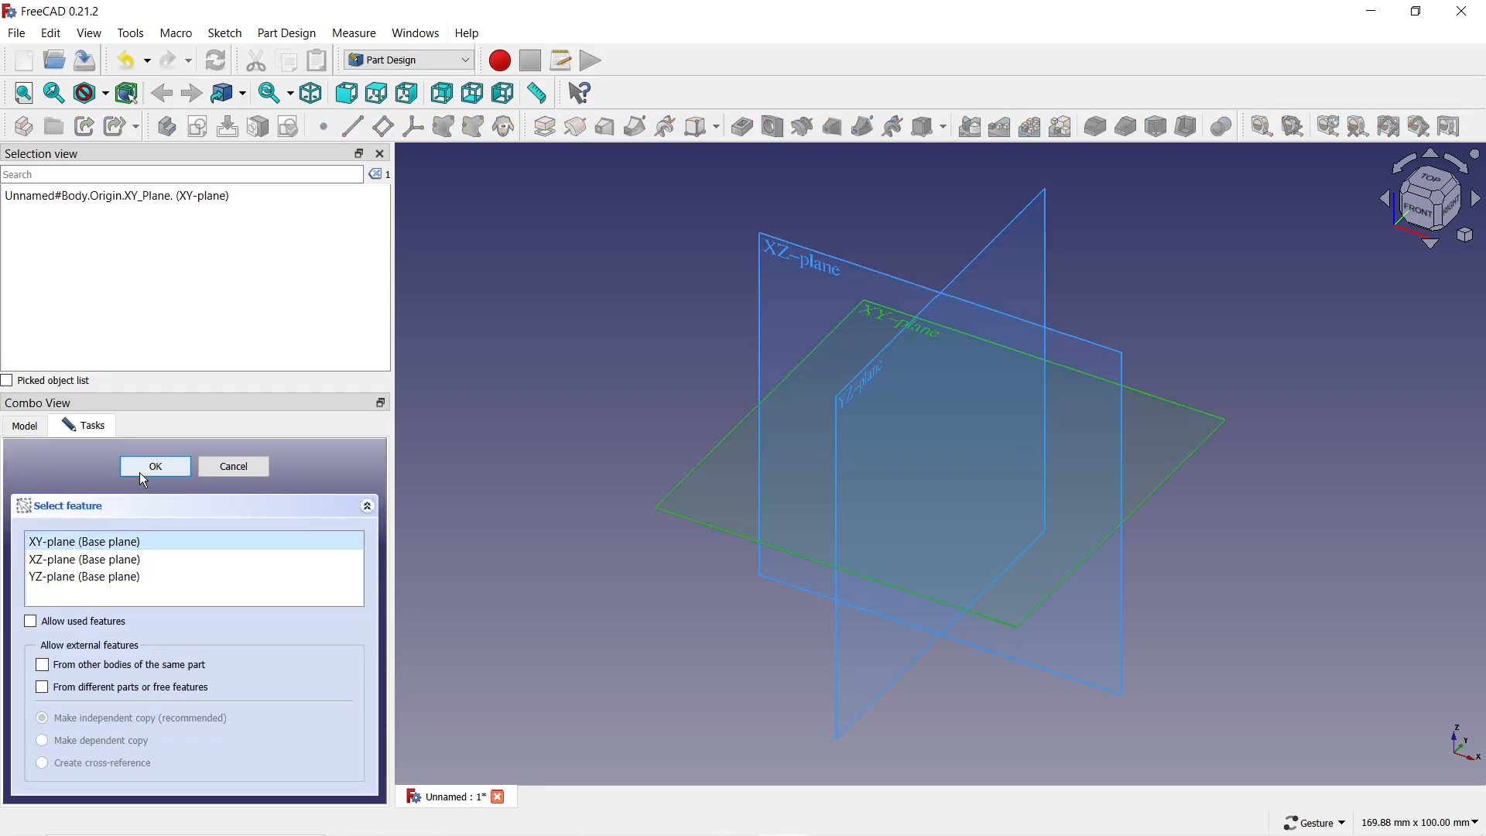
left_click(140, 472)
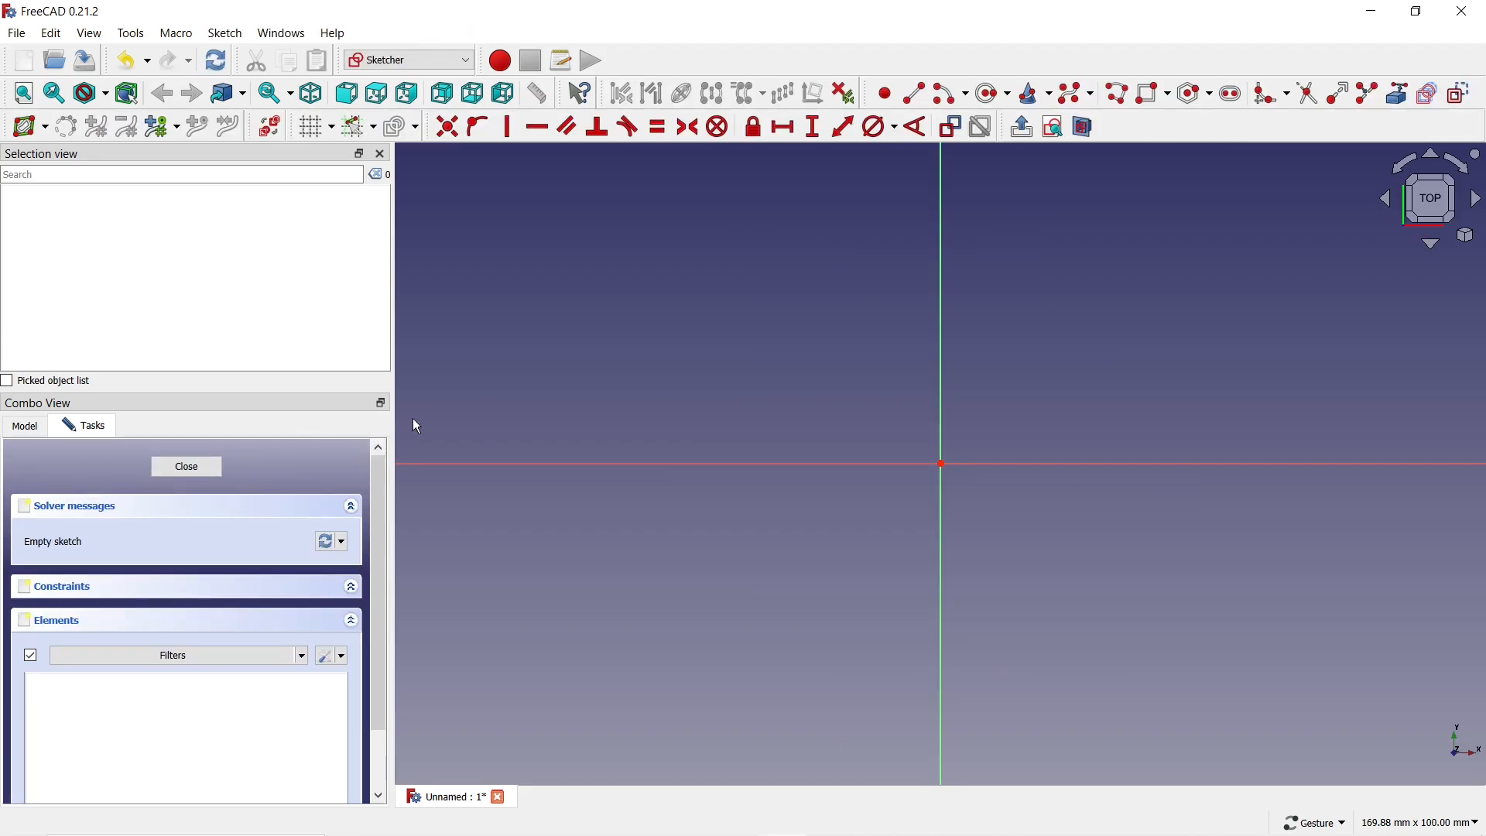
Step: Draw a circle centred on the sketch origin with a radius of about 33 mm
left_click(989, 96)
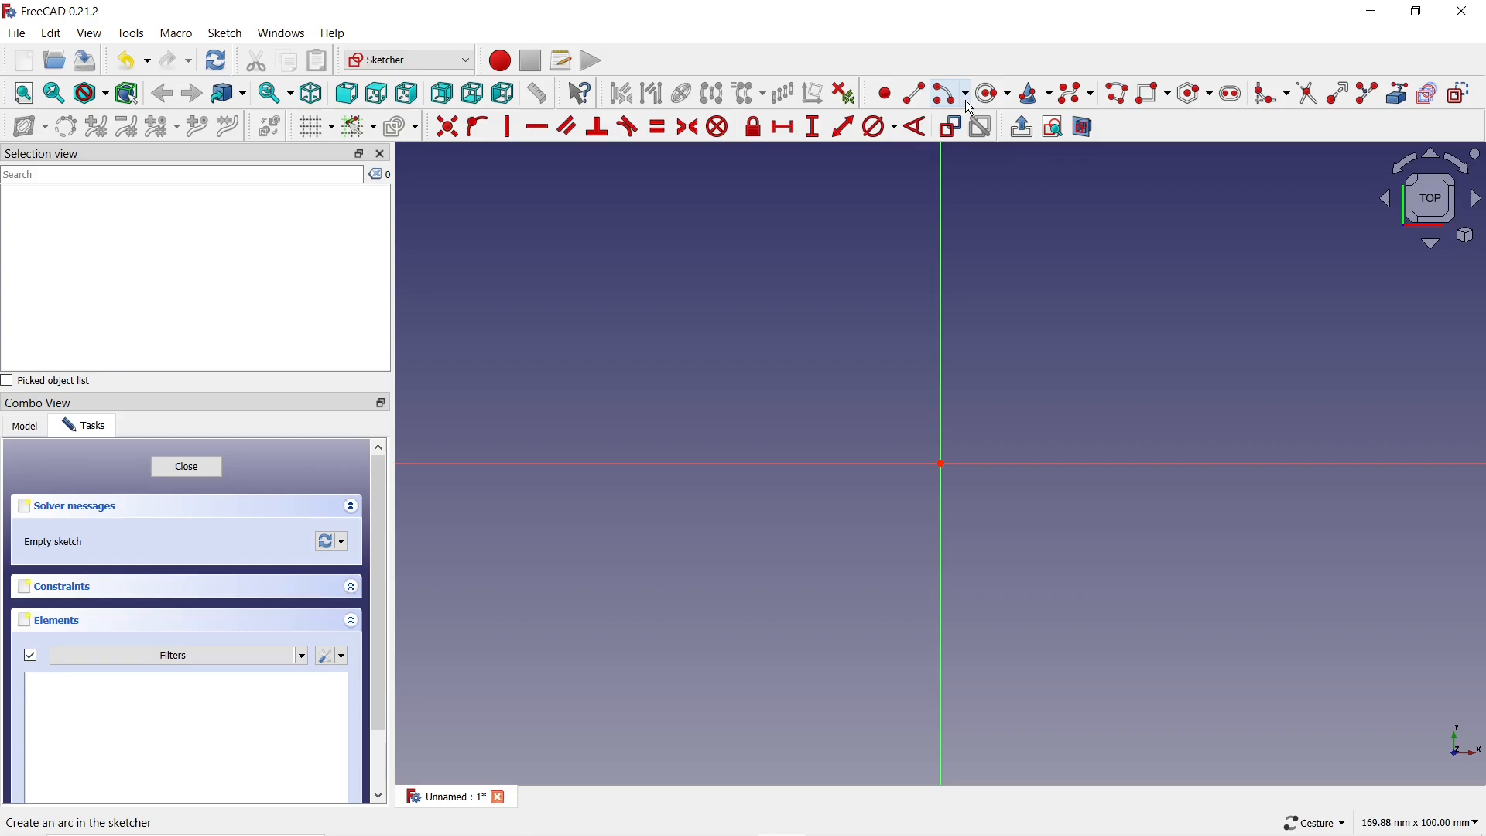
left_click(941, 463)
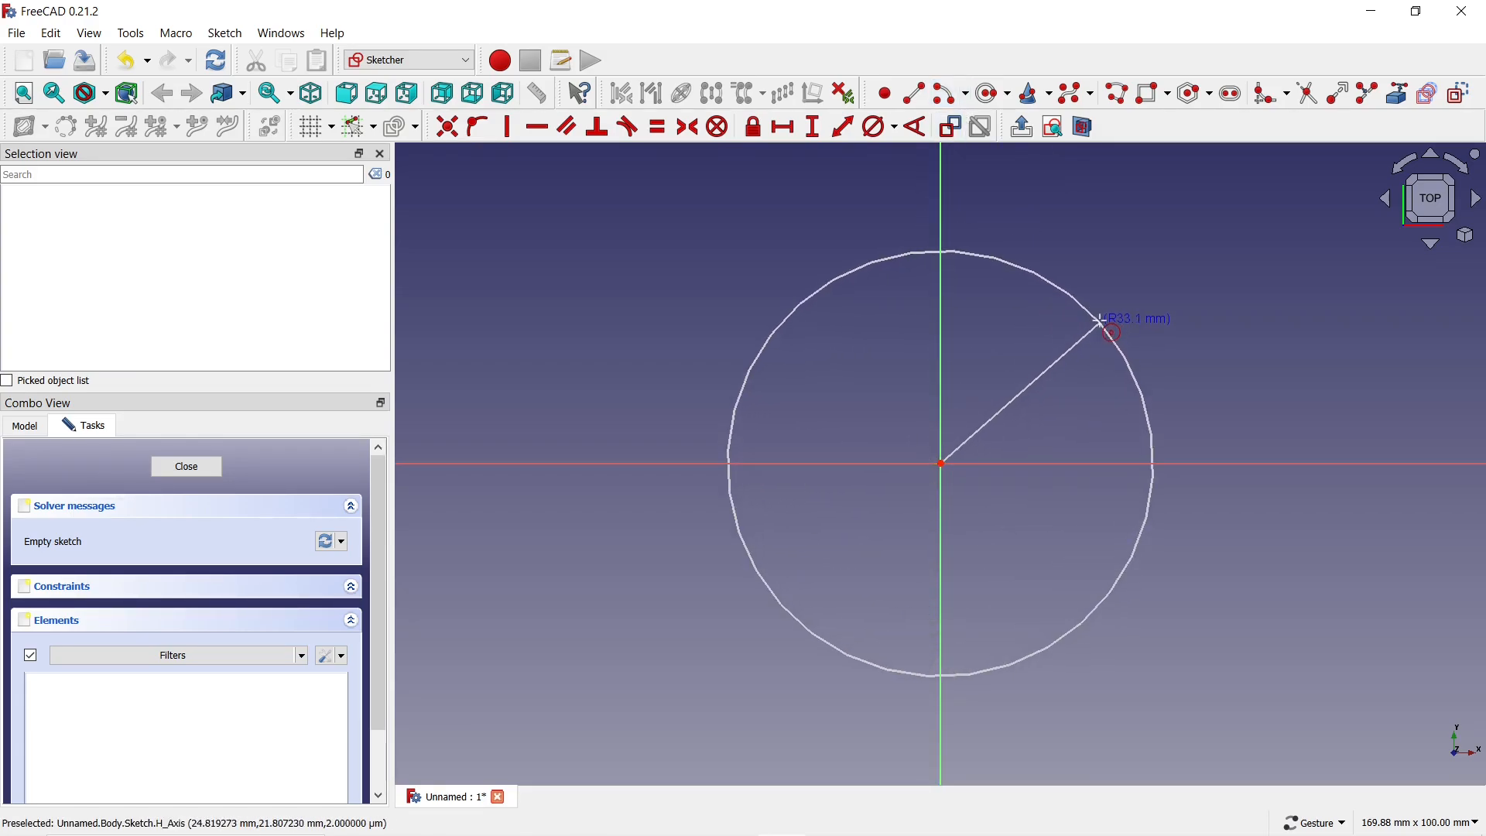
left_click(1105, 329)
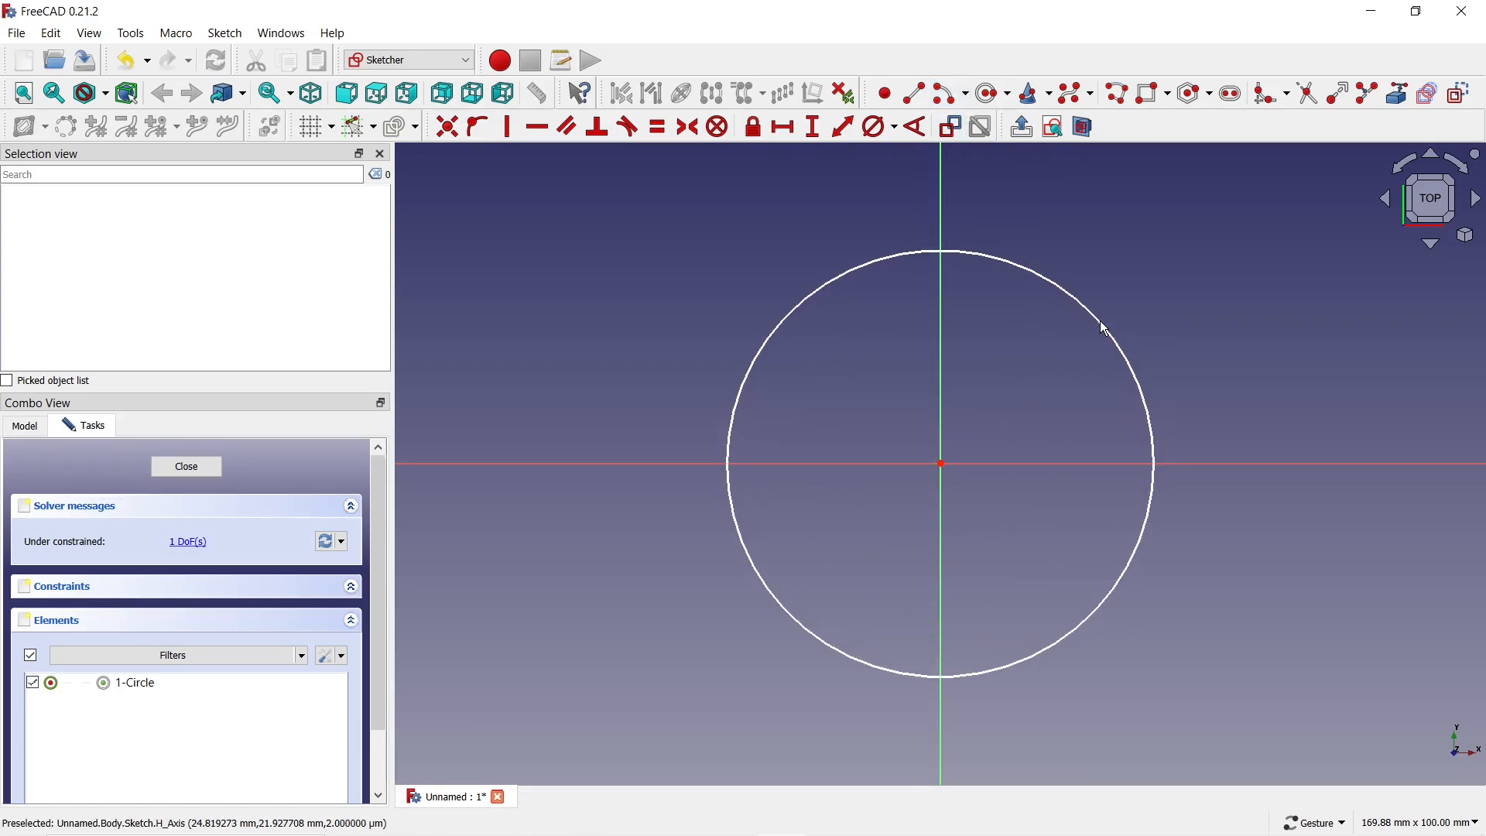
Step: Constrain the circle's diameter to 50 mm
left_click(880, 128)
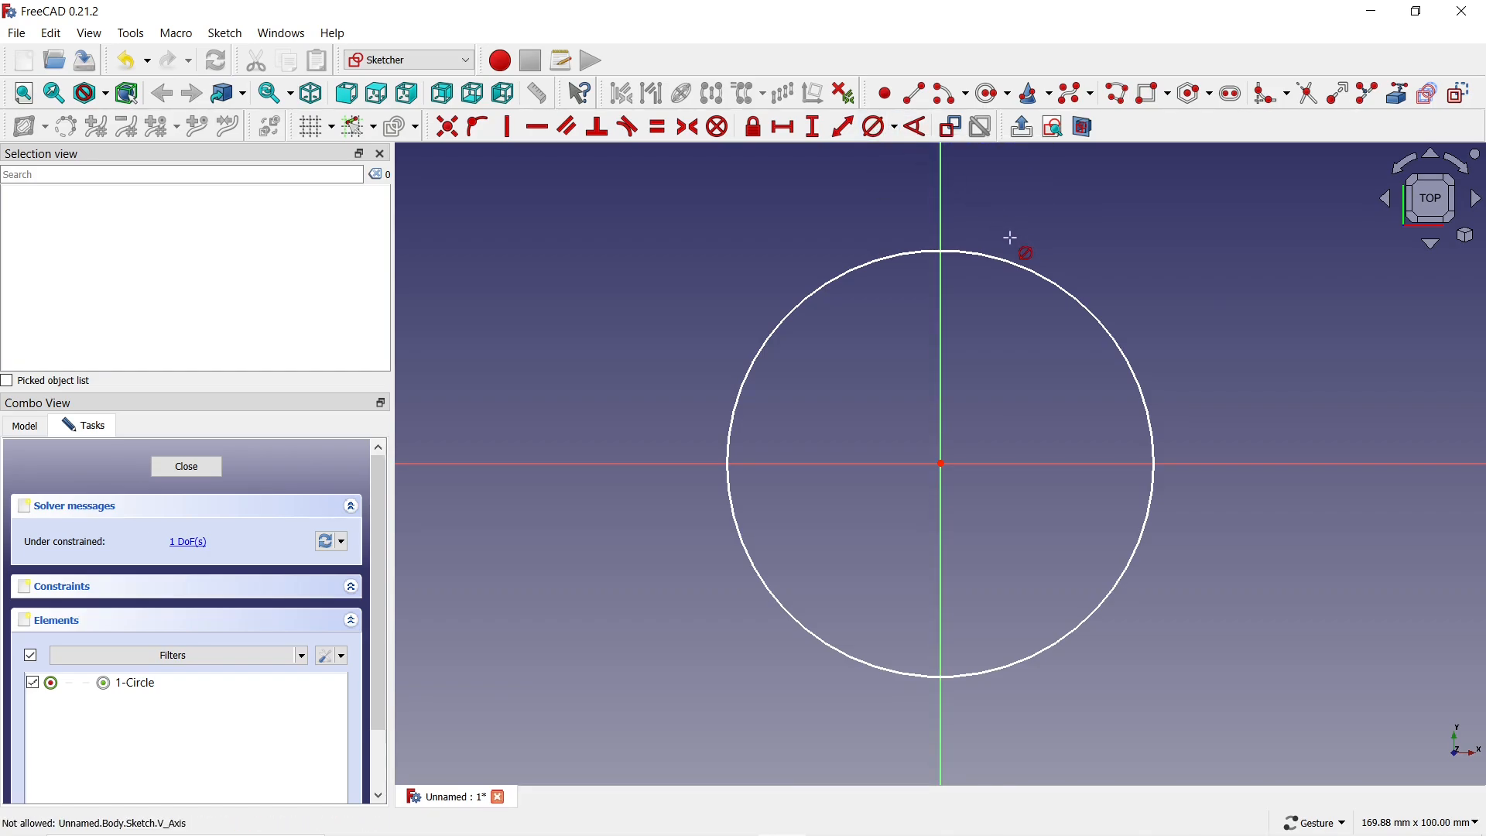
left_click(1028, 269)
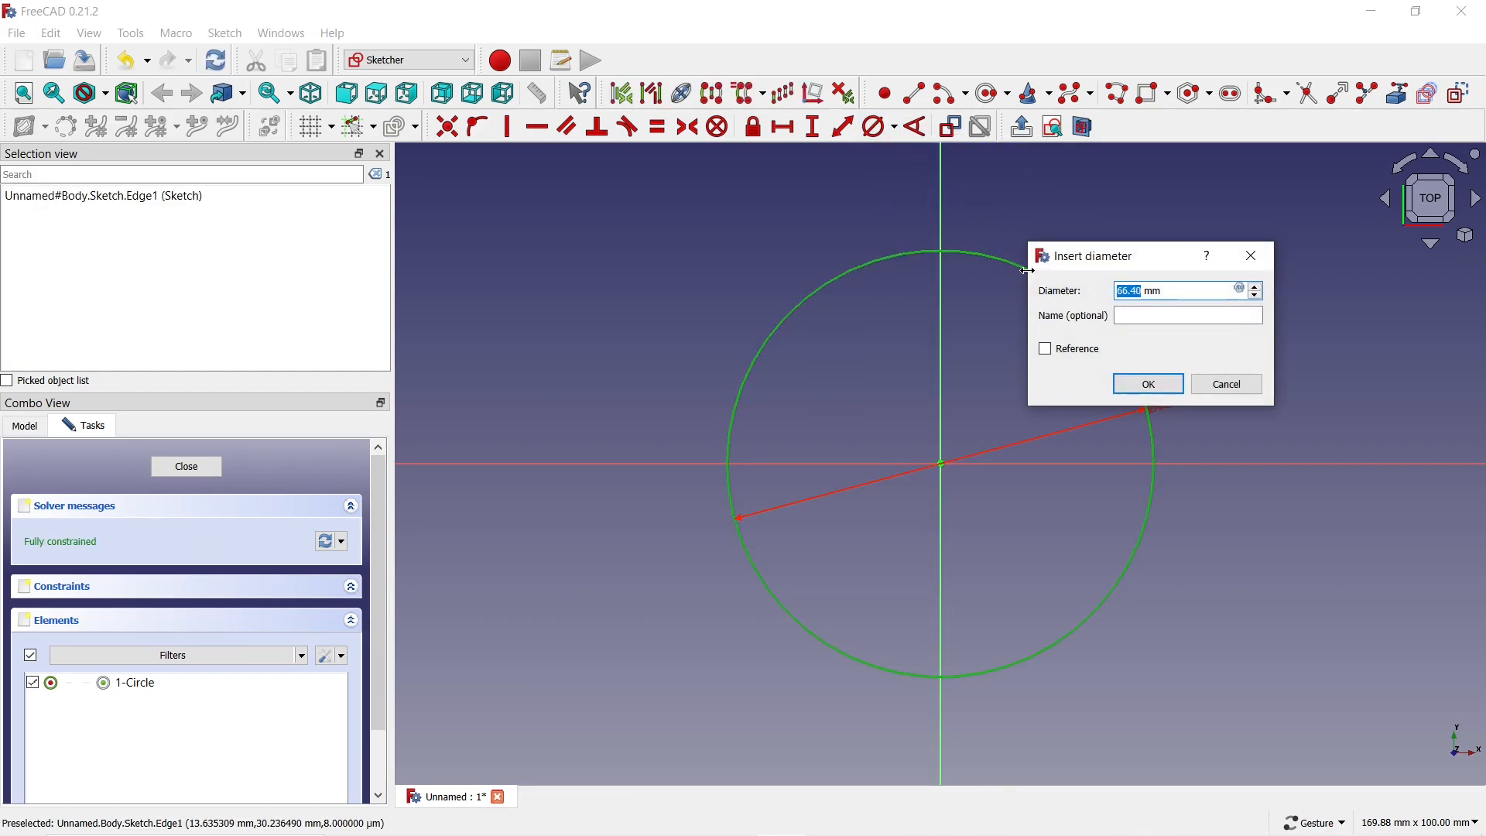
type("50")
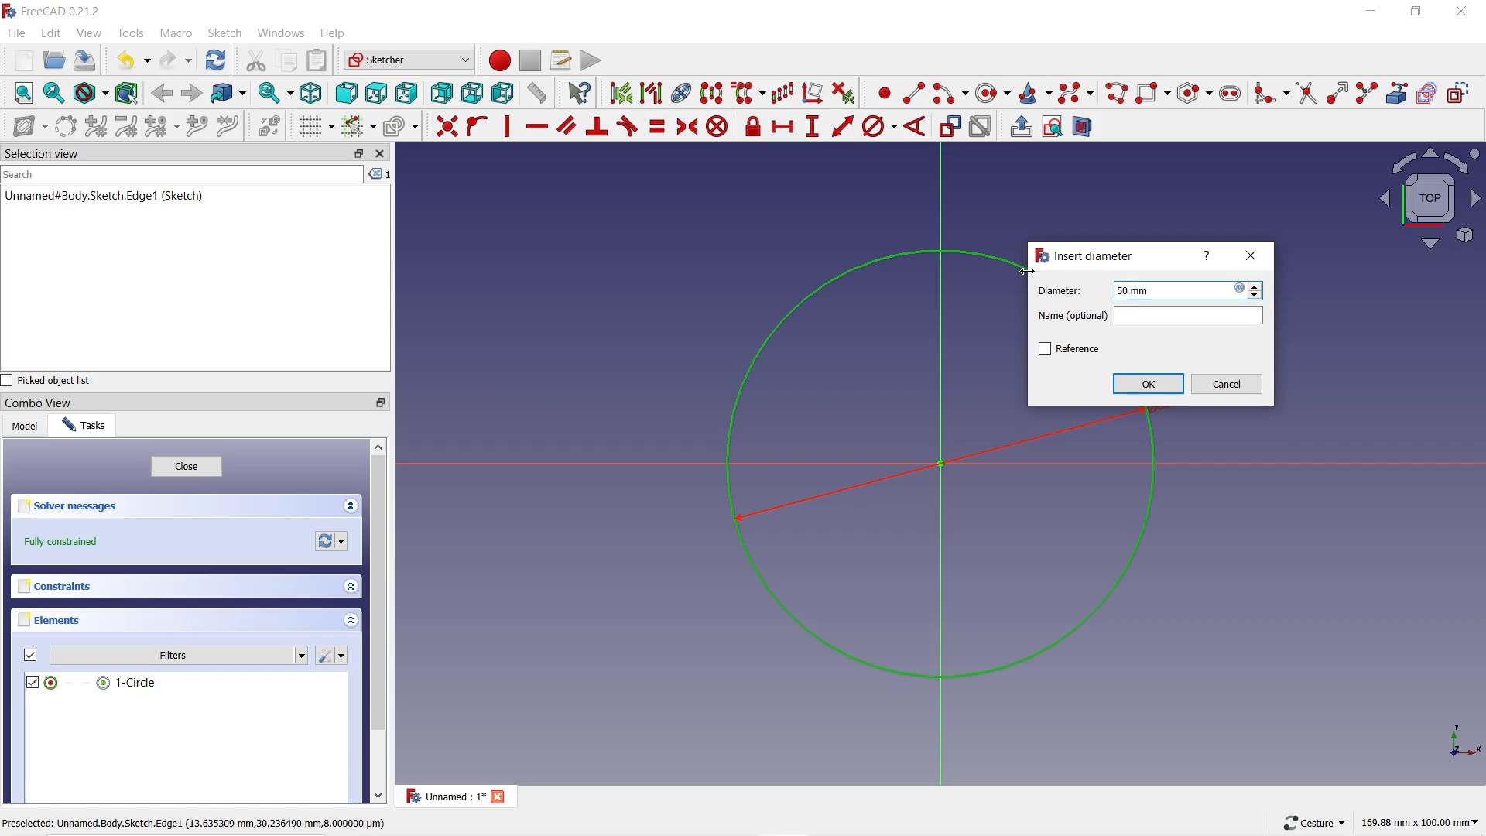
left_click(1134, 382)
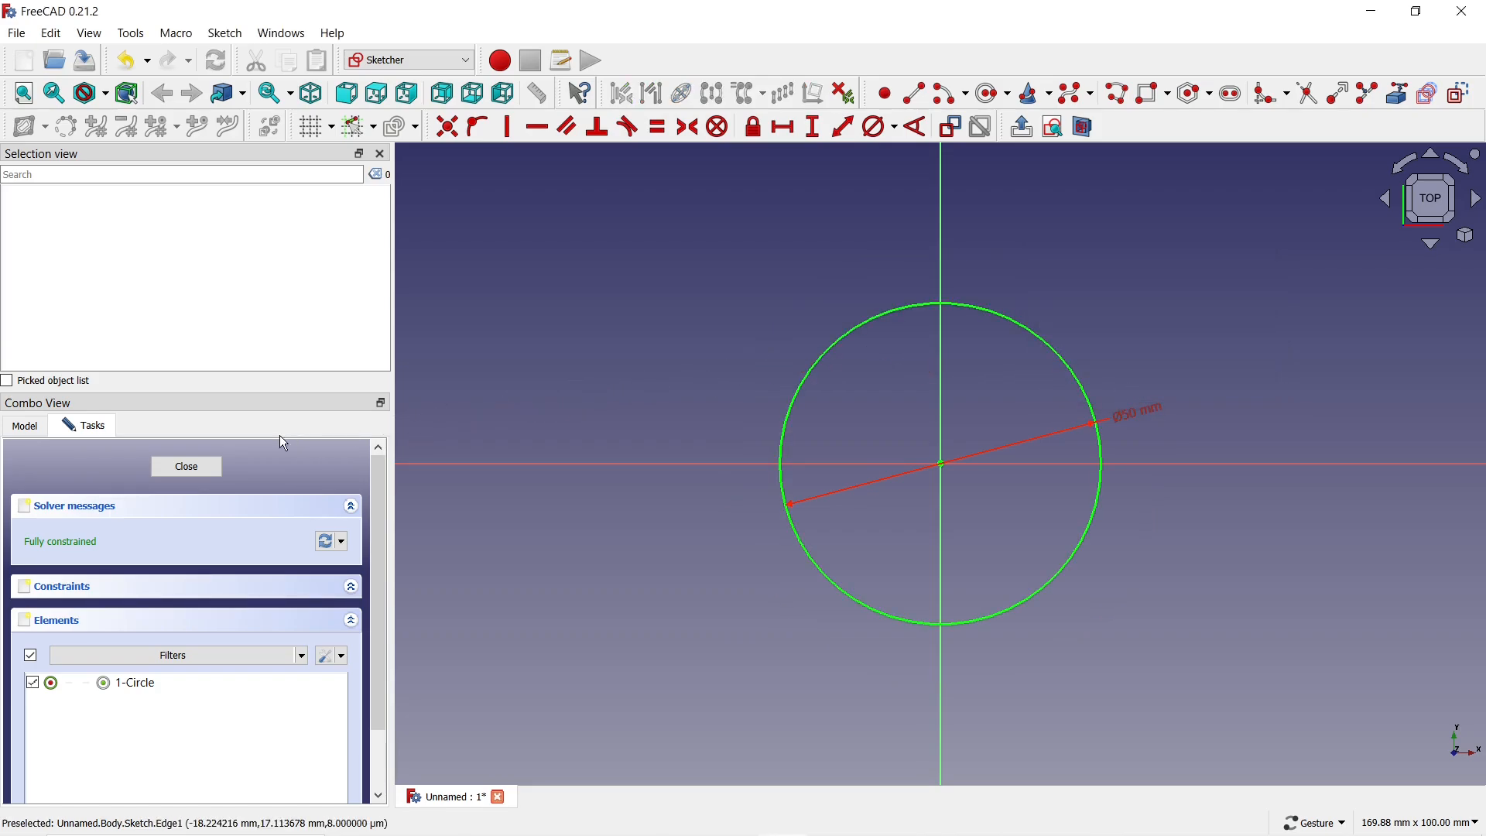
Step: Close the circle sketch and pad it 10 mm along the sketch normal into a disc
left_click(211, 469)
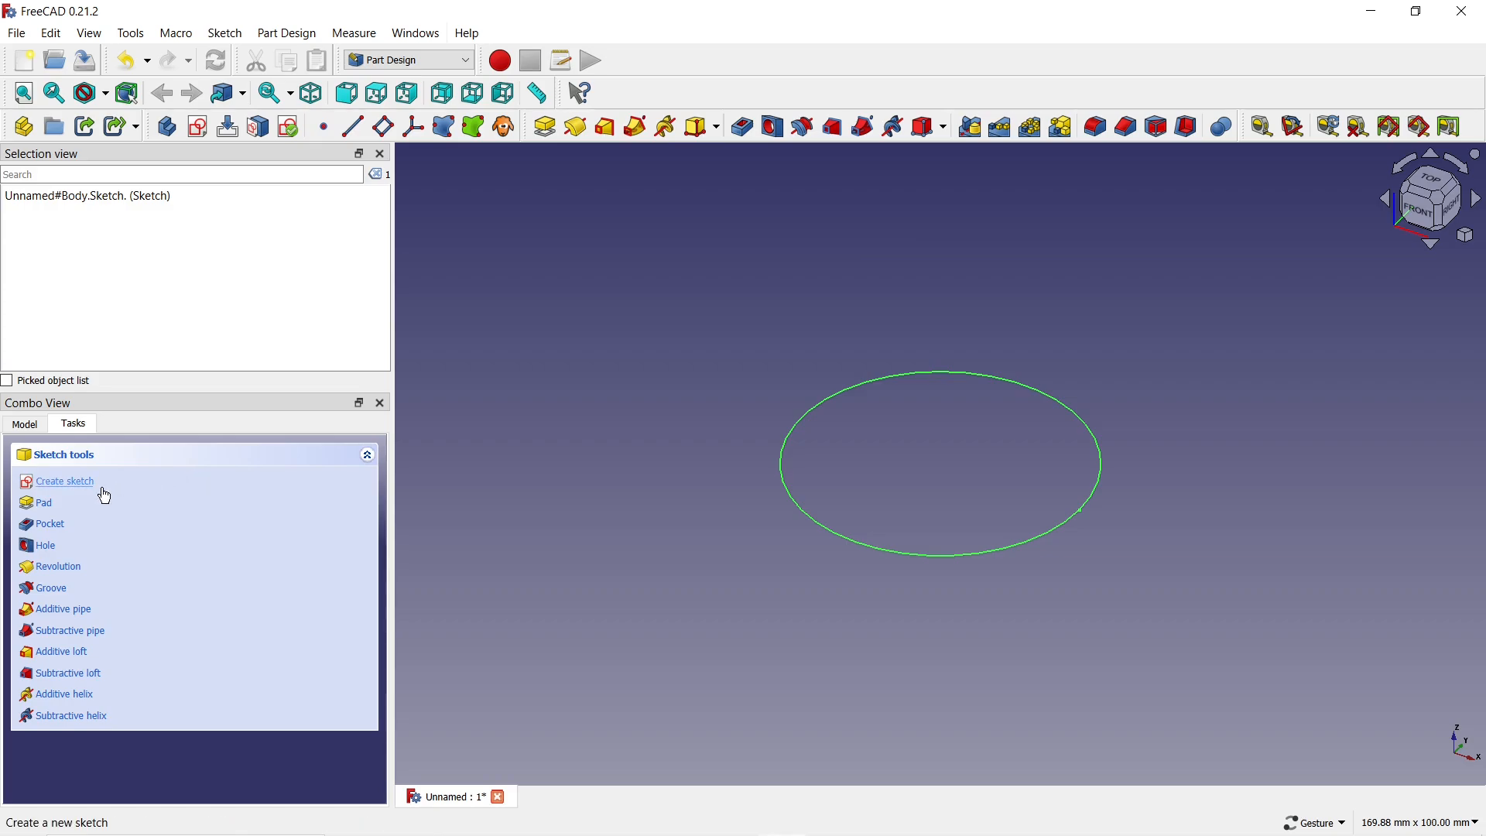
left_click(50, 511)
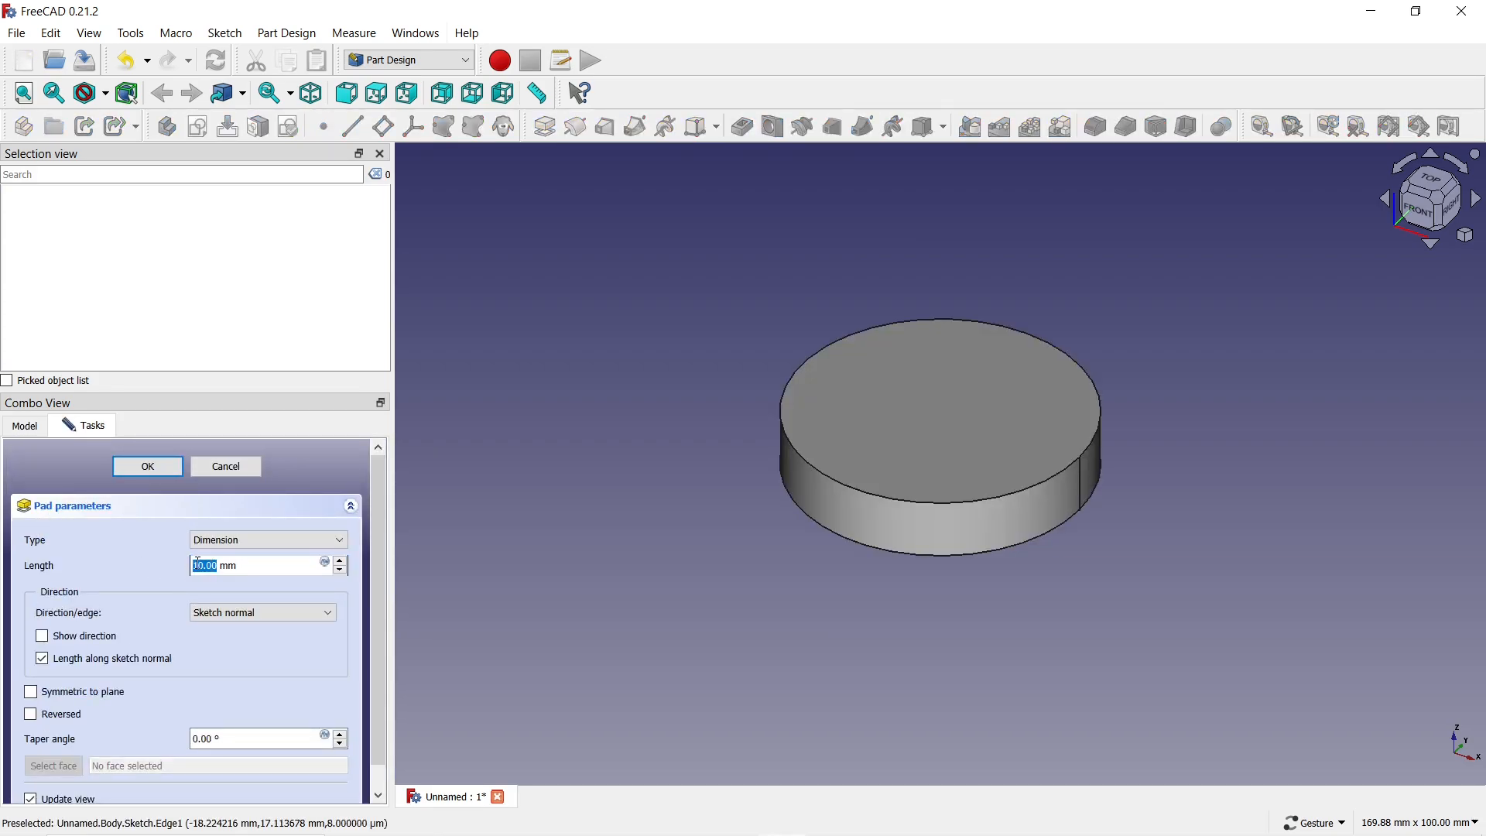
left_click(149, 467)
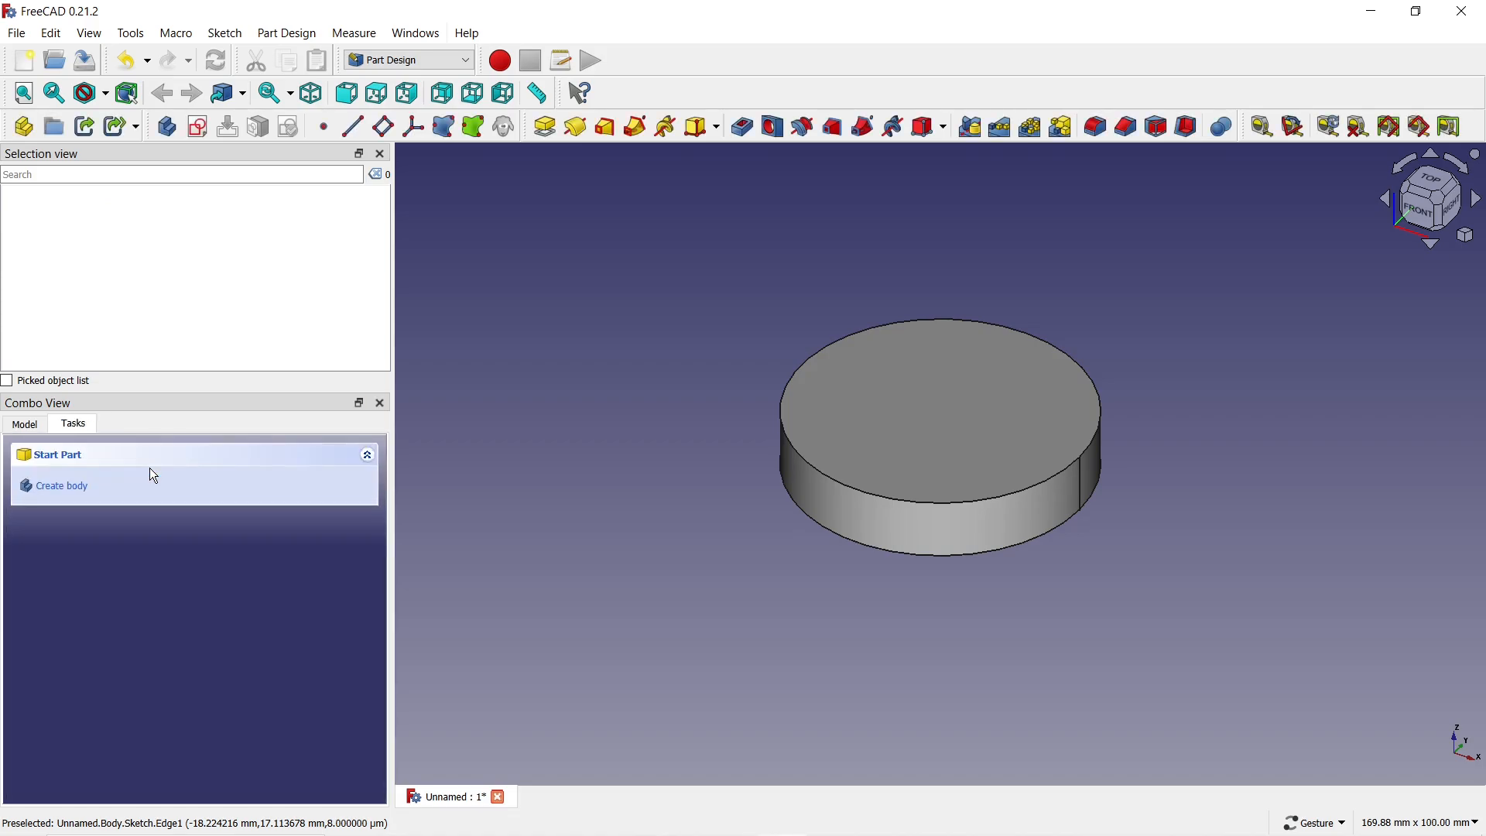
Step: Start a sketch on the disc's top face and draw a rectangle from just above and right of the origin past the disc's edge
left_click(801, 406)
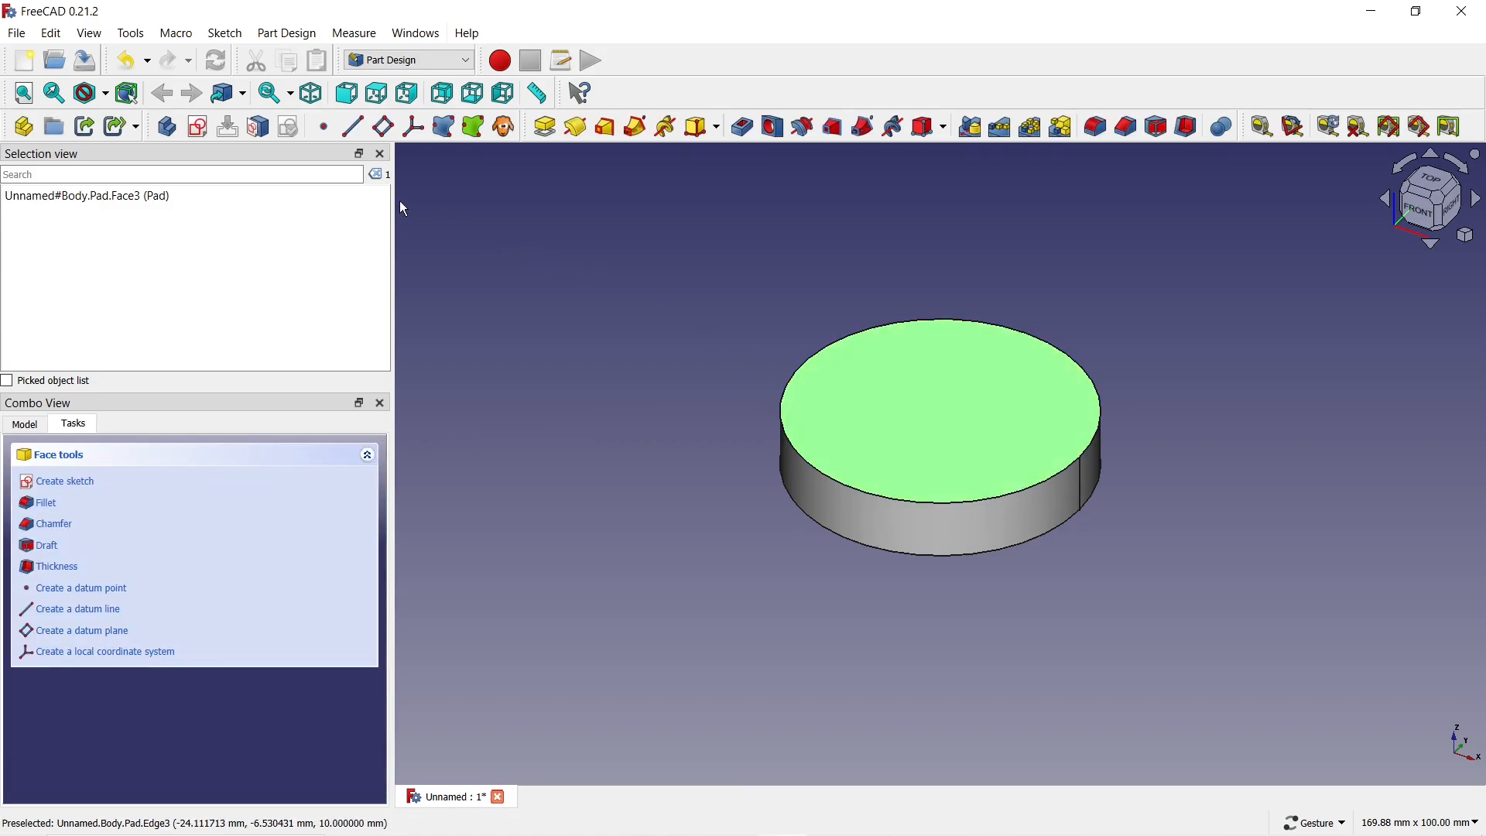
left_click(198, 128)
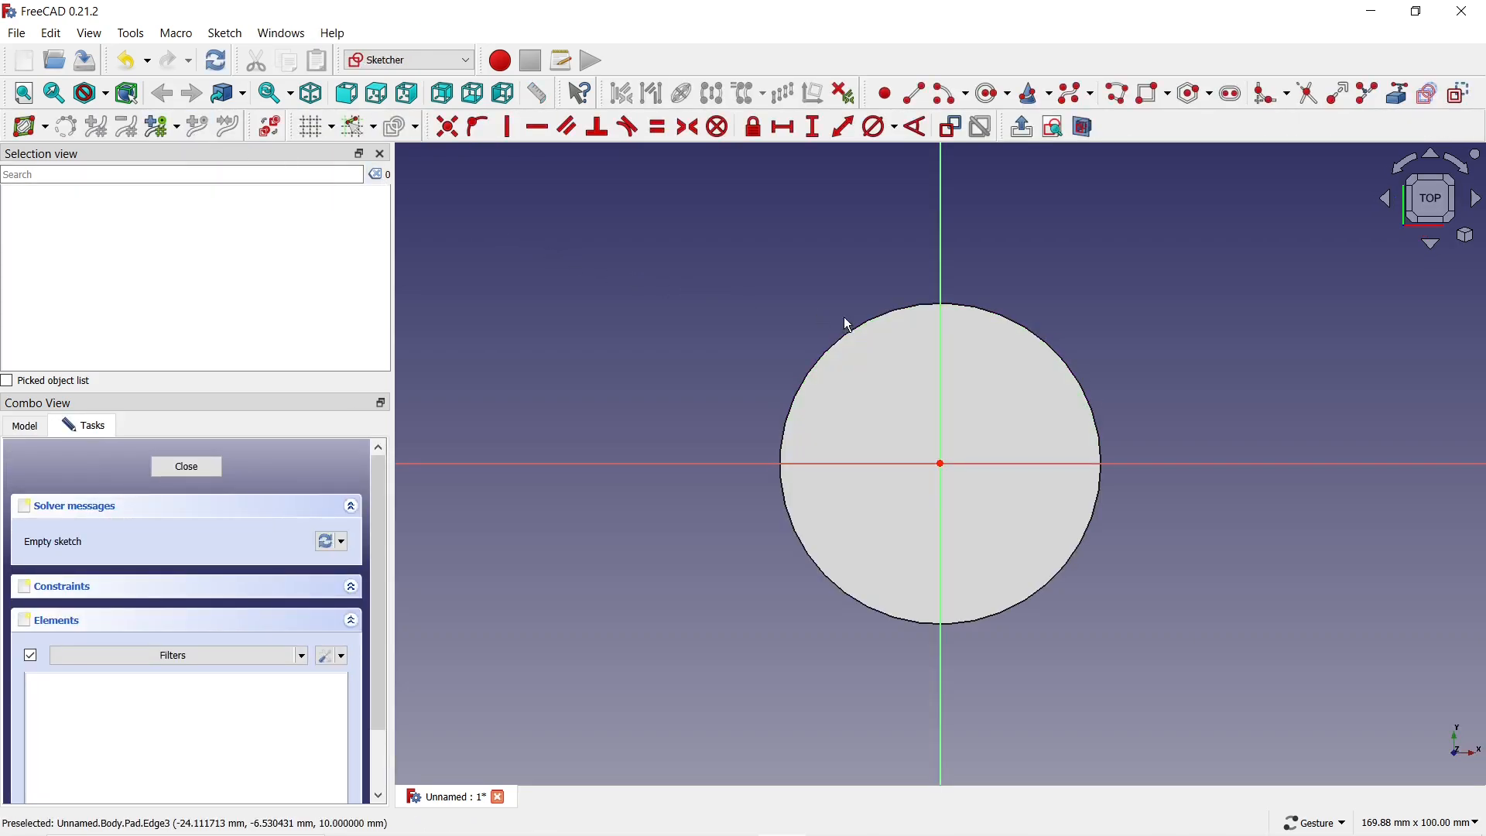
scroll(1009, 377, "up", 2)
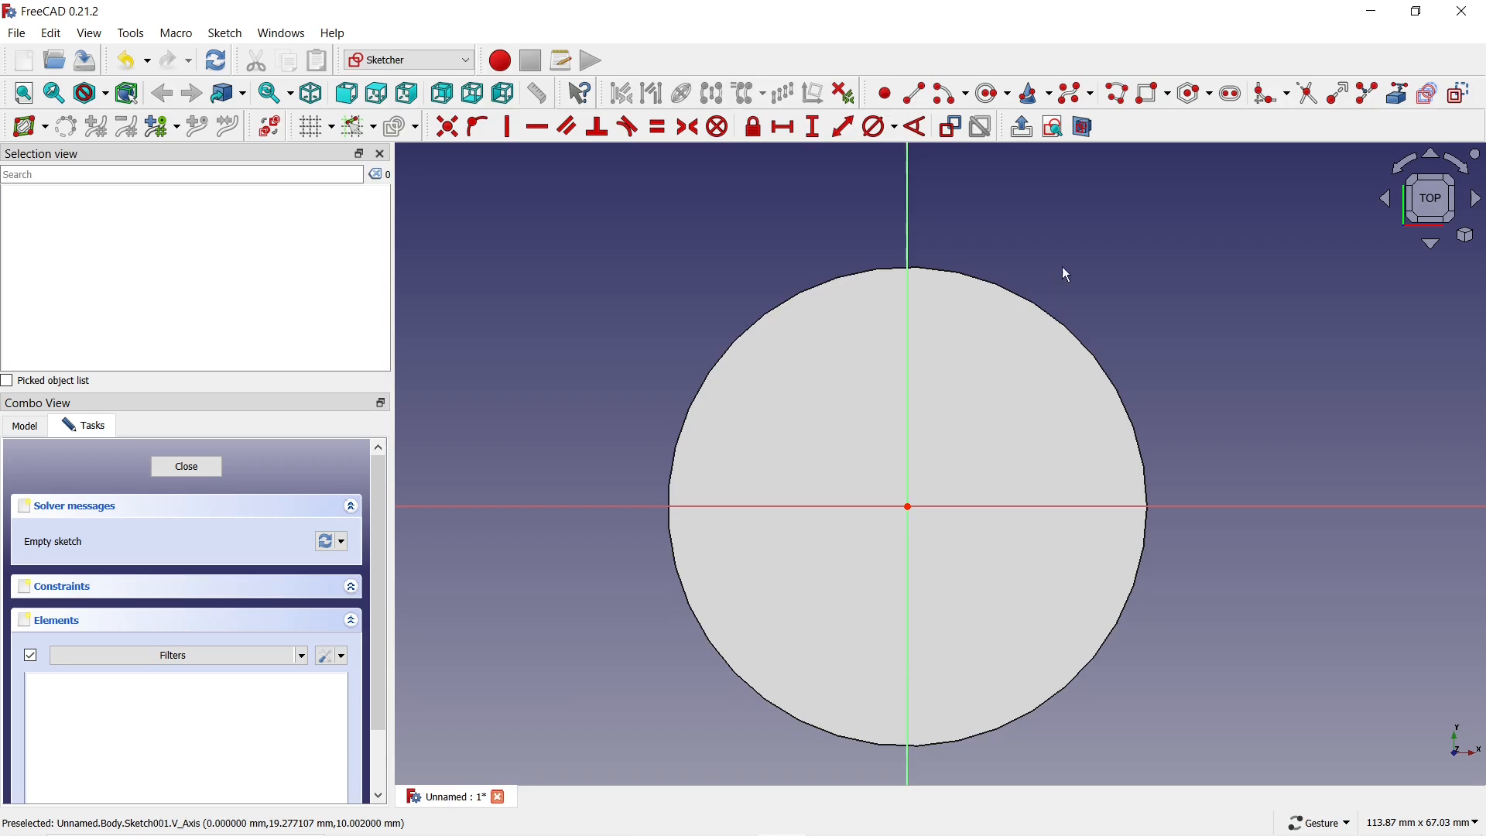
left_click(1150, 96)
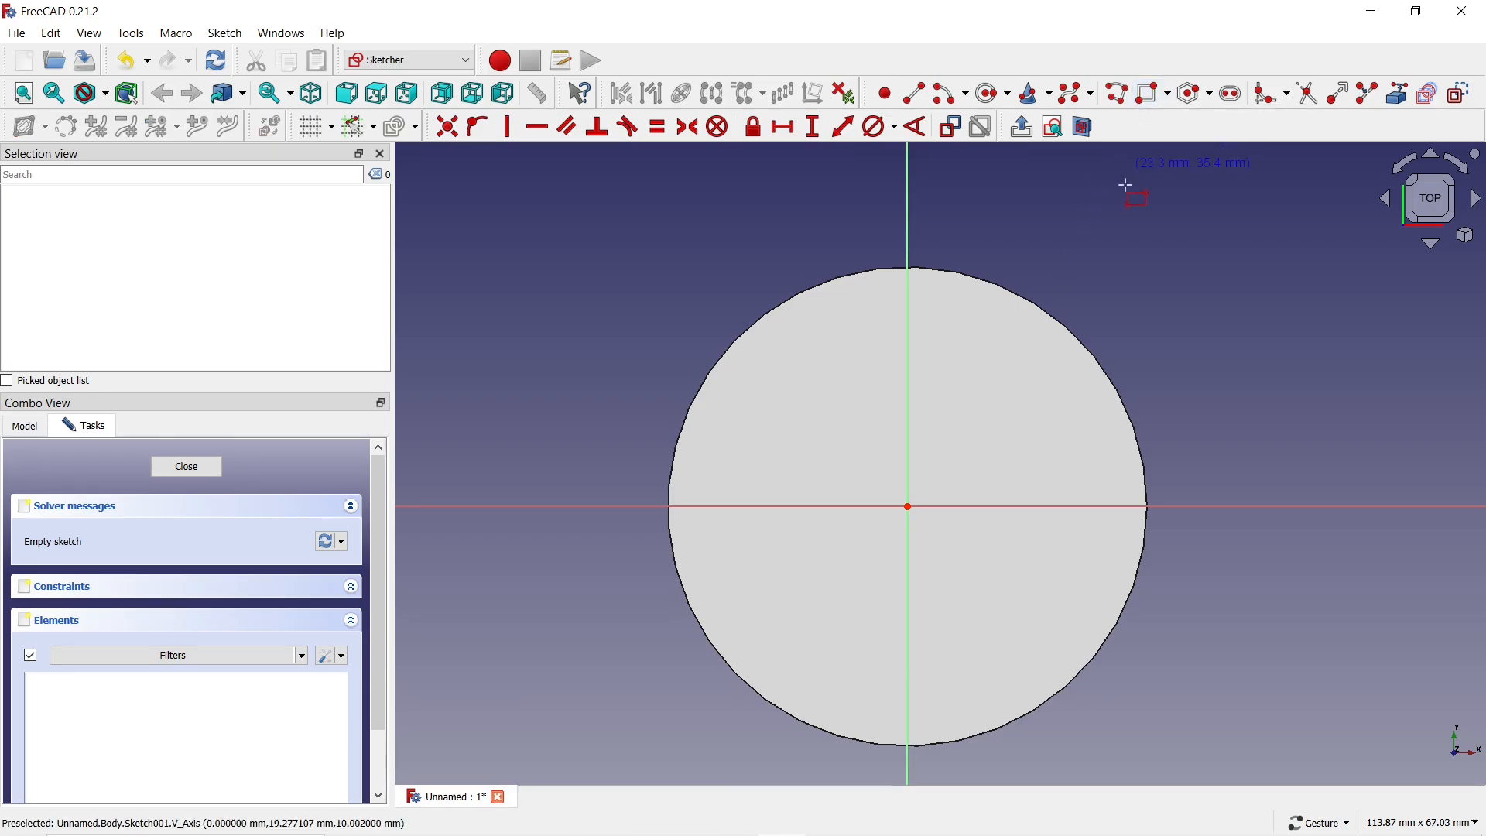
left_click(929, 479)
left_click(1259, 205)
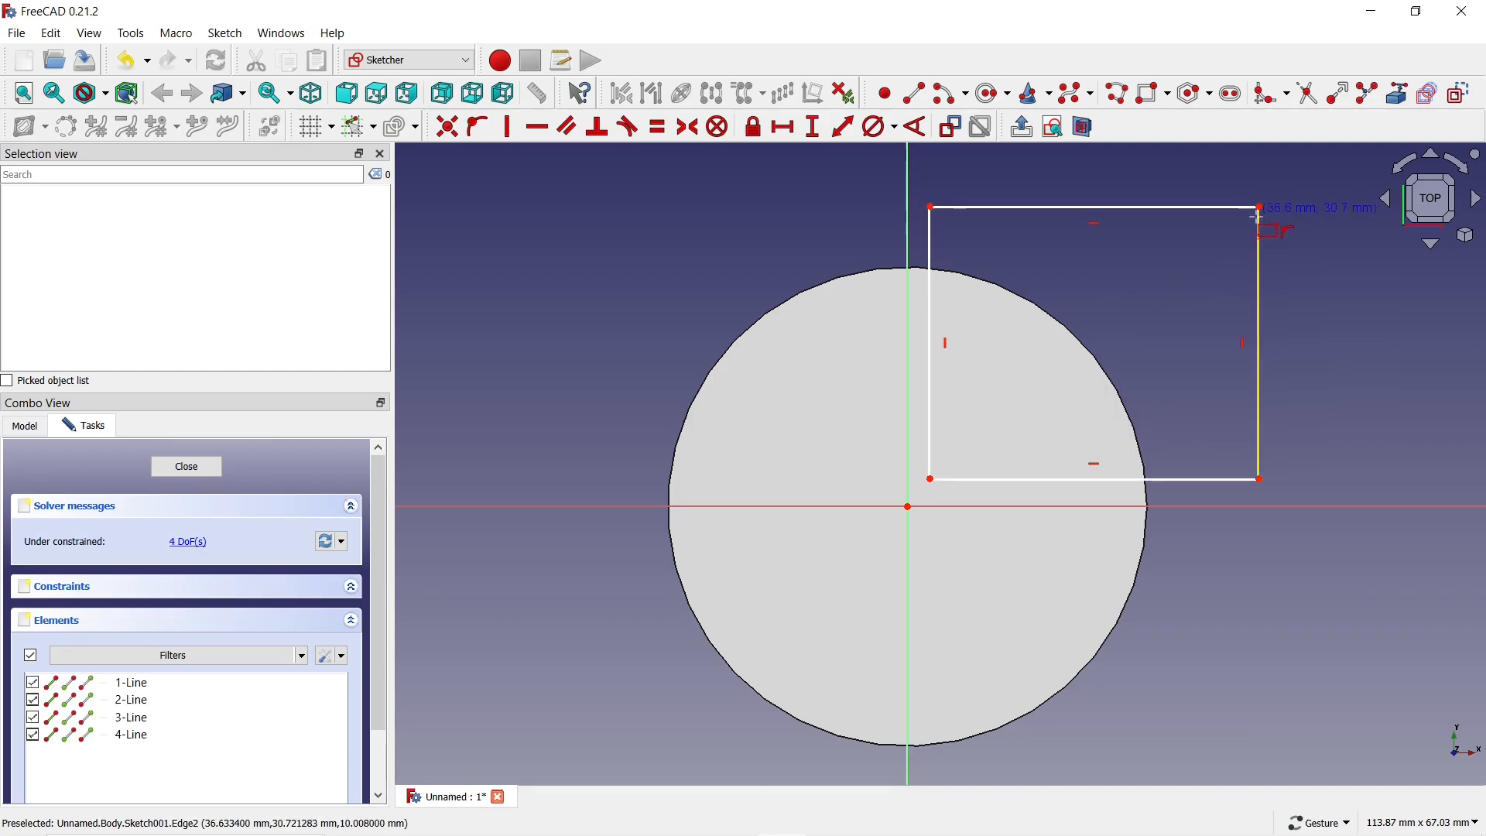
Step: Replace the rectangle's top and right sides with an arc centred on the origin that joins the open ends of the two remaining lines
left_click_drag(1275, 262, 1192, 197)
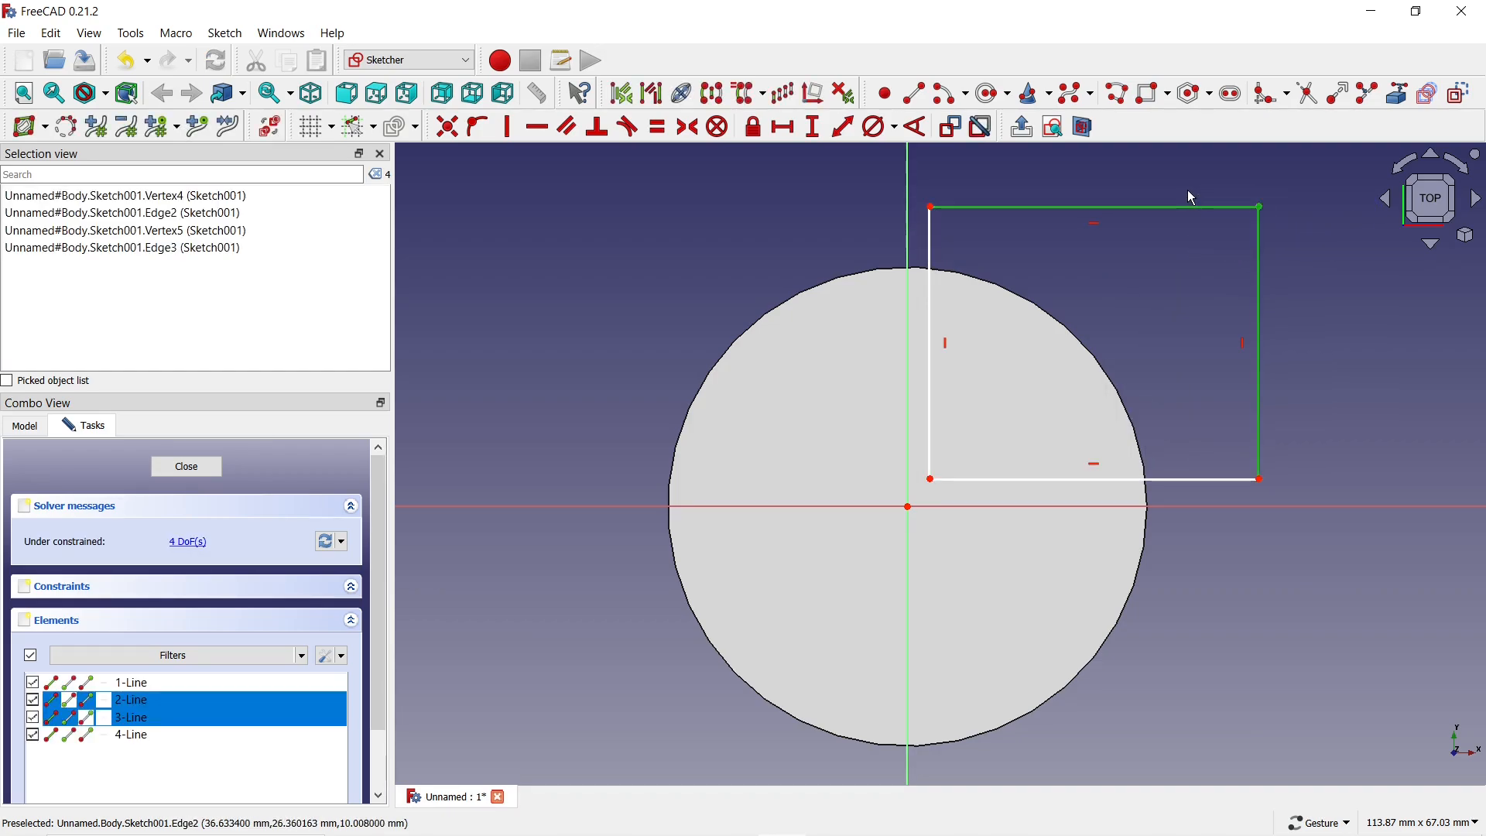
key("Delete")
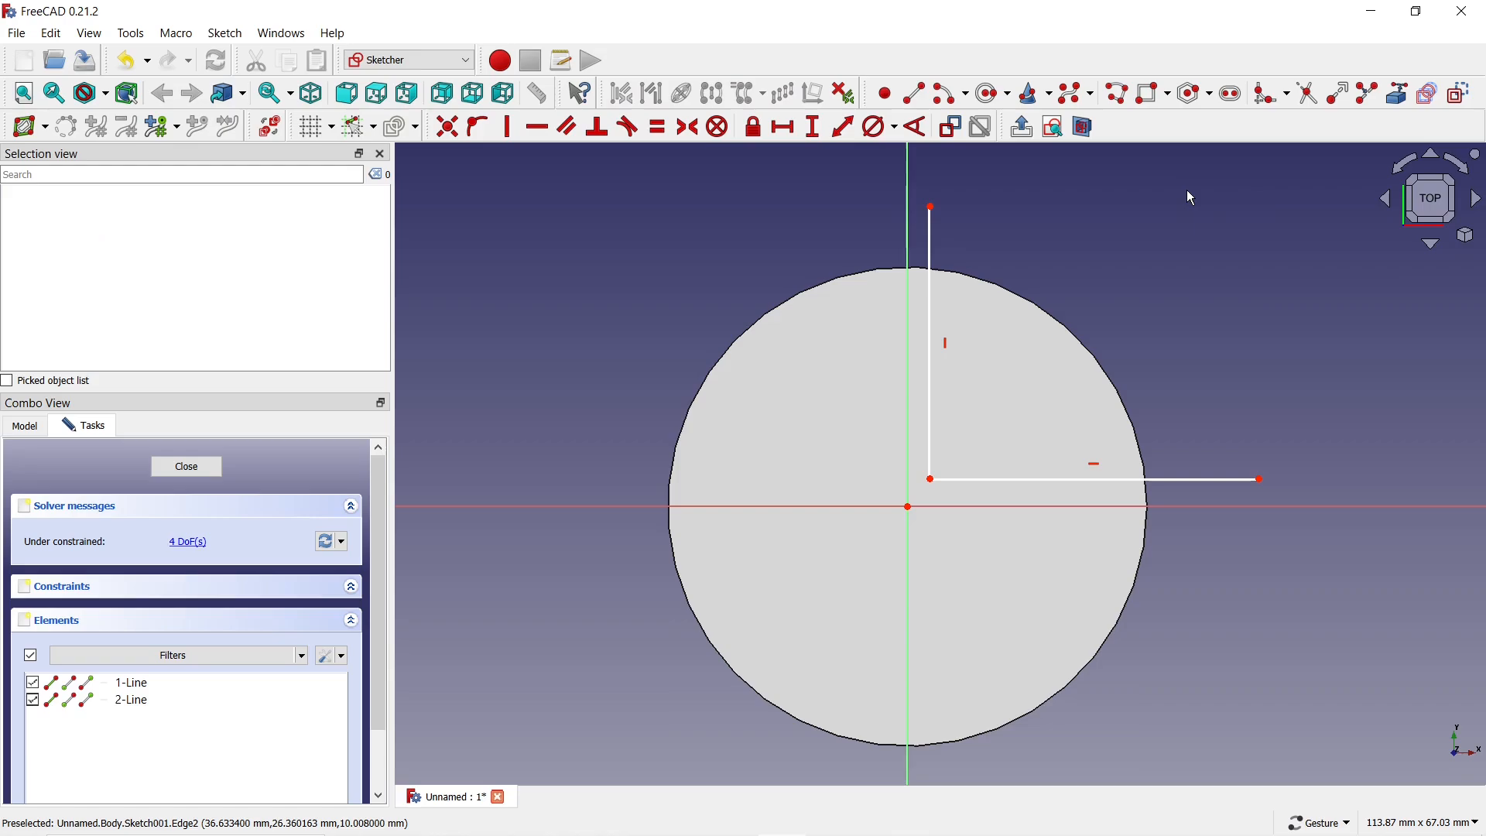
left_click(951, 93)
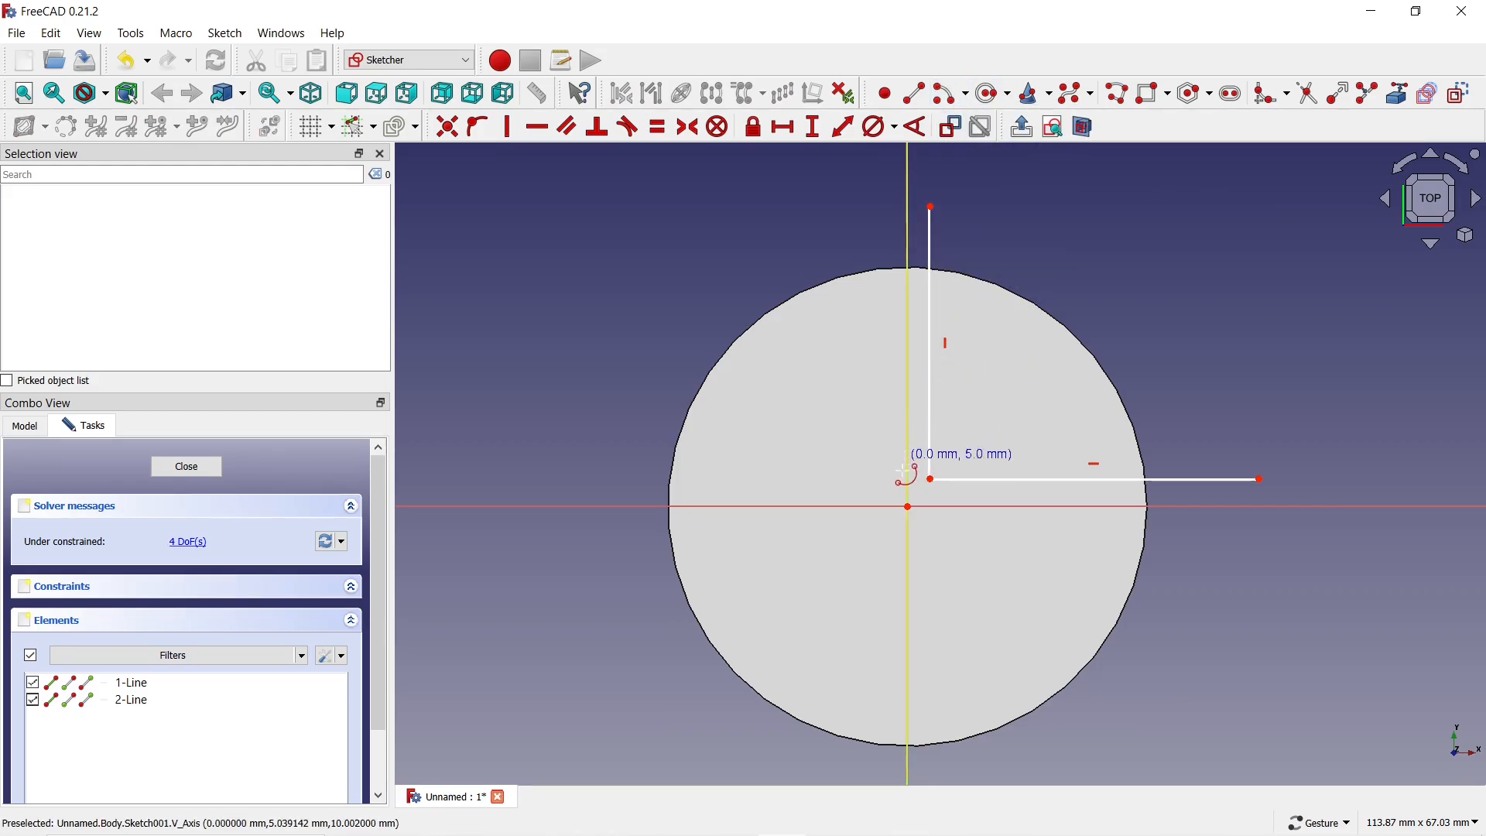
left_click(908, 507)
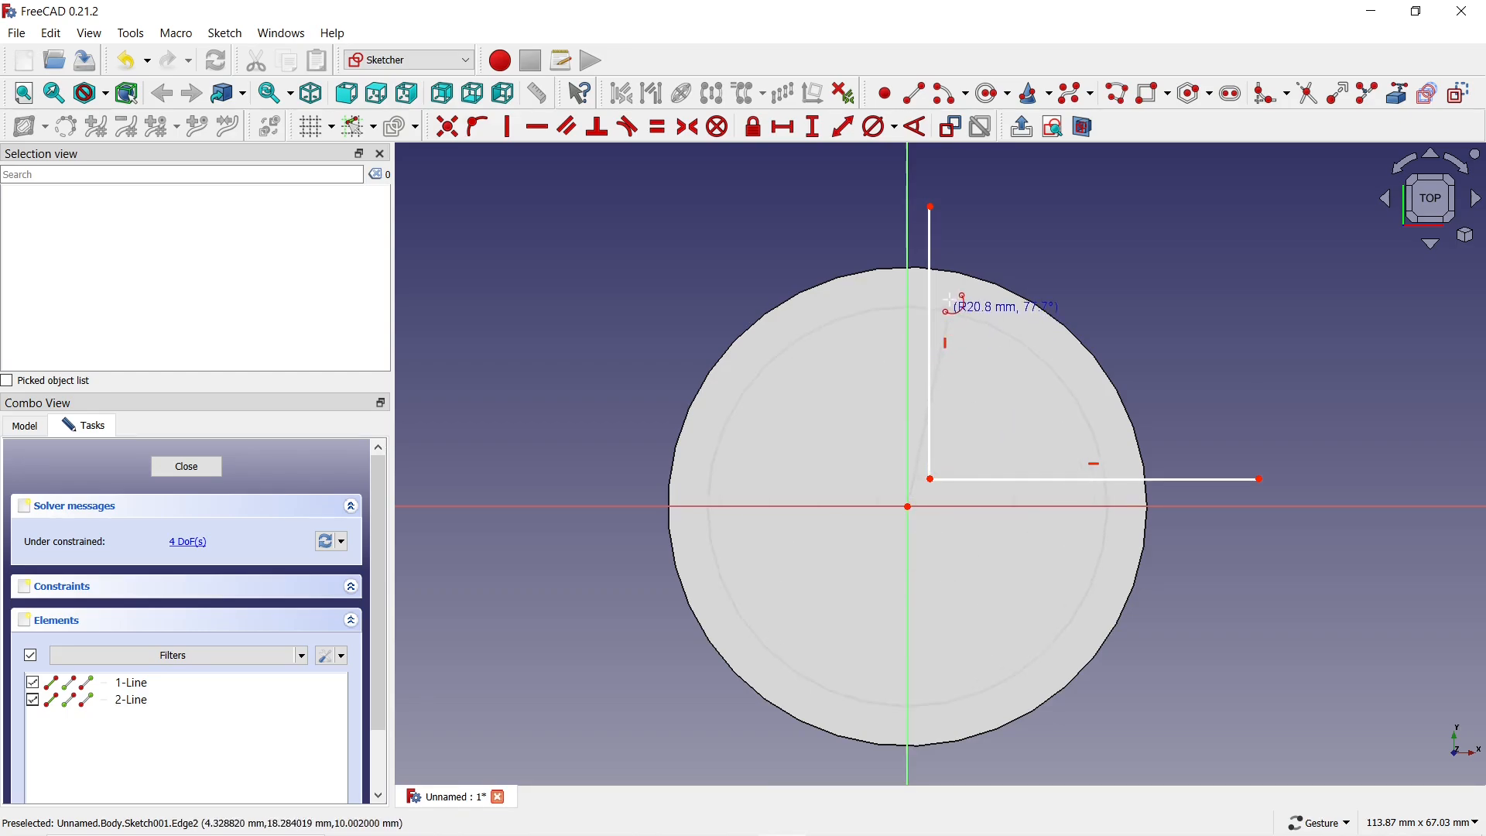
left_click(932, 208)
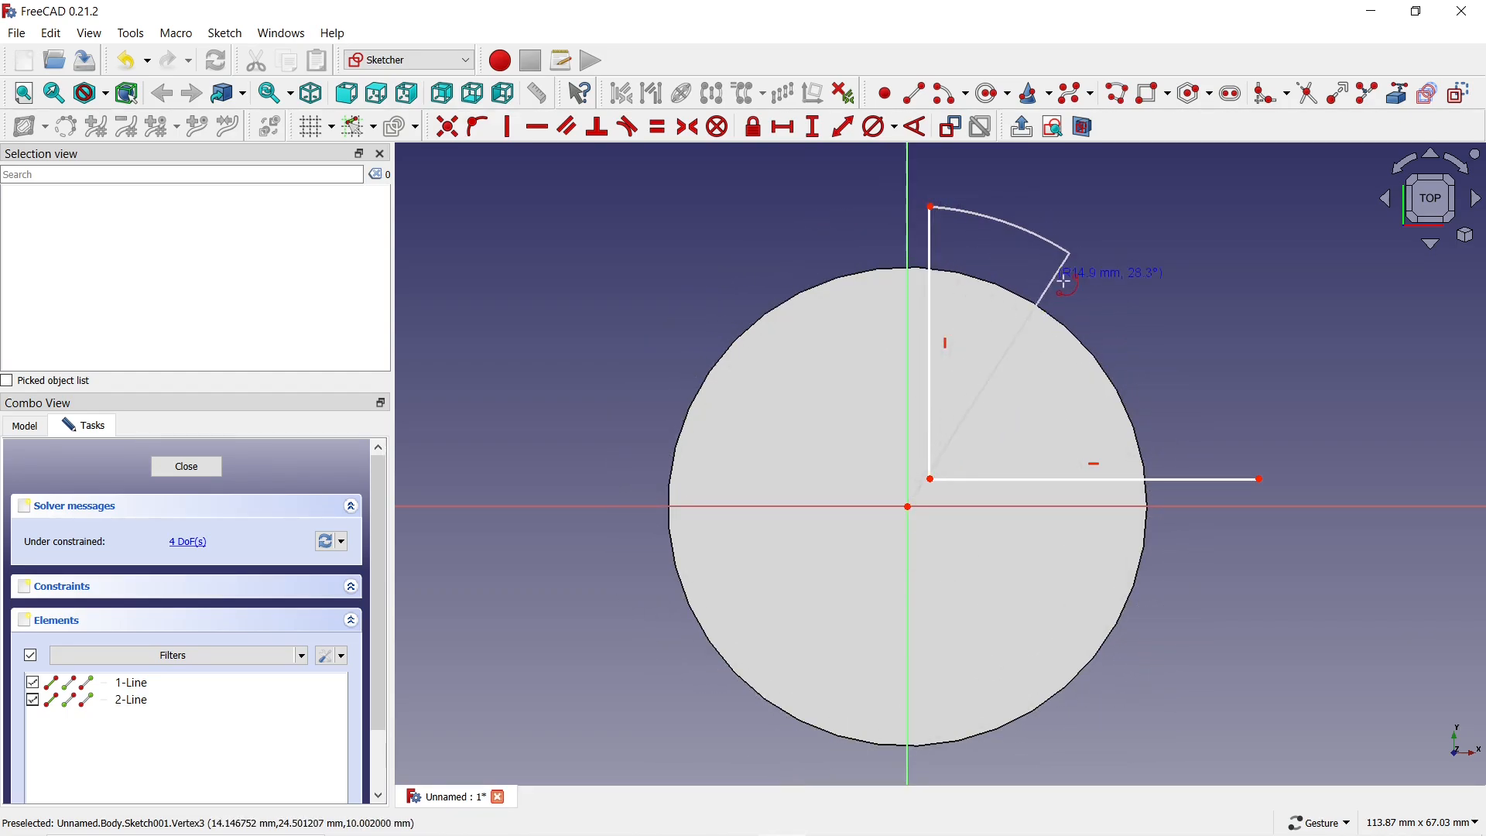
left_click(1261, 484)
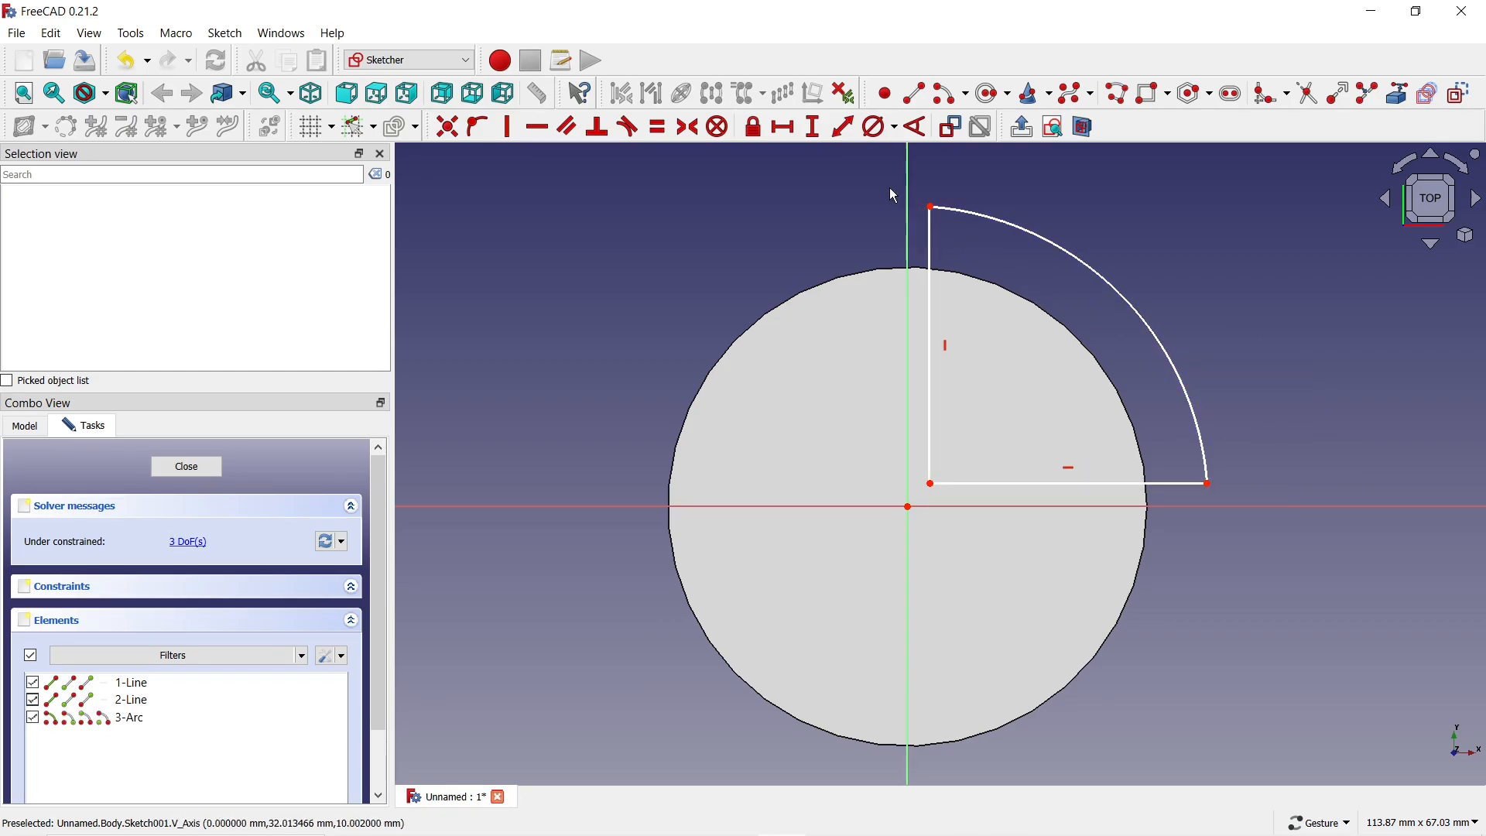
Step: Make the sector's vertical and horizontal lines equal in length, and pull its right endpoint to shift the corner farther from the origin
left_click(662, 129)
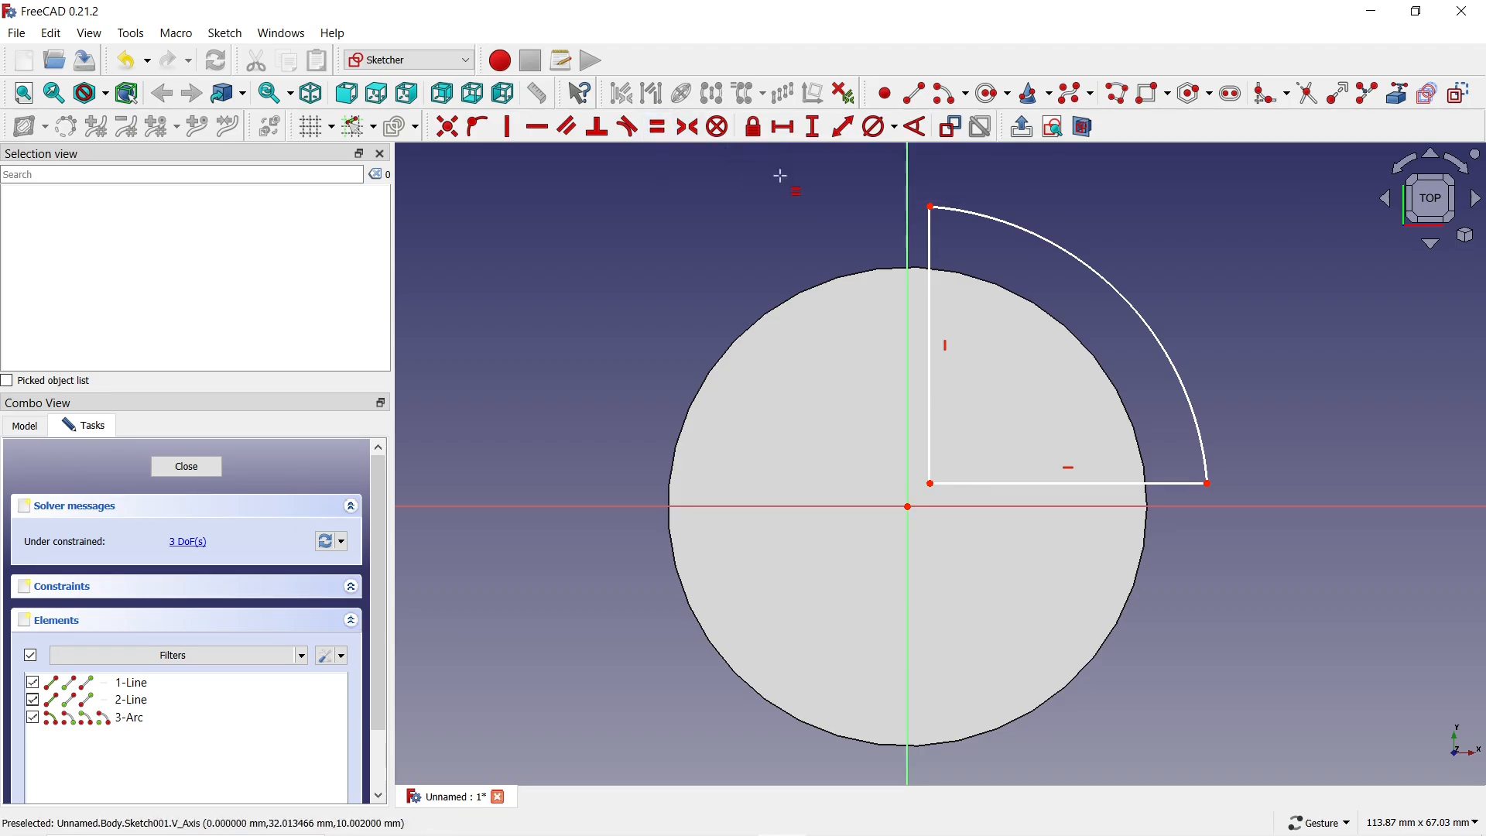
left_click(931, 234)
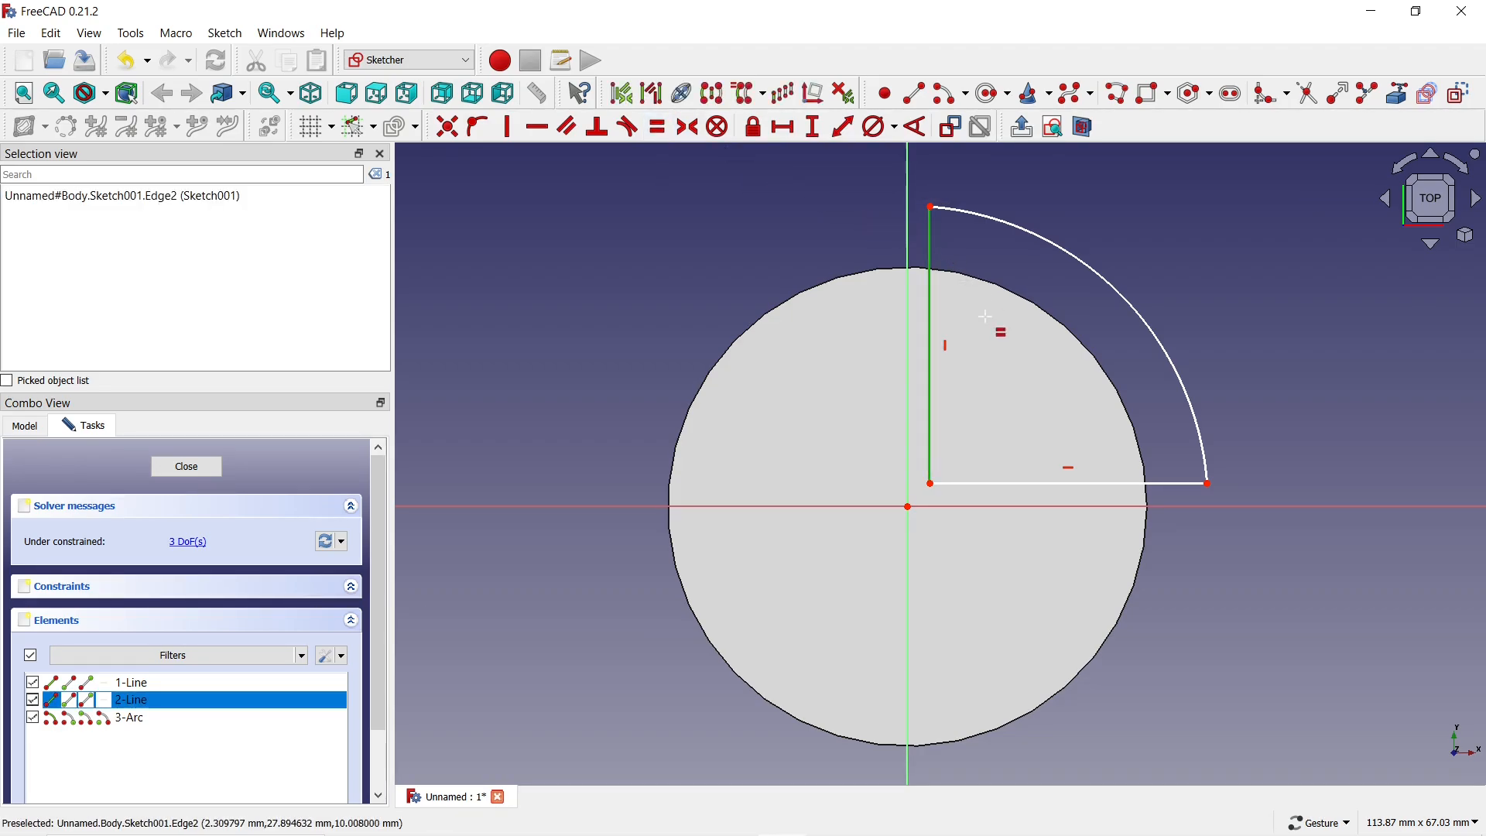
left_click(1024, 483)
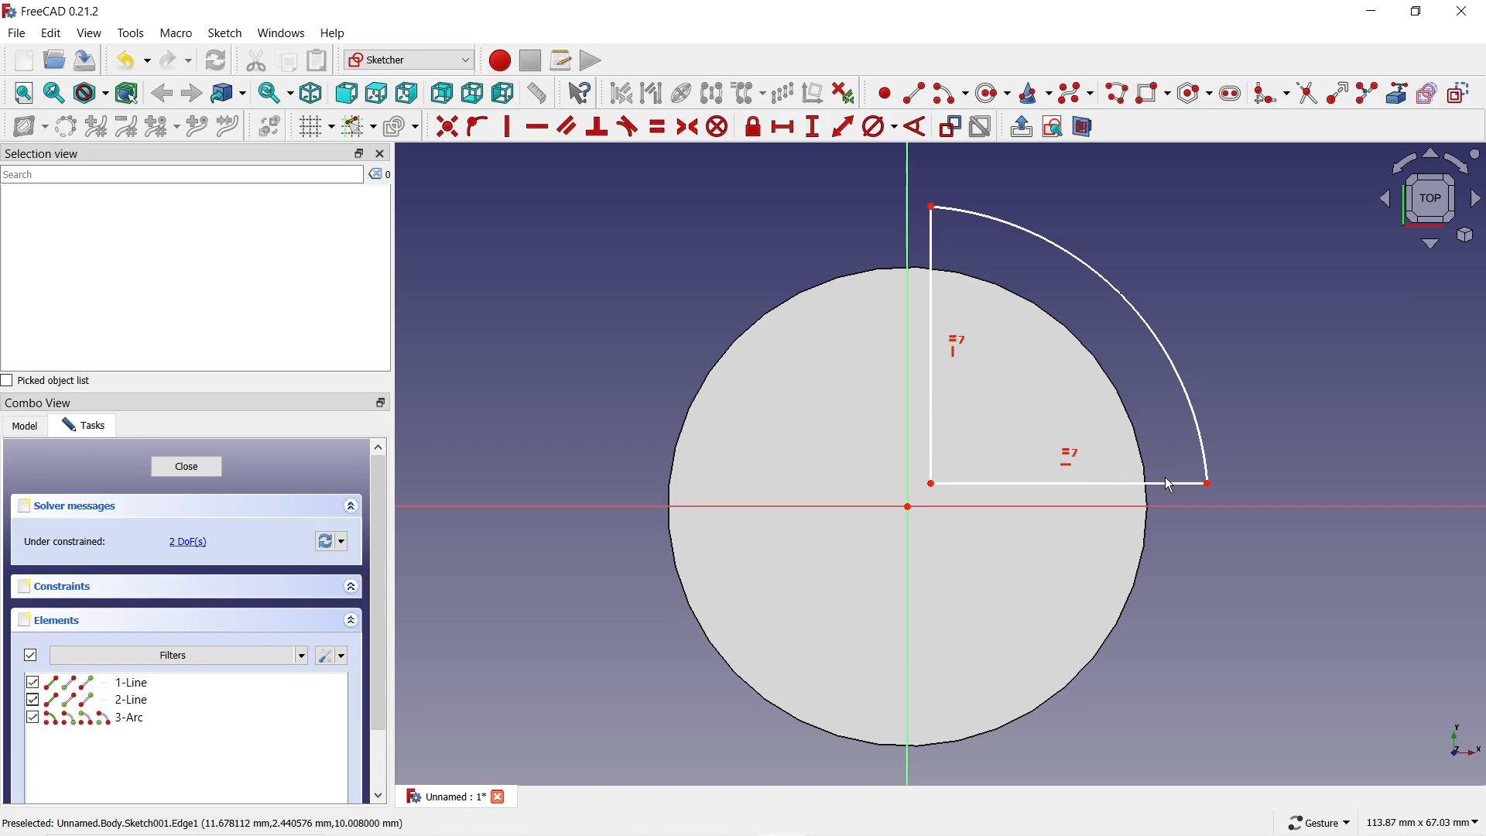
mouse_move(1208, 488)
left_mouse_down()
mouse_move(1150, 447)
mouse_move(1198, 496)
mouse_move(1184, 404)
mouse_move(1153, 457)
mouse_move(1221, 469)
left_mouse_up()
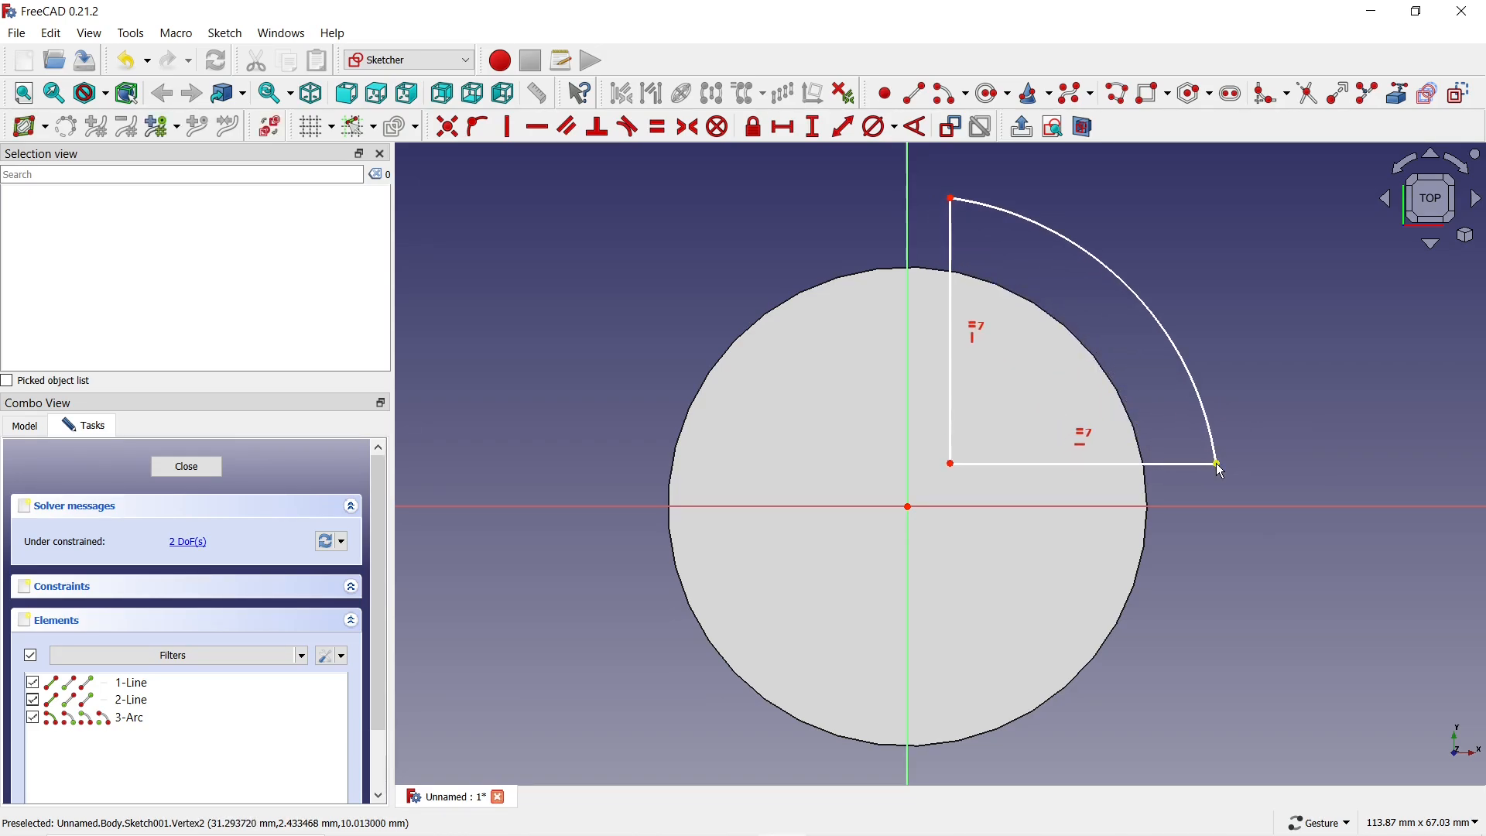
Step: Constrain the horizontal distance between the origin and the sector's inner corner to 2.5 mm
left_click(784, 127)
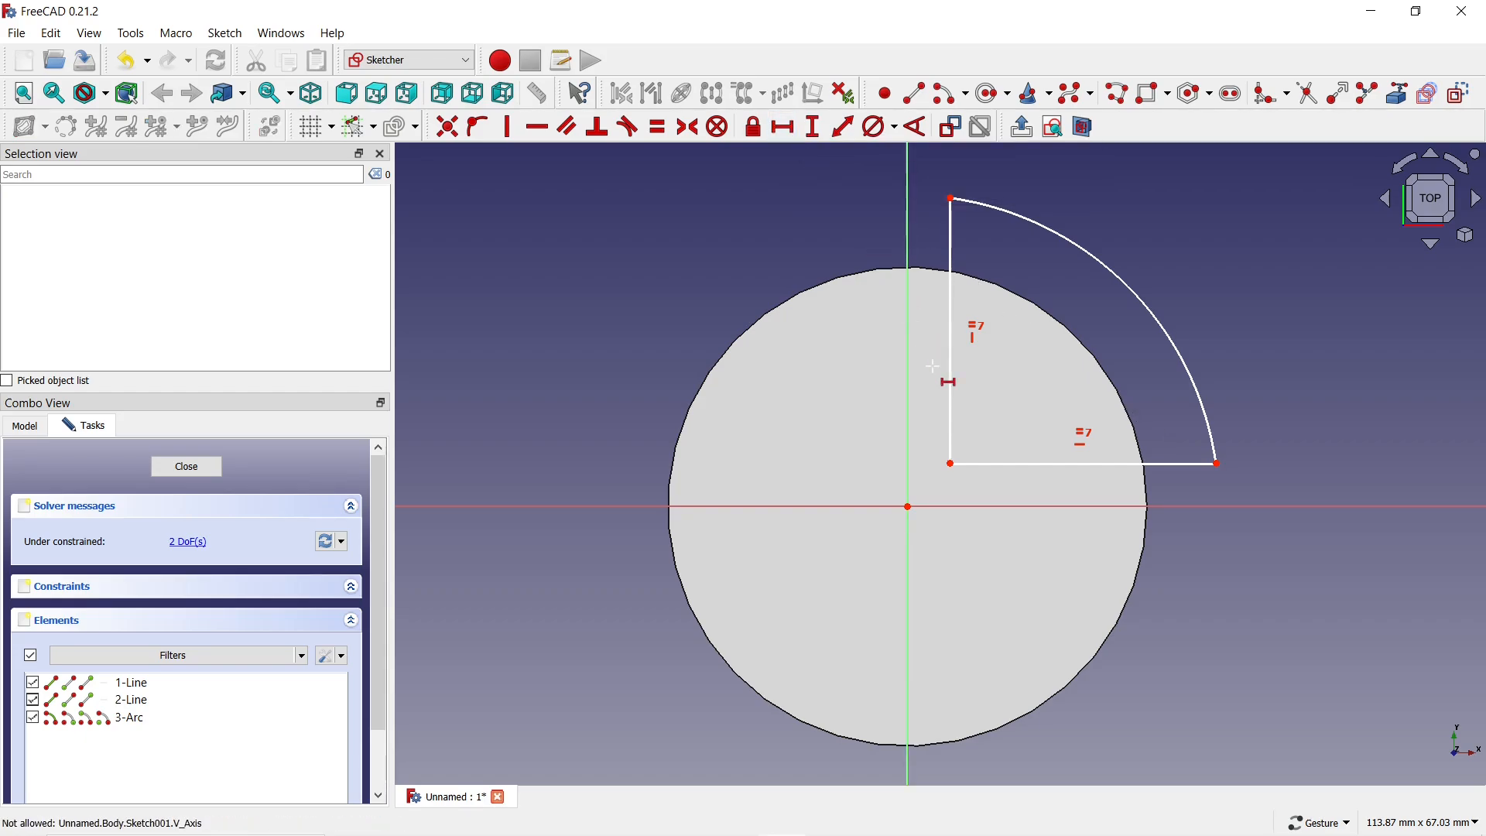
left_click(951, 463)
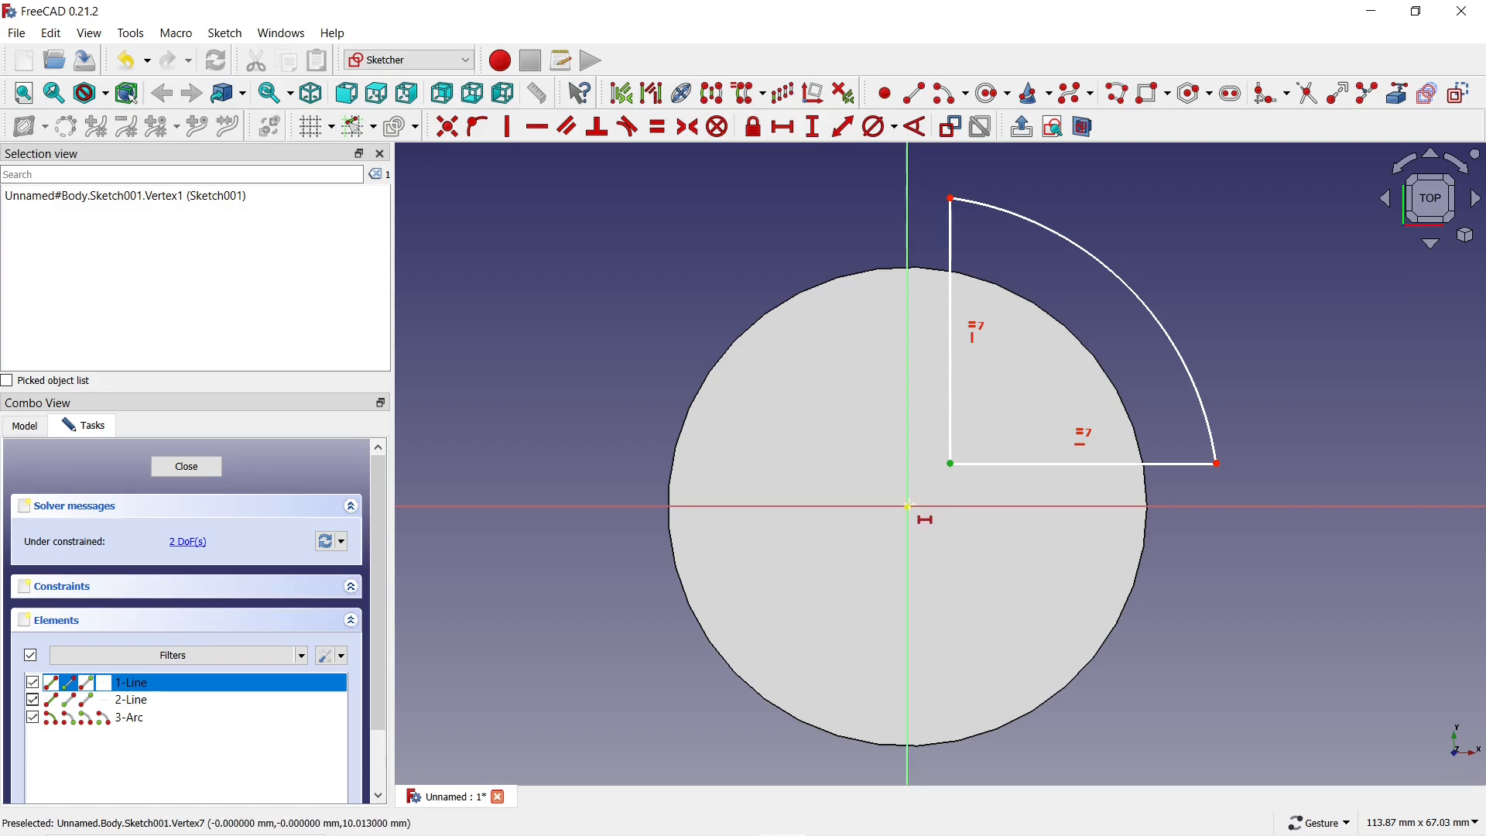
left_click(908, 507)
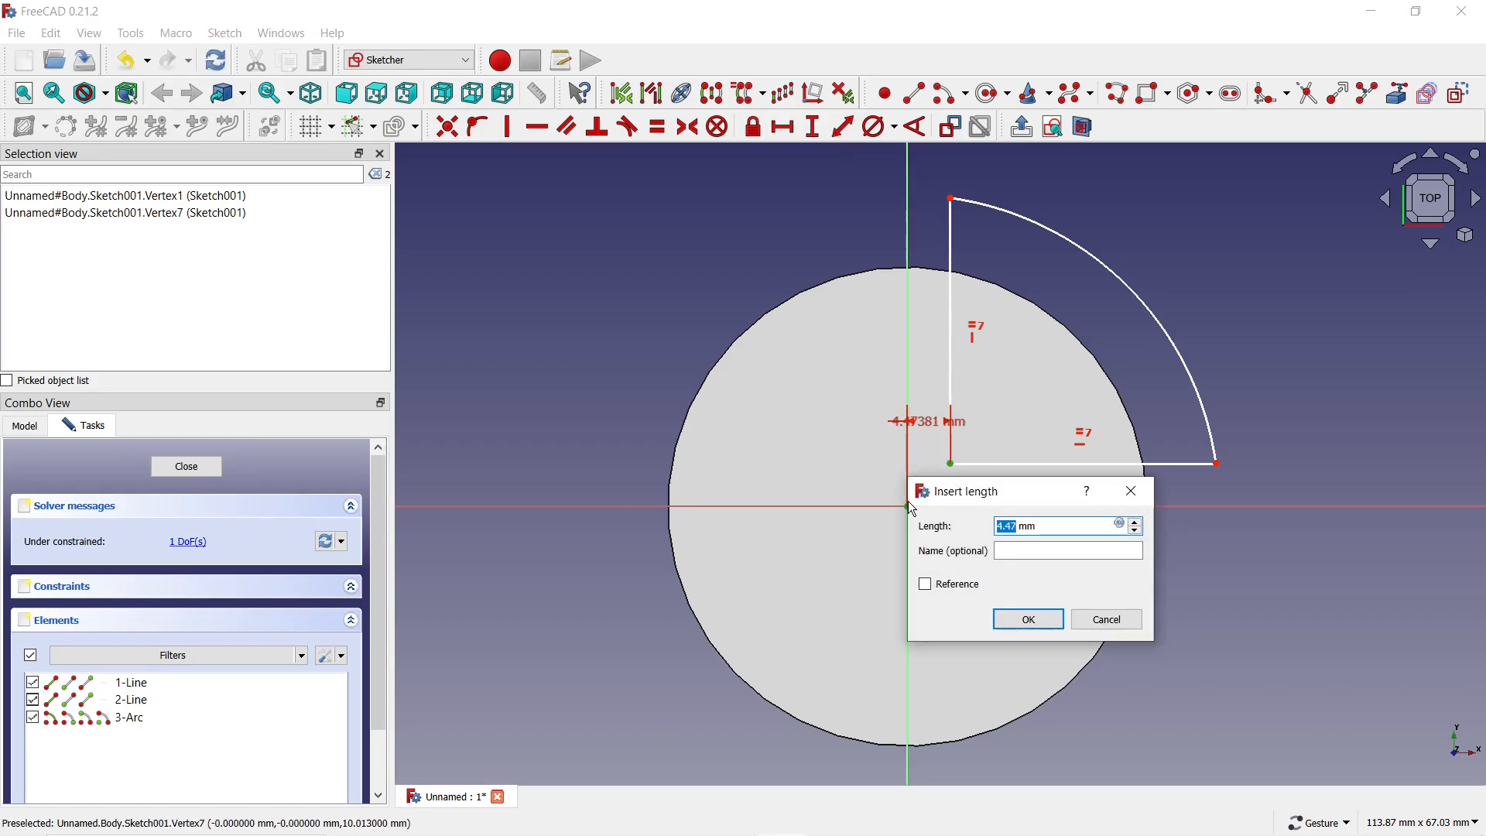
type("2.5")
key("Return")
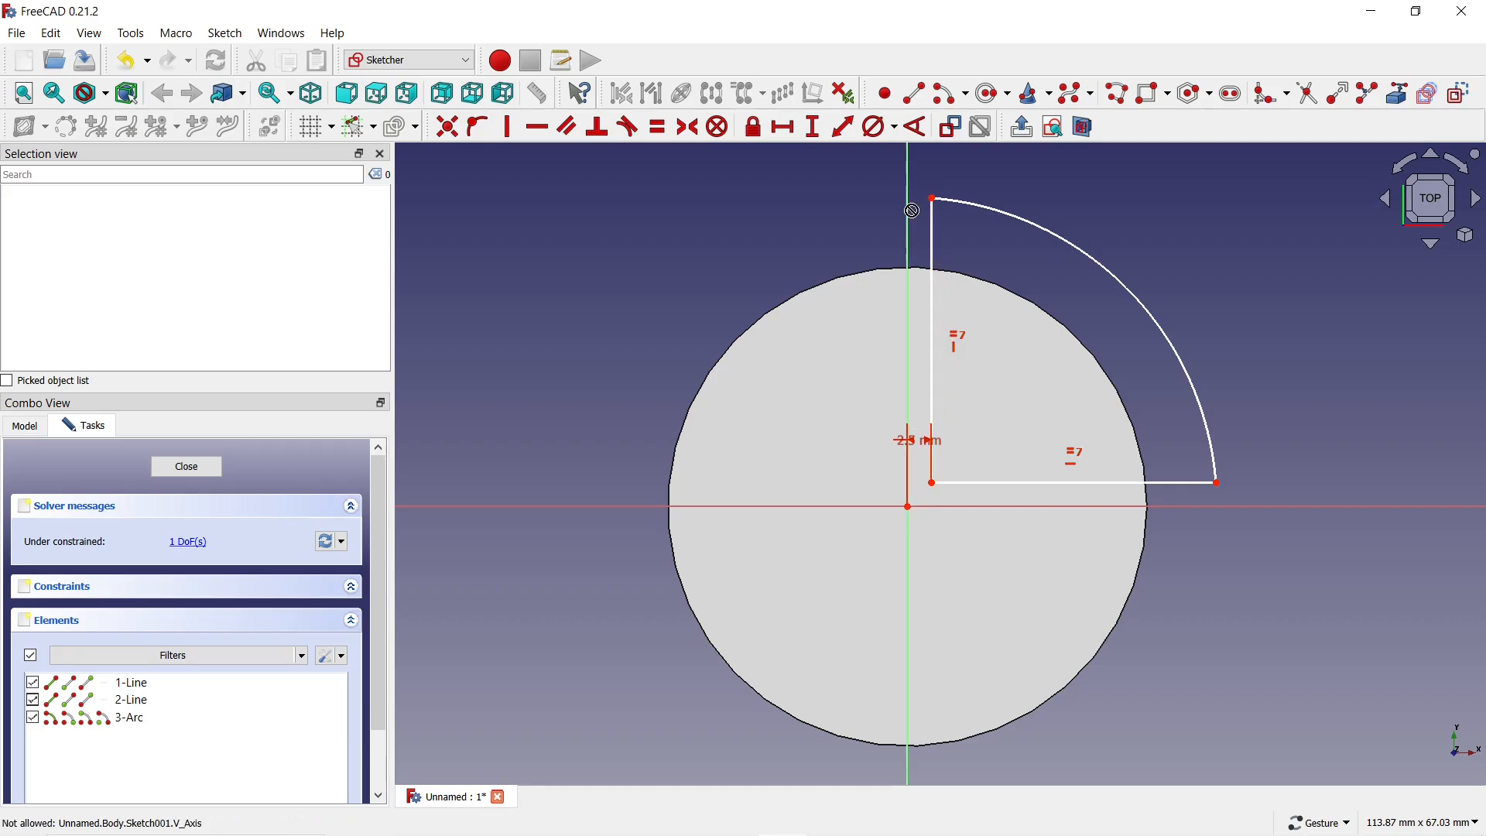
Step: Constrain the sector arc's diameter to 40 mm and finish the sketch
left_click(878, 130)
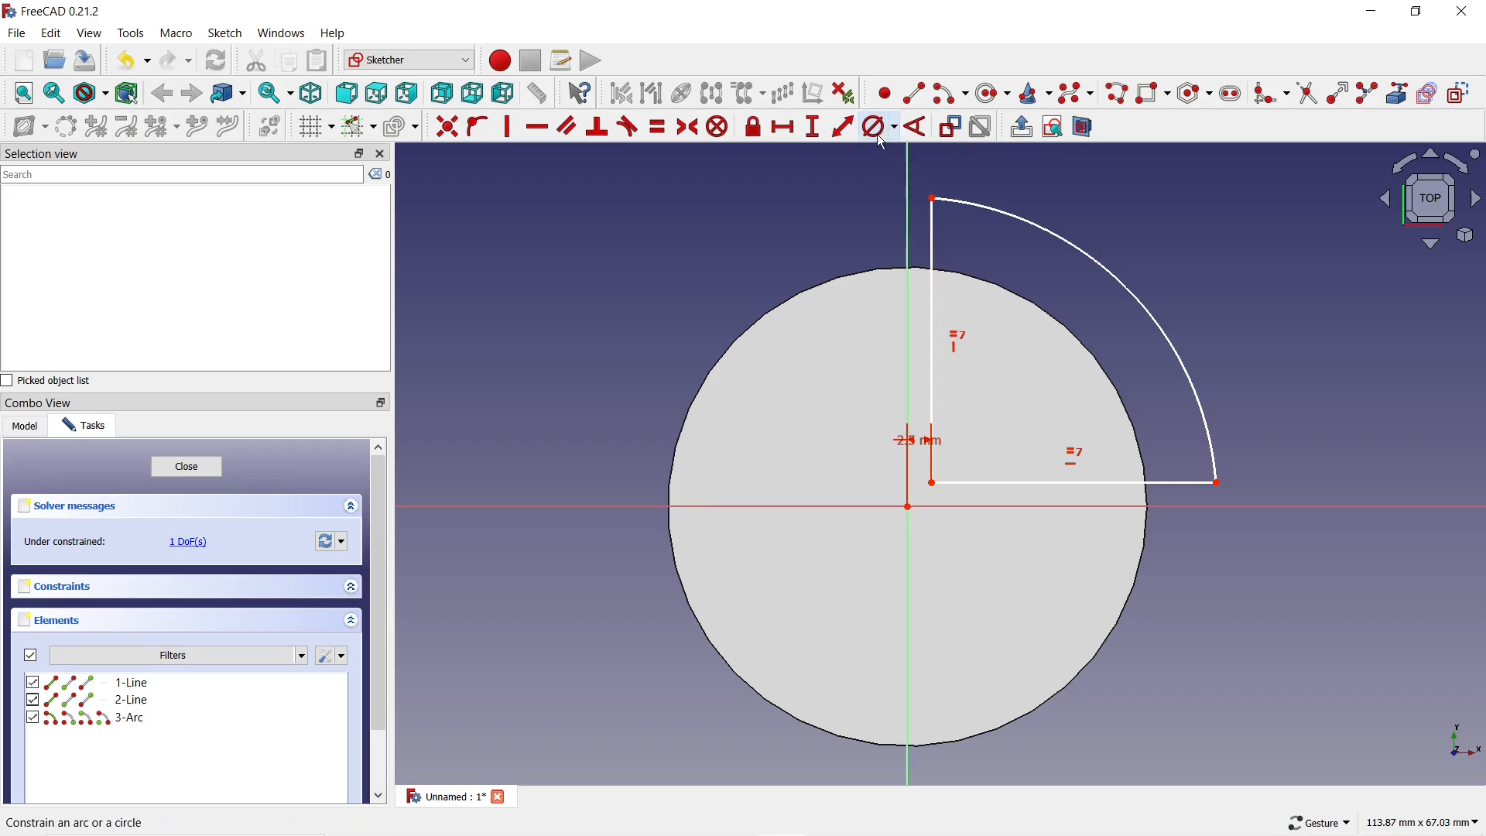
left_click(968, 202)
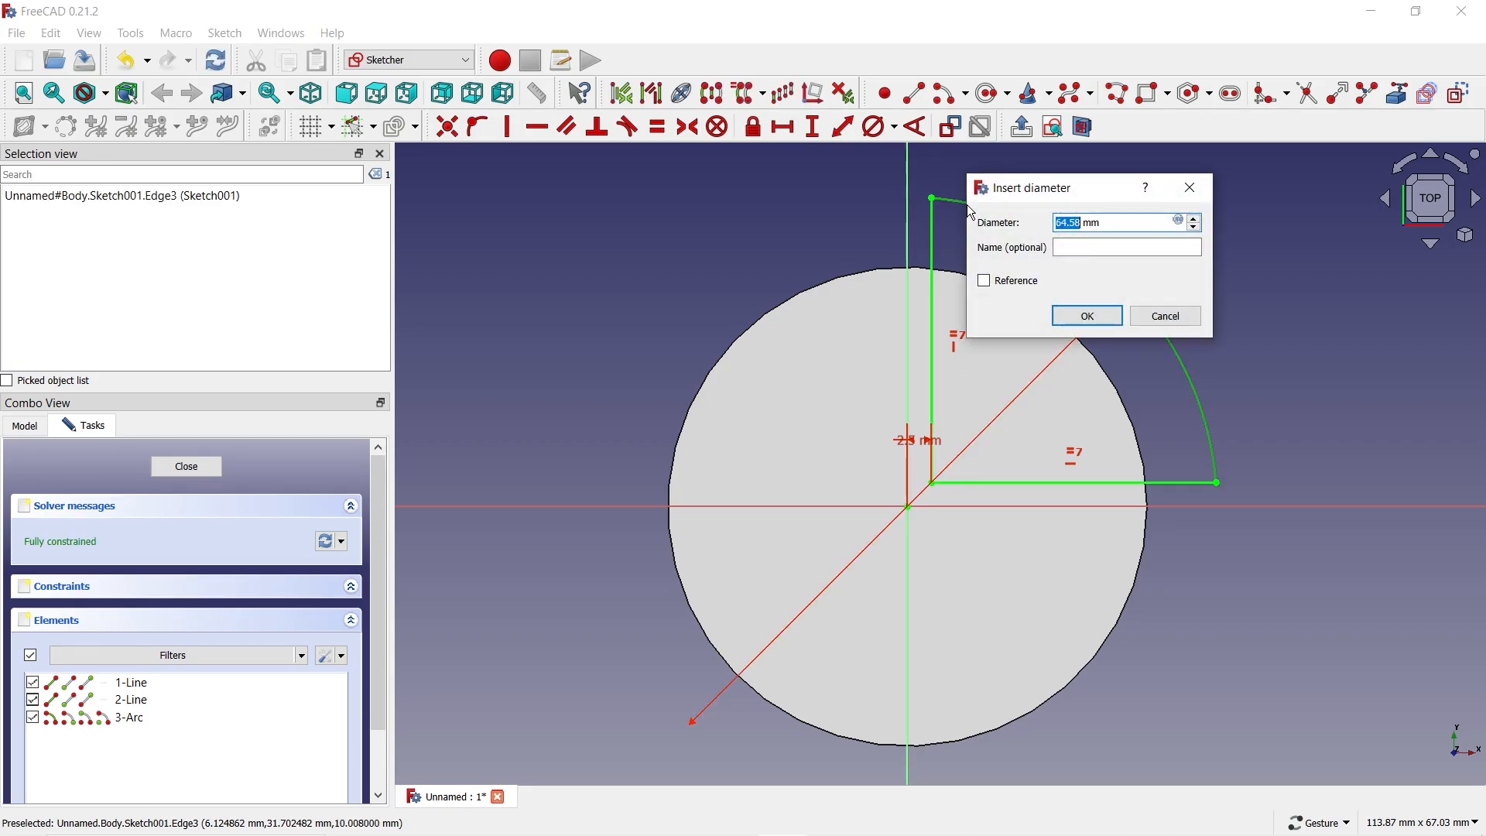
type("40")
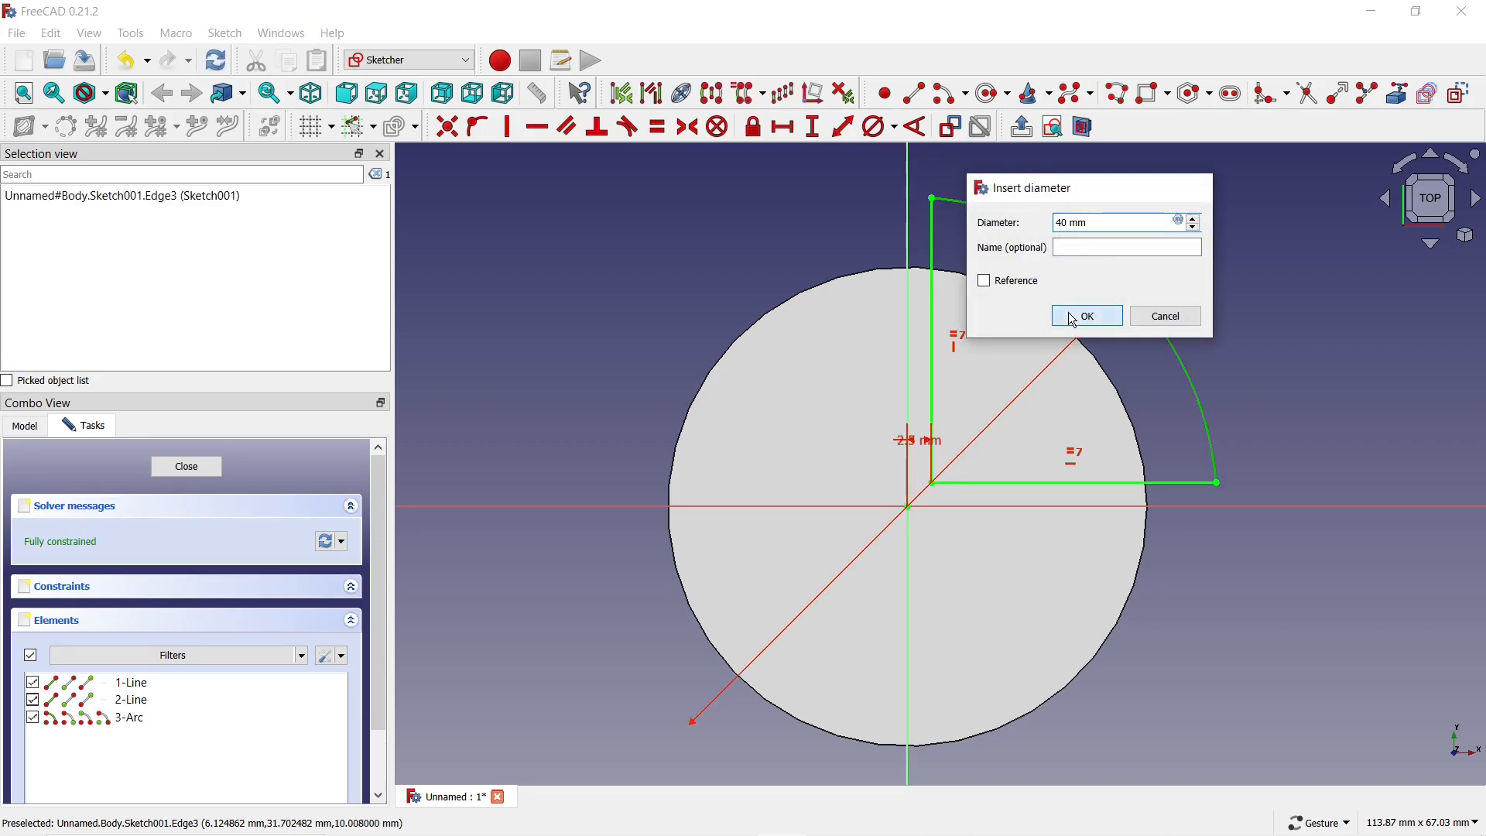
left_click(1073, 316)
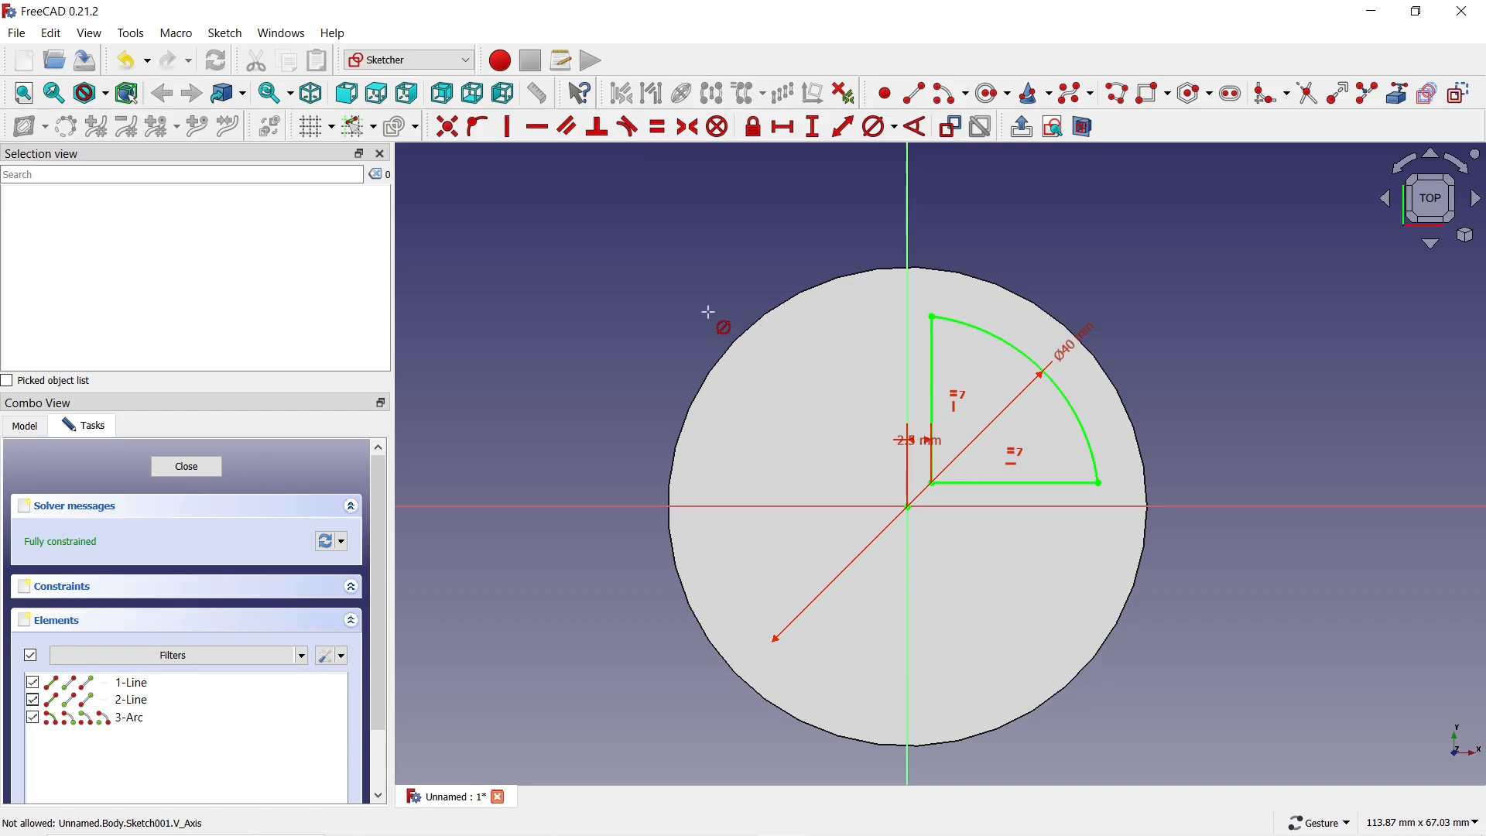
left_click(203, 469)
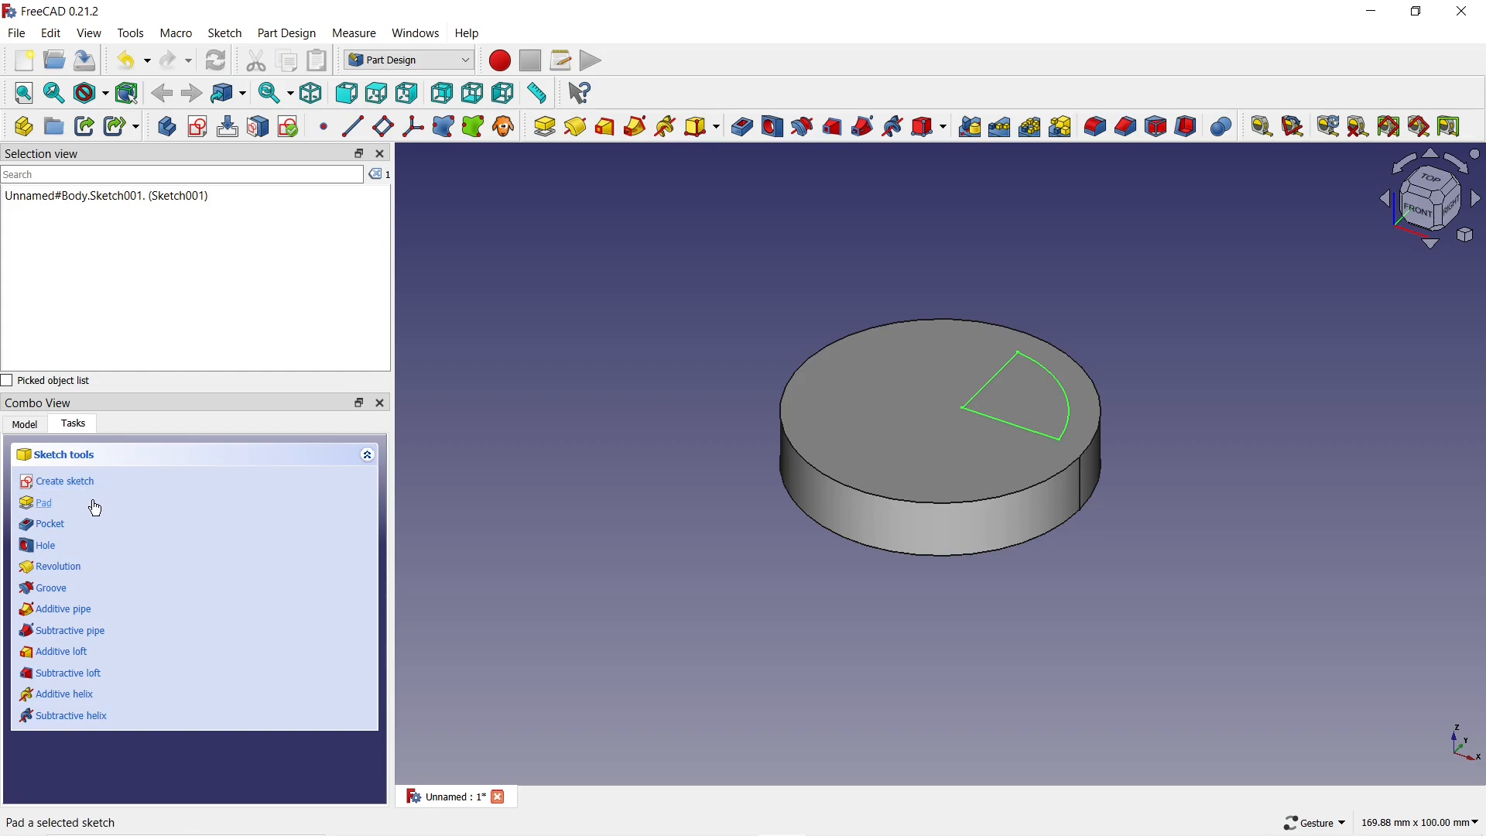
Step: Pad the quarter-sector sketch 7 mm upward from the disc's top face
left_click(40, 504)
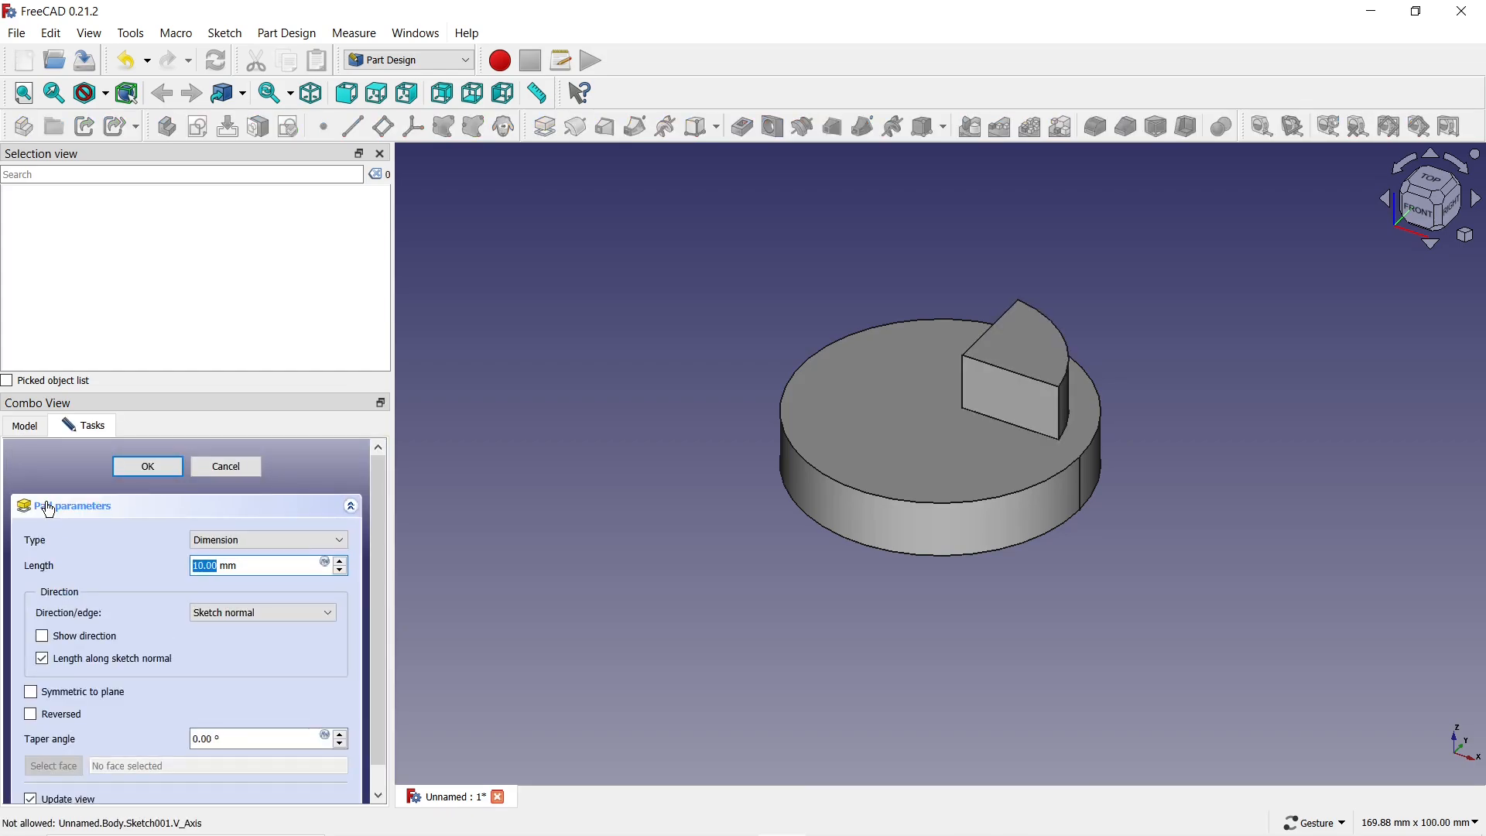
left_click(340, 572)
left_click(341, 572)
left_click(341, 572)
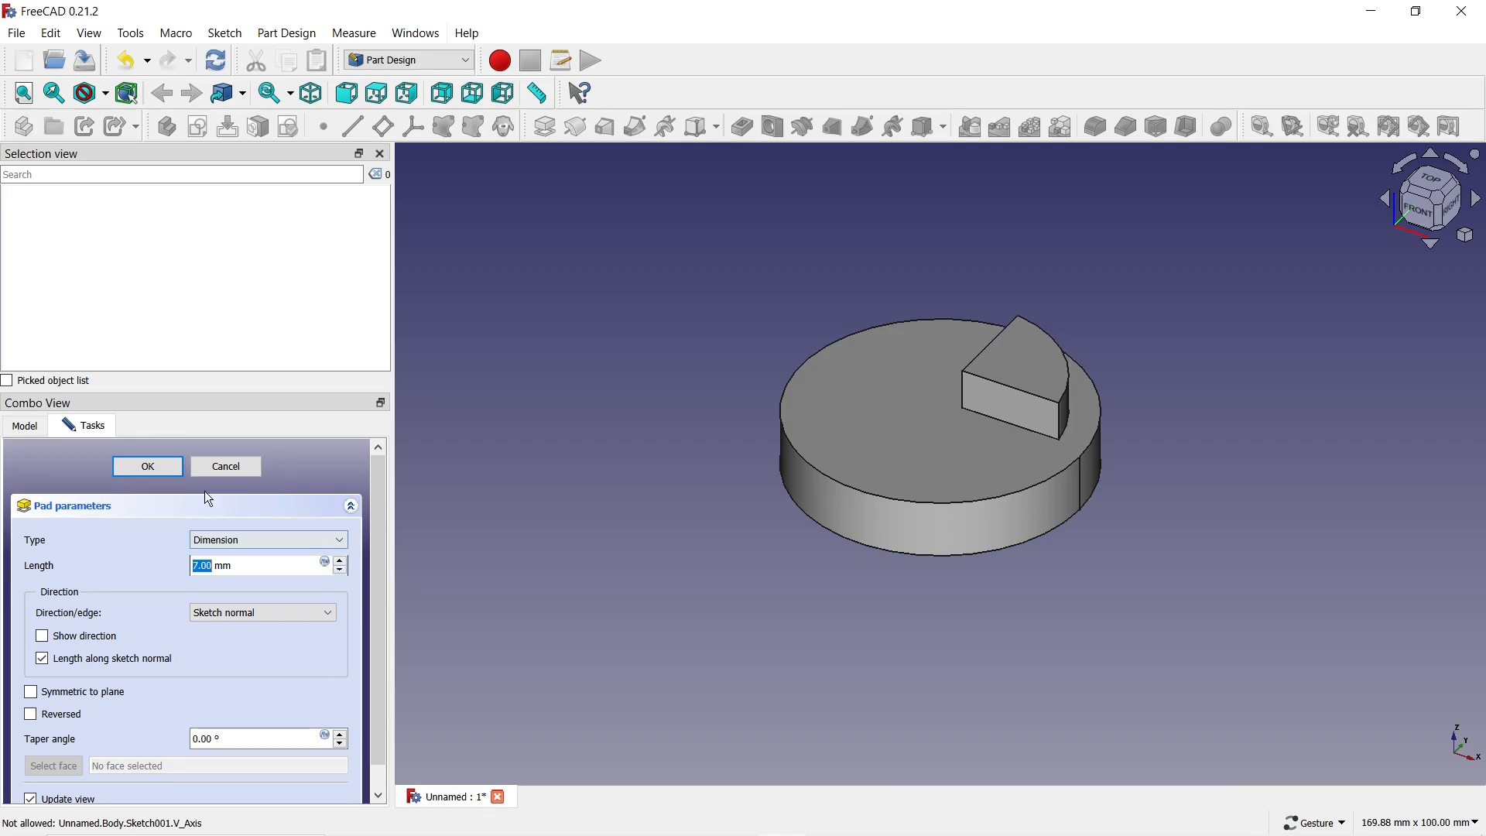
left_click(159, 465)
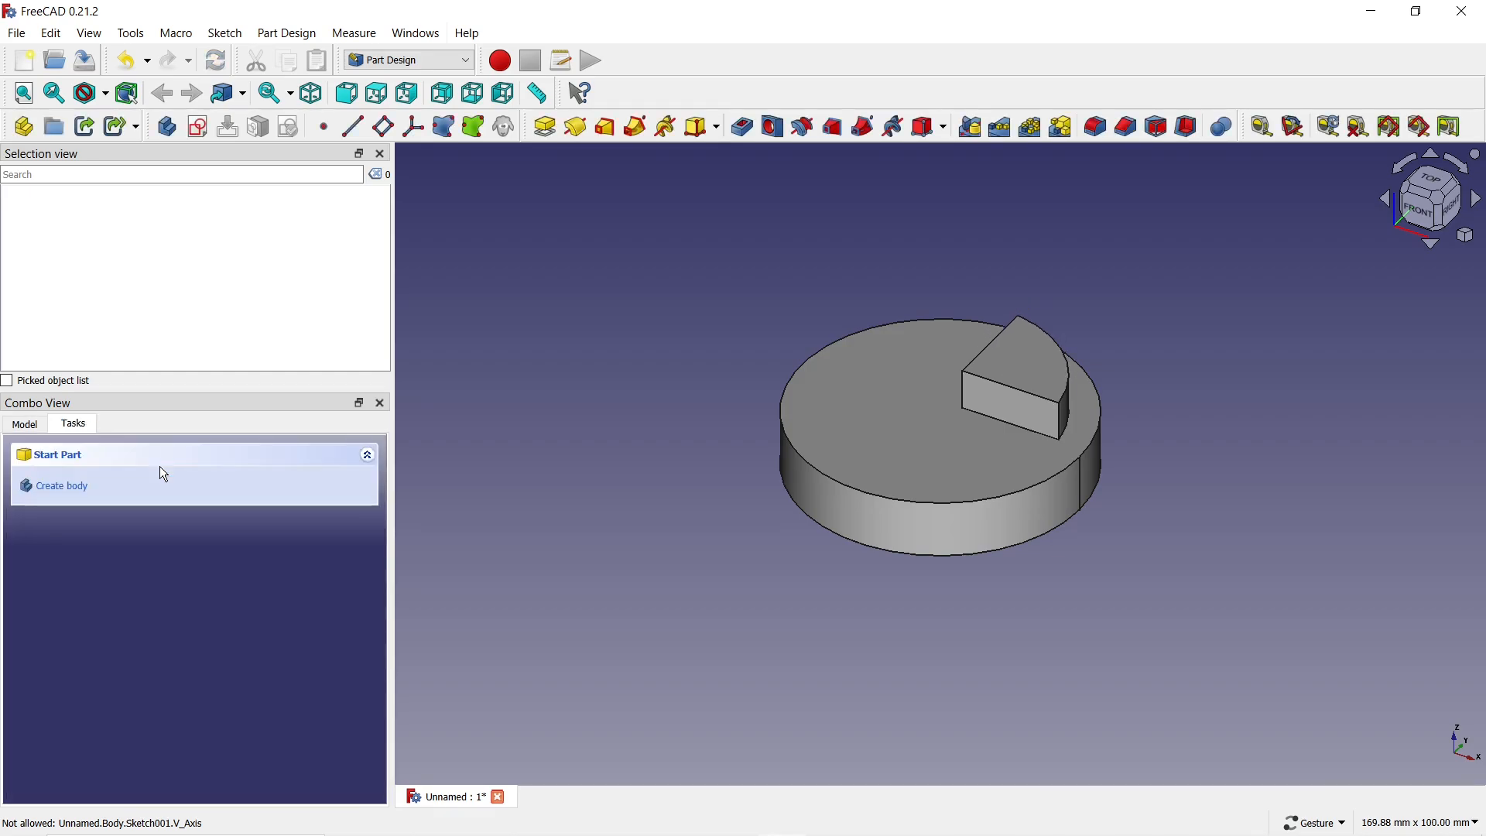
Step: Repeat the sector pad in a polar pattern of 4 occurrences over 360° about the normal sketch axis
left_click_drag(610, 382, 633, 420)
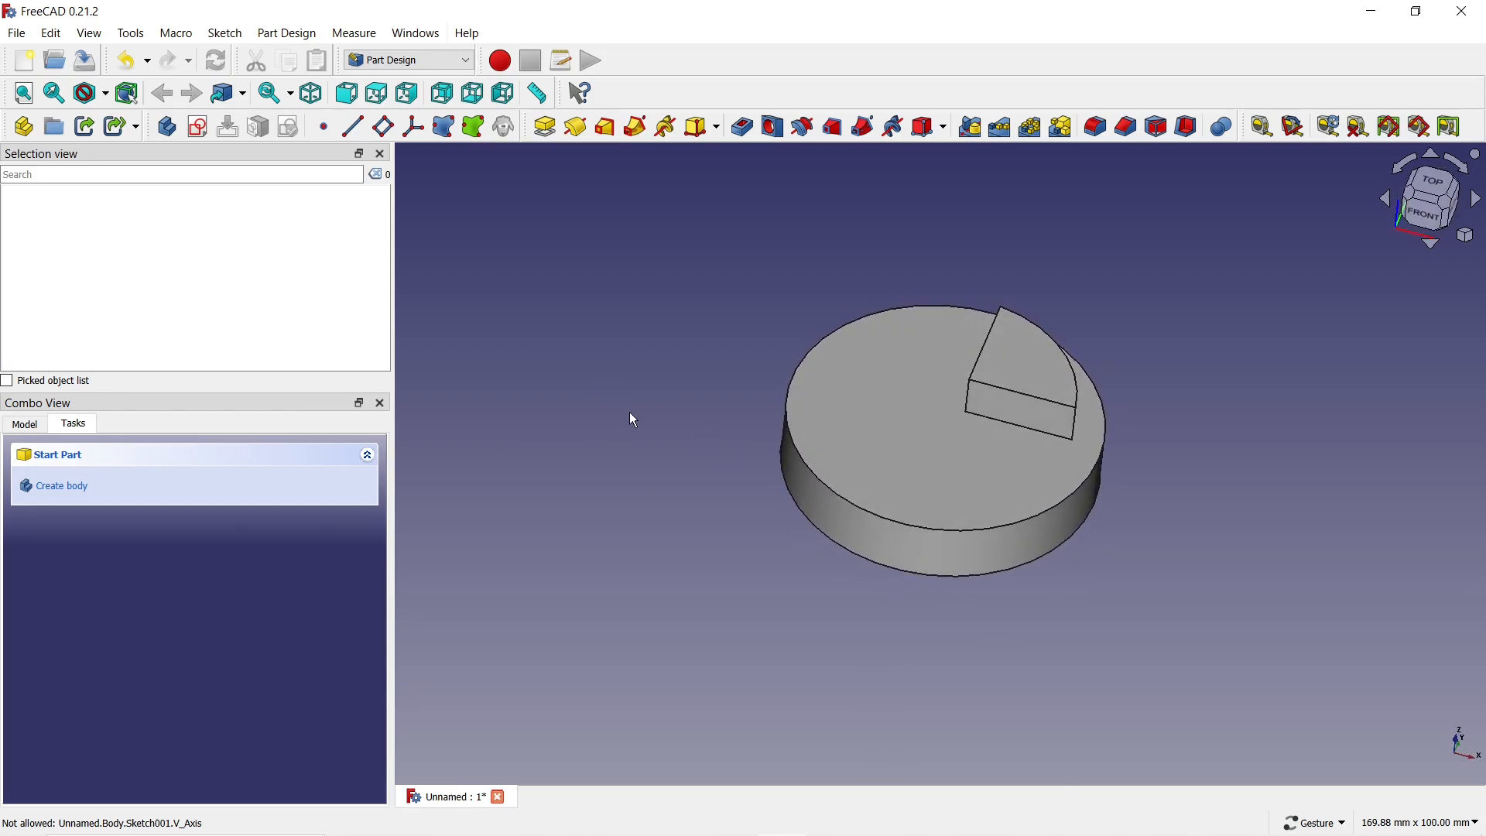
left_click(33, 430)
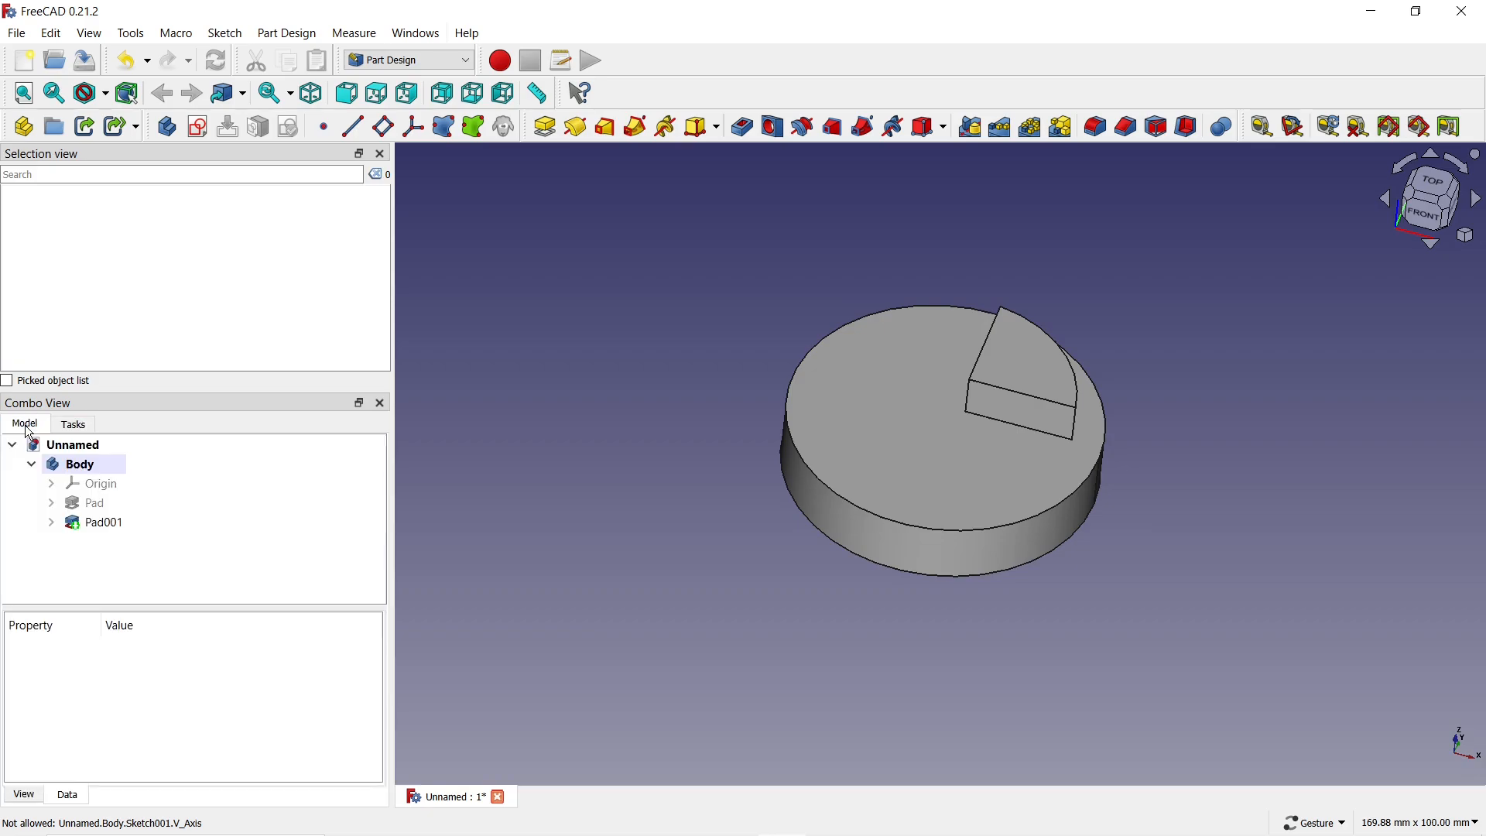
left_click(94, 526)
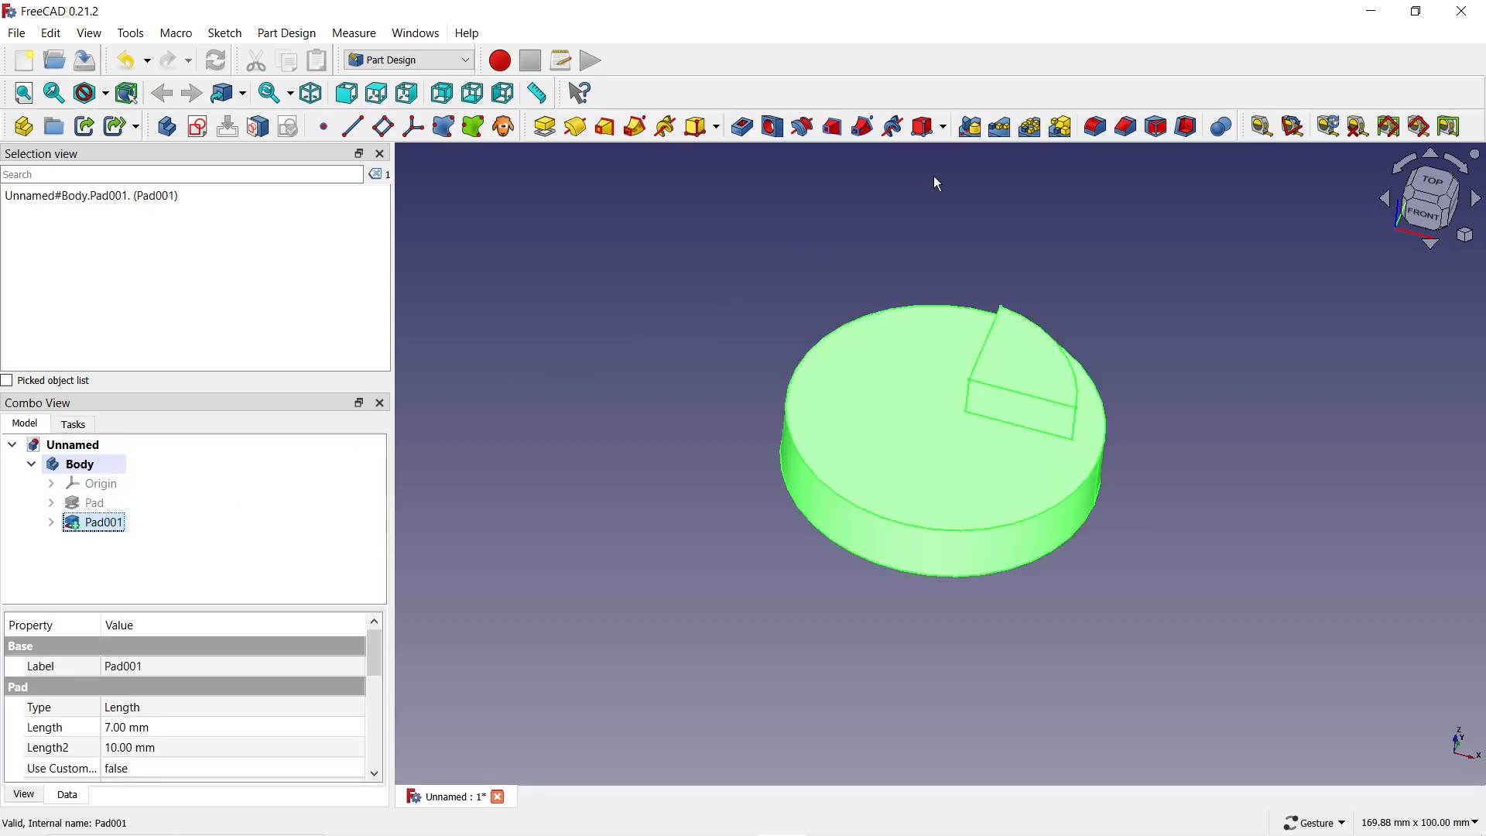
left_click(1034, 132)
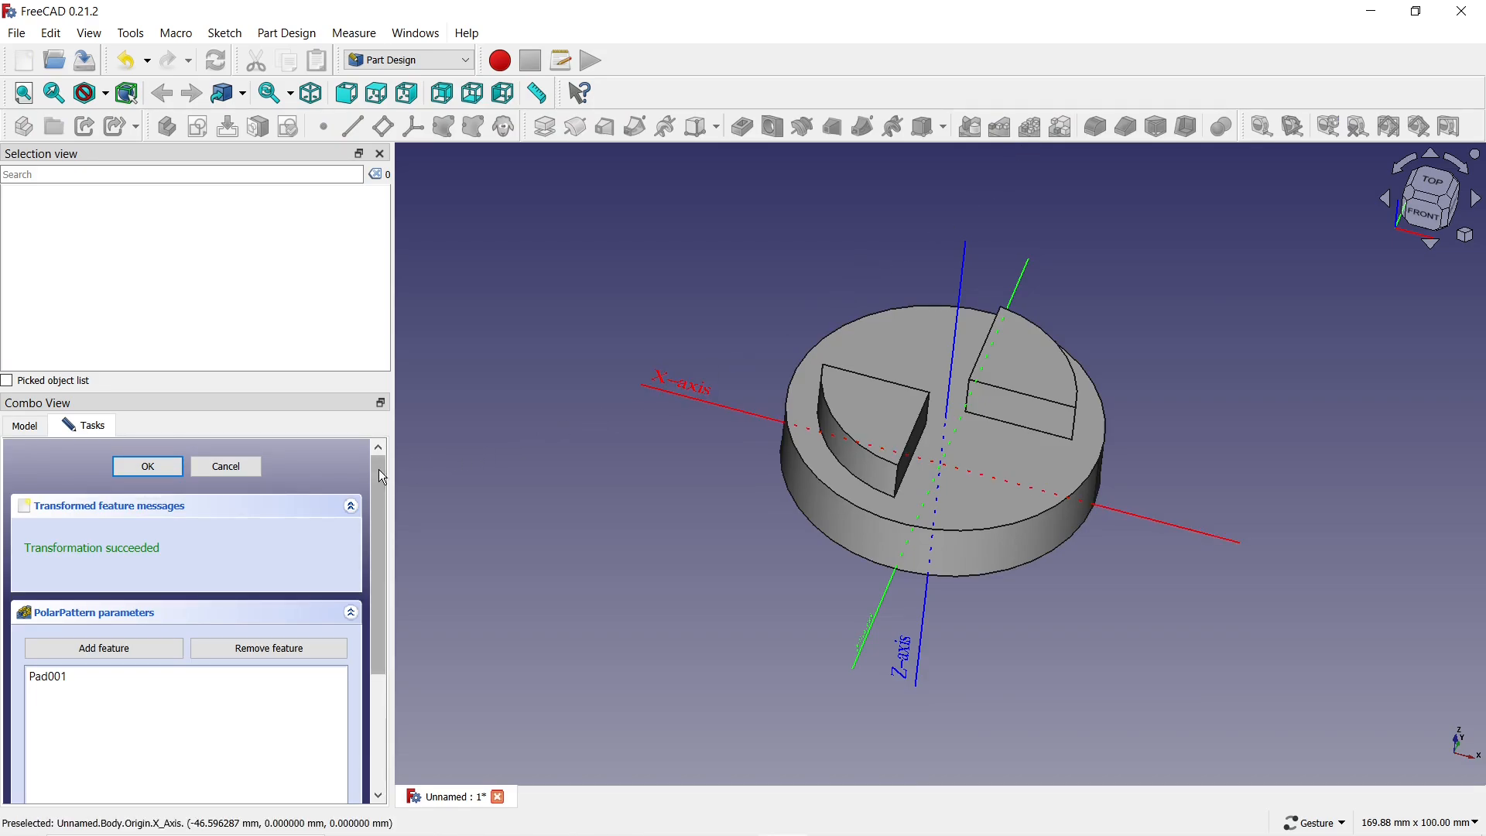
left_click_drag(374, 475, 366, 601)
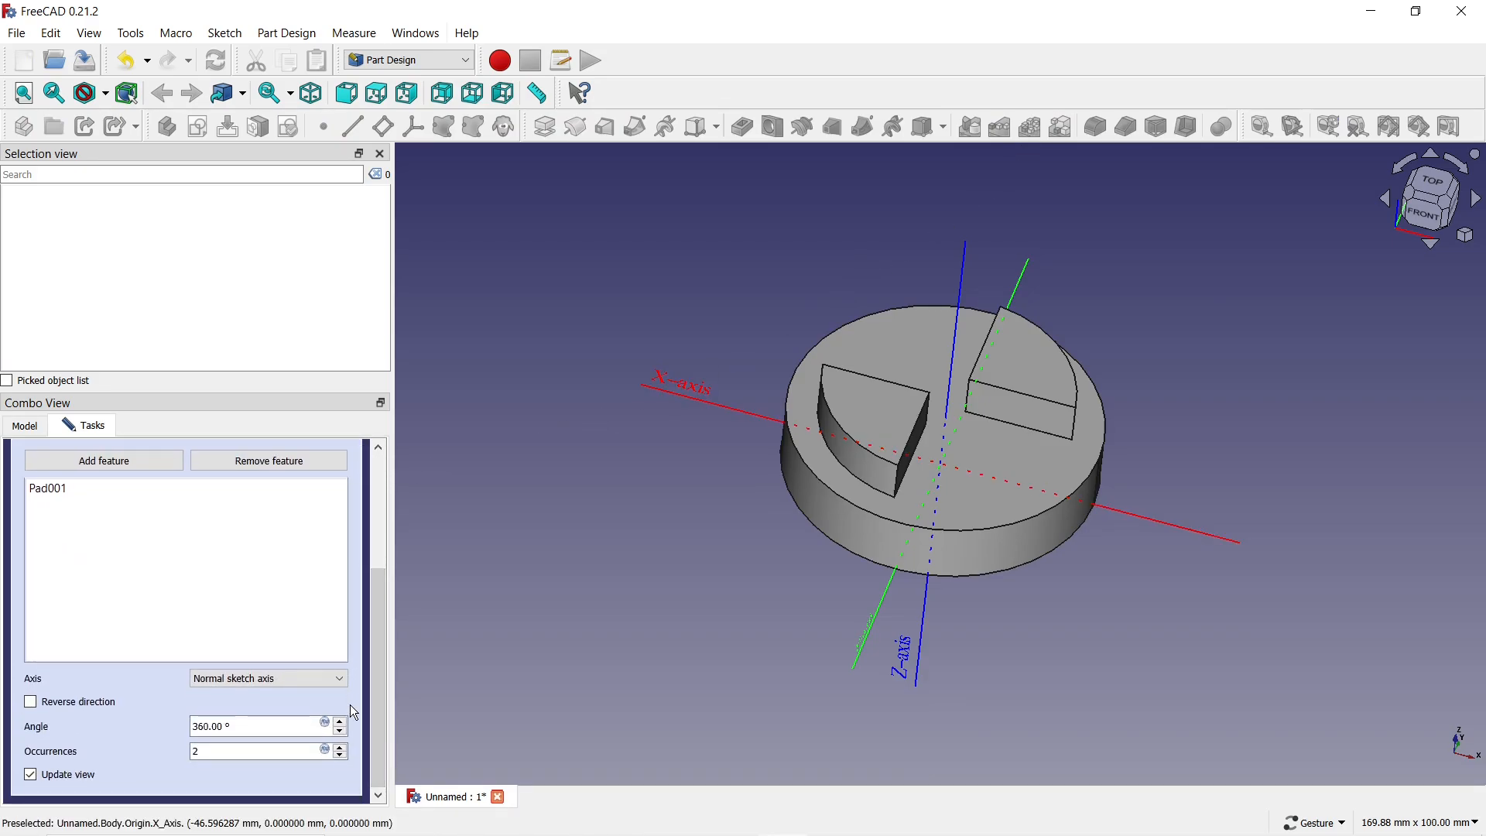
left_click(340, 747)
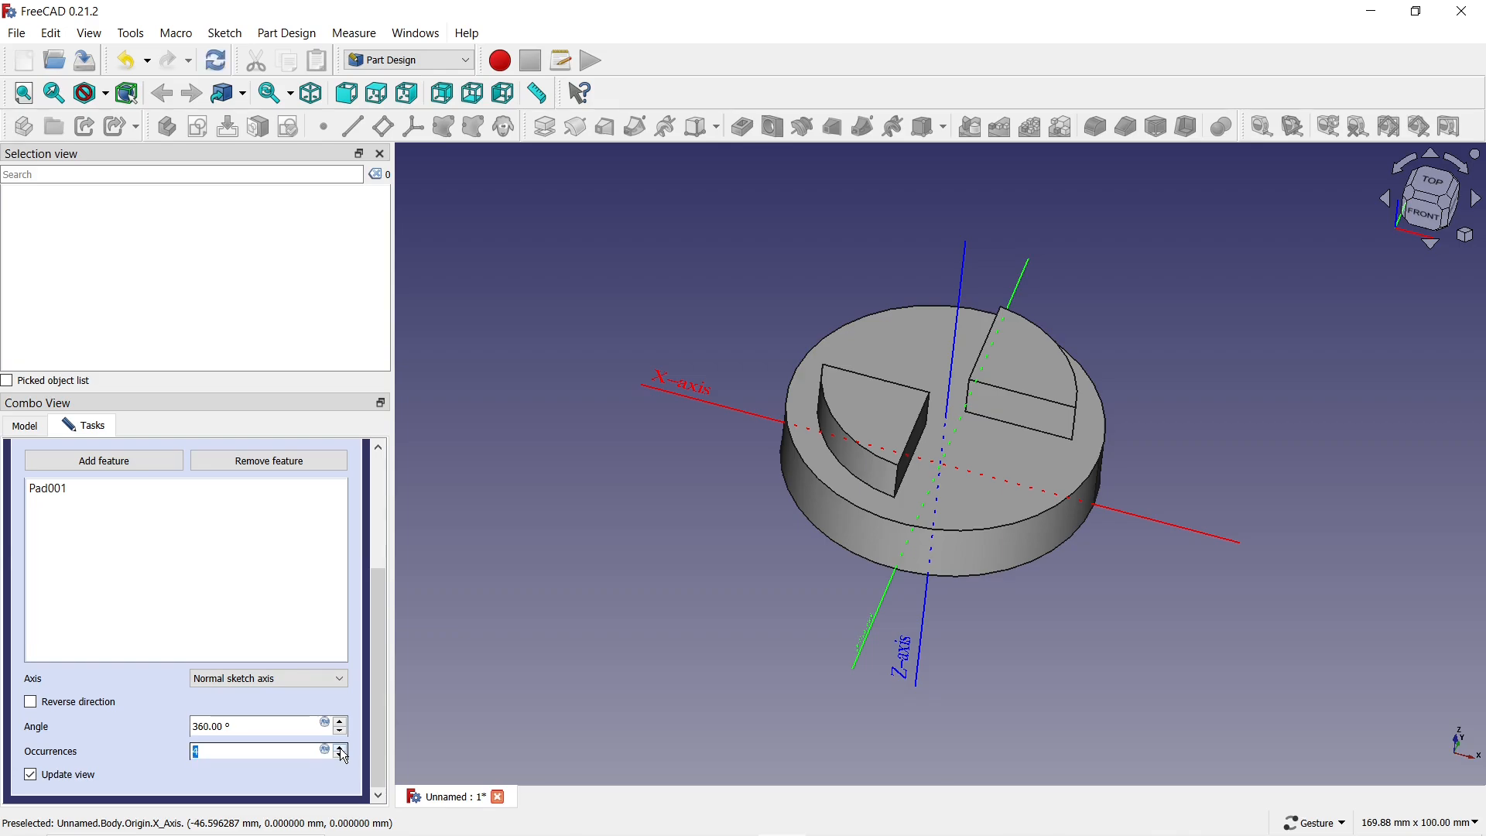
left_click_drag(378, 723, 403, 597)
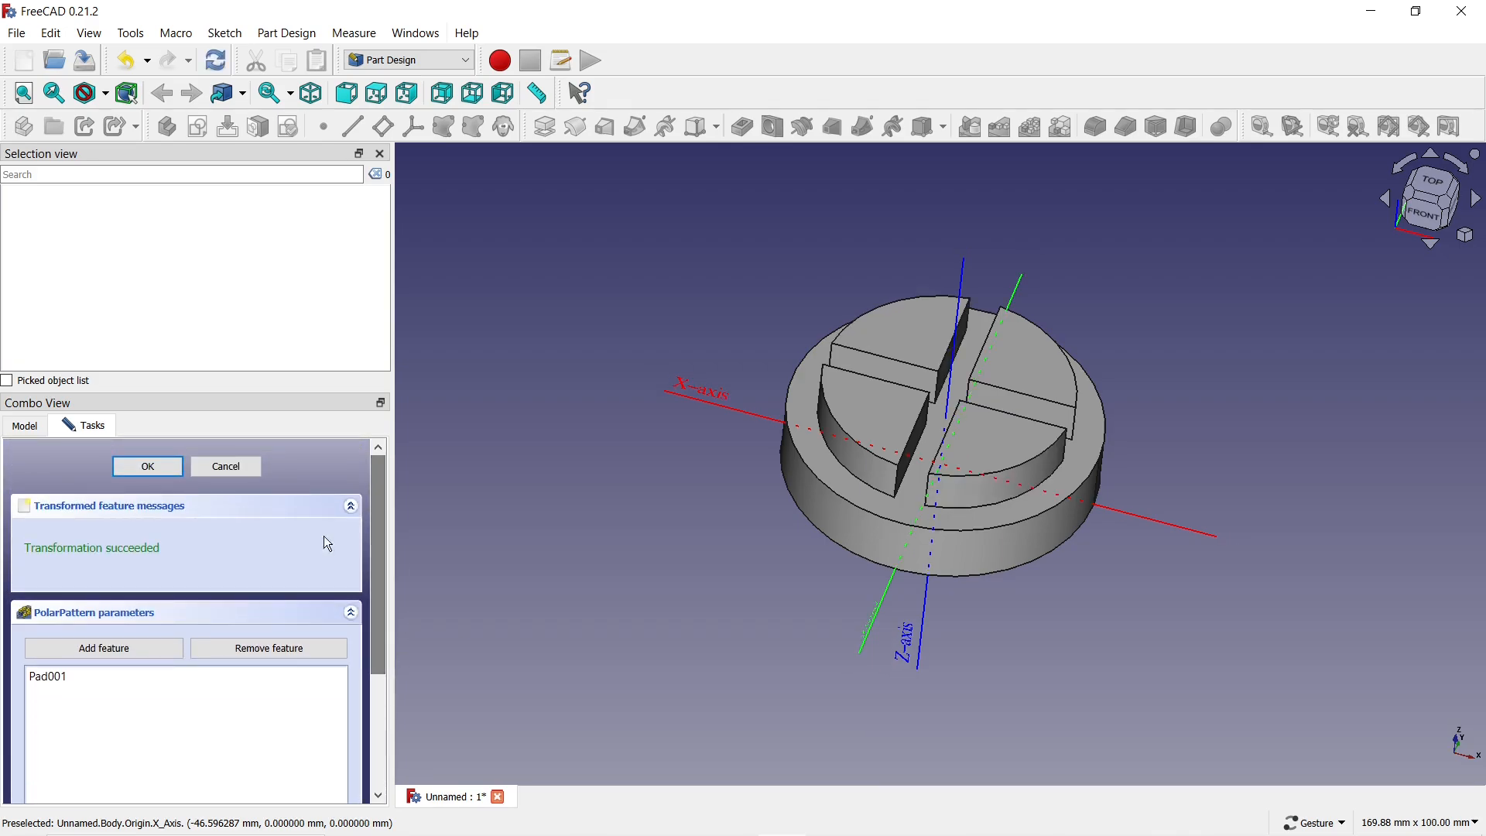
left_click(170, 469)
Step: Start a fillet and select the top faces of all four raised sectors
scroll(921, 364, "up", 4)
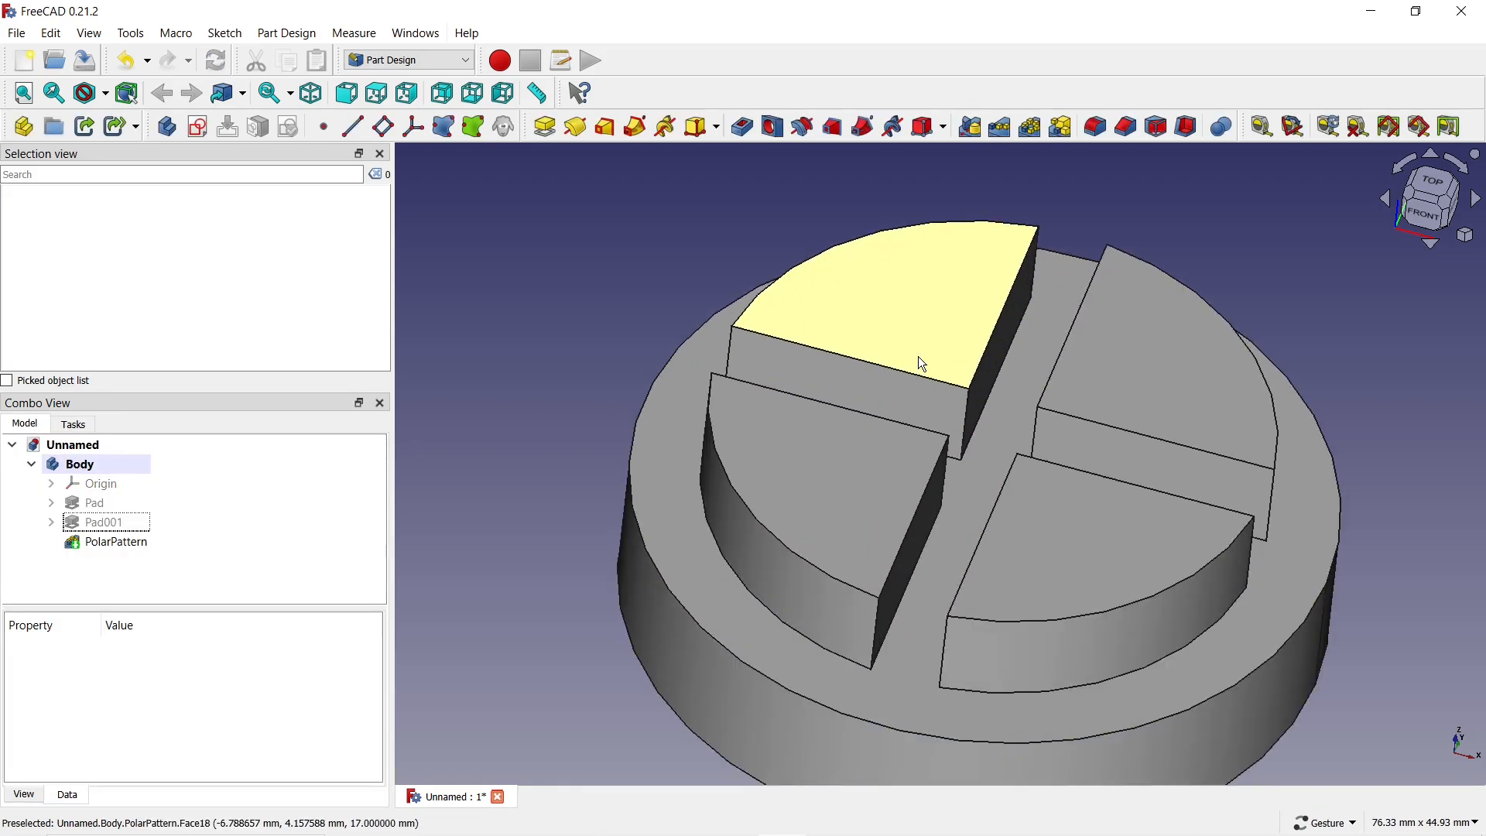
scroll(803, 230, "down", 1)
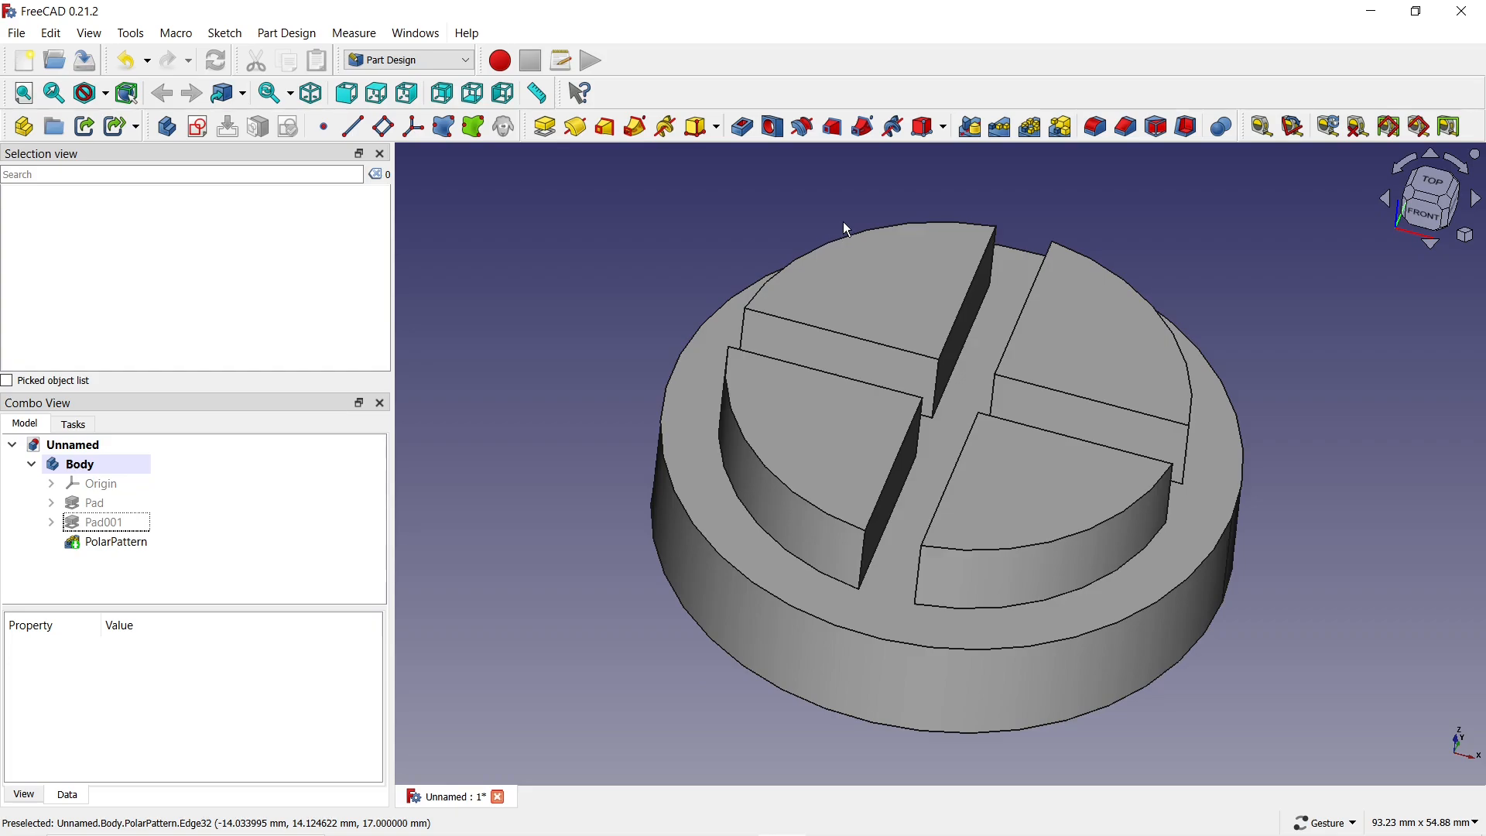
left_click(1096, 130)
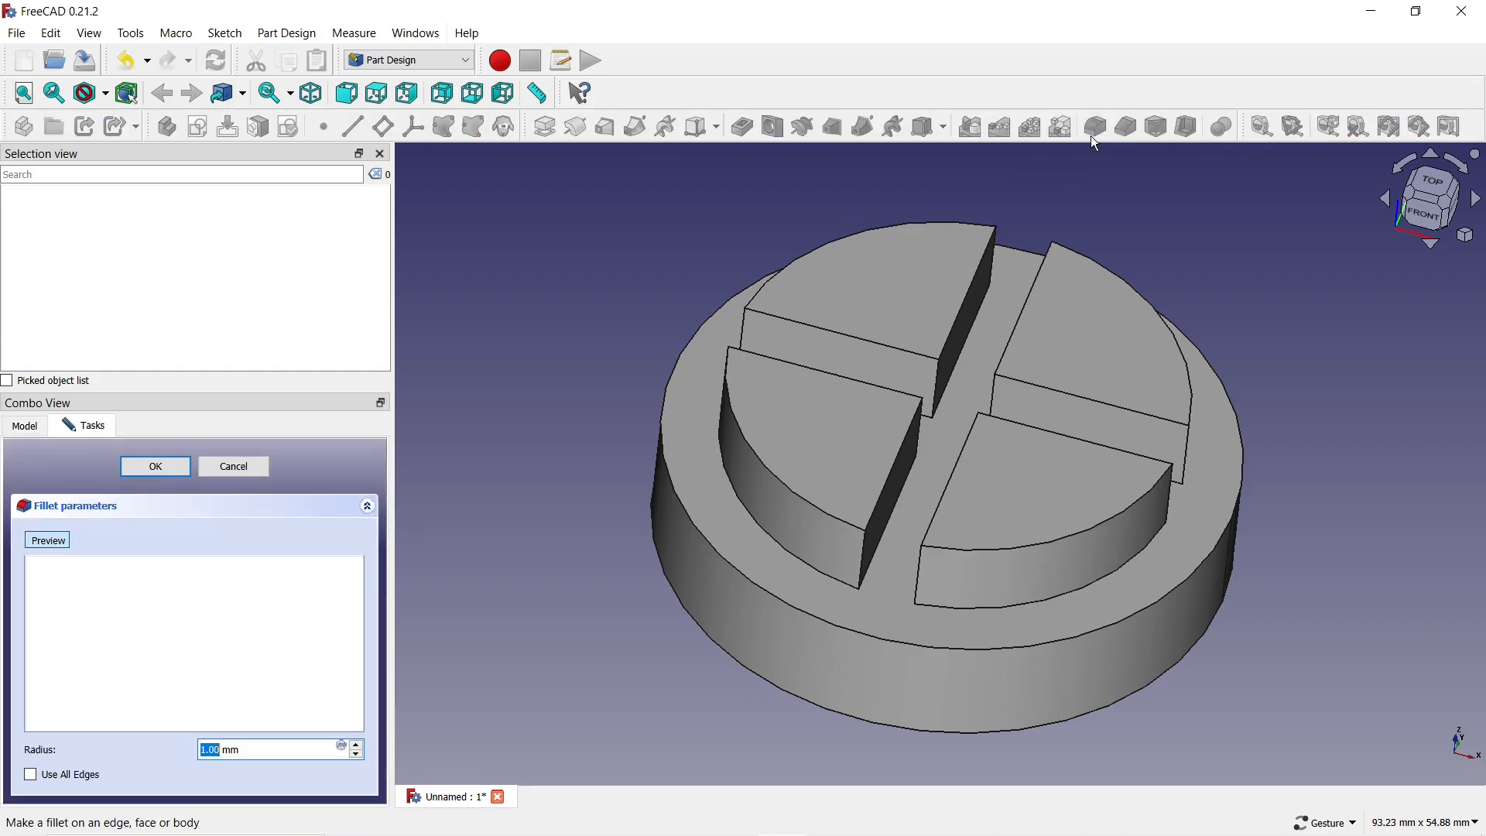
left_click(1083, 312)
left_click(1001, 448)
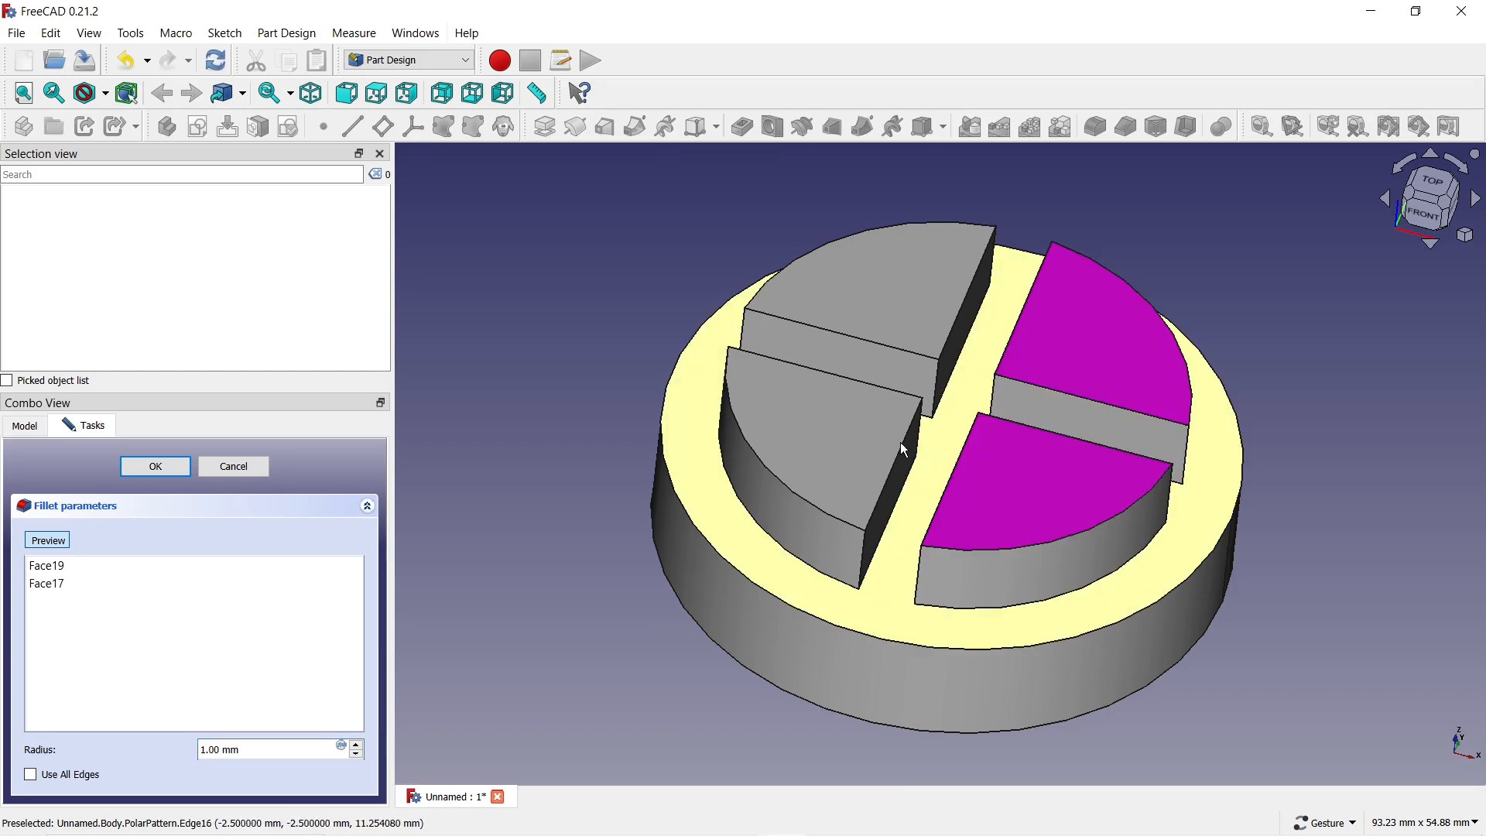
left_click(882, 418)
left_click(884, 324)
Step: Add four of the sectors' flat slot walls and three of their curved outer faces to the fillet selection
left_click(941, 368)
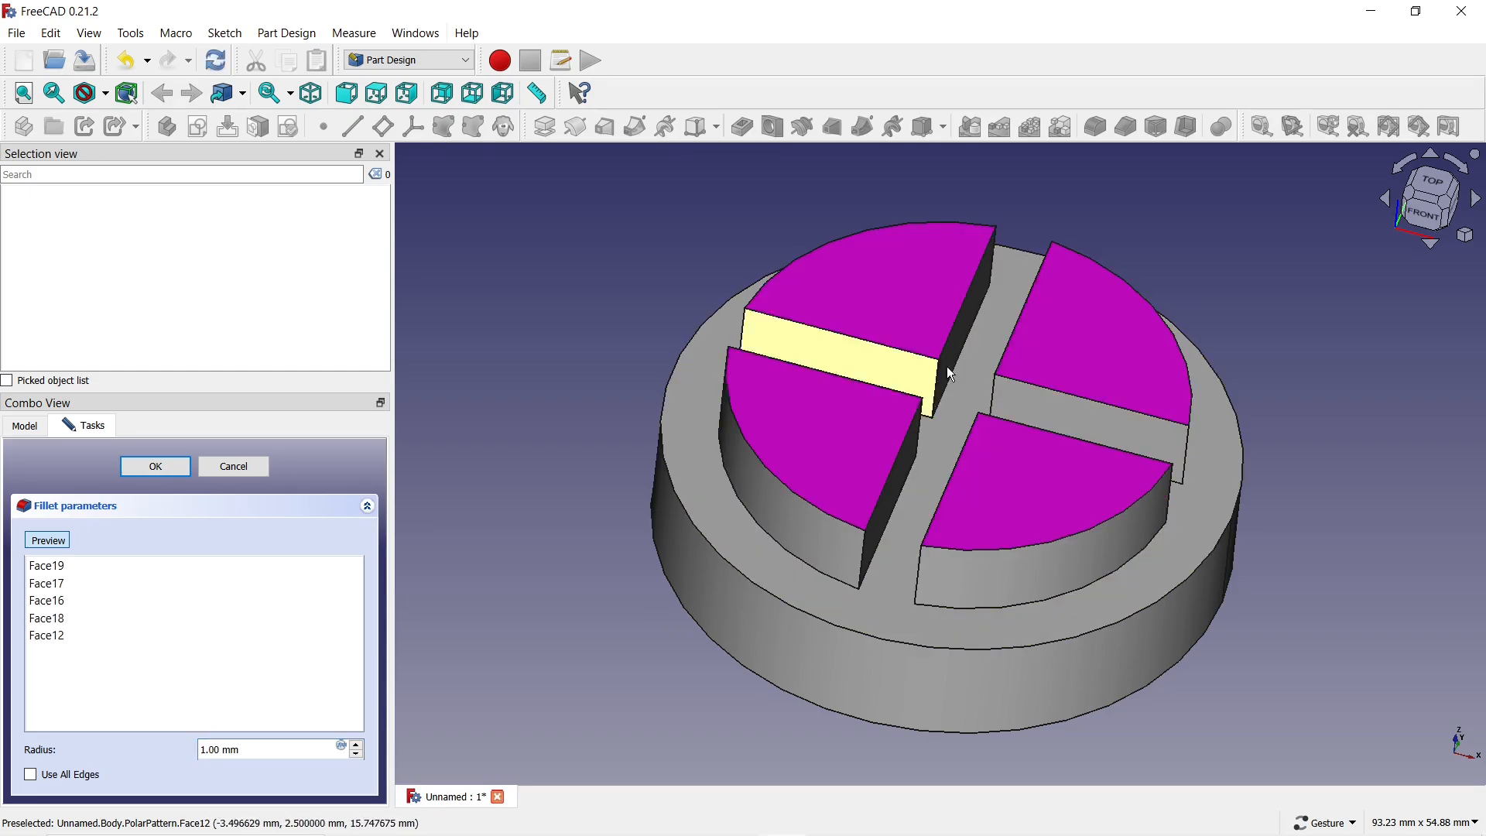
left_click(1014, 388)
left_click(986, 565)
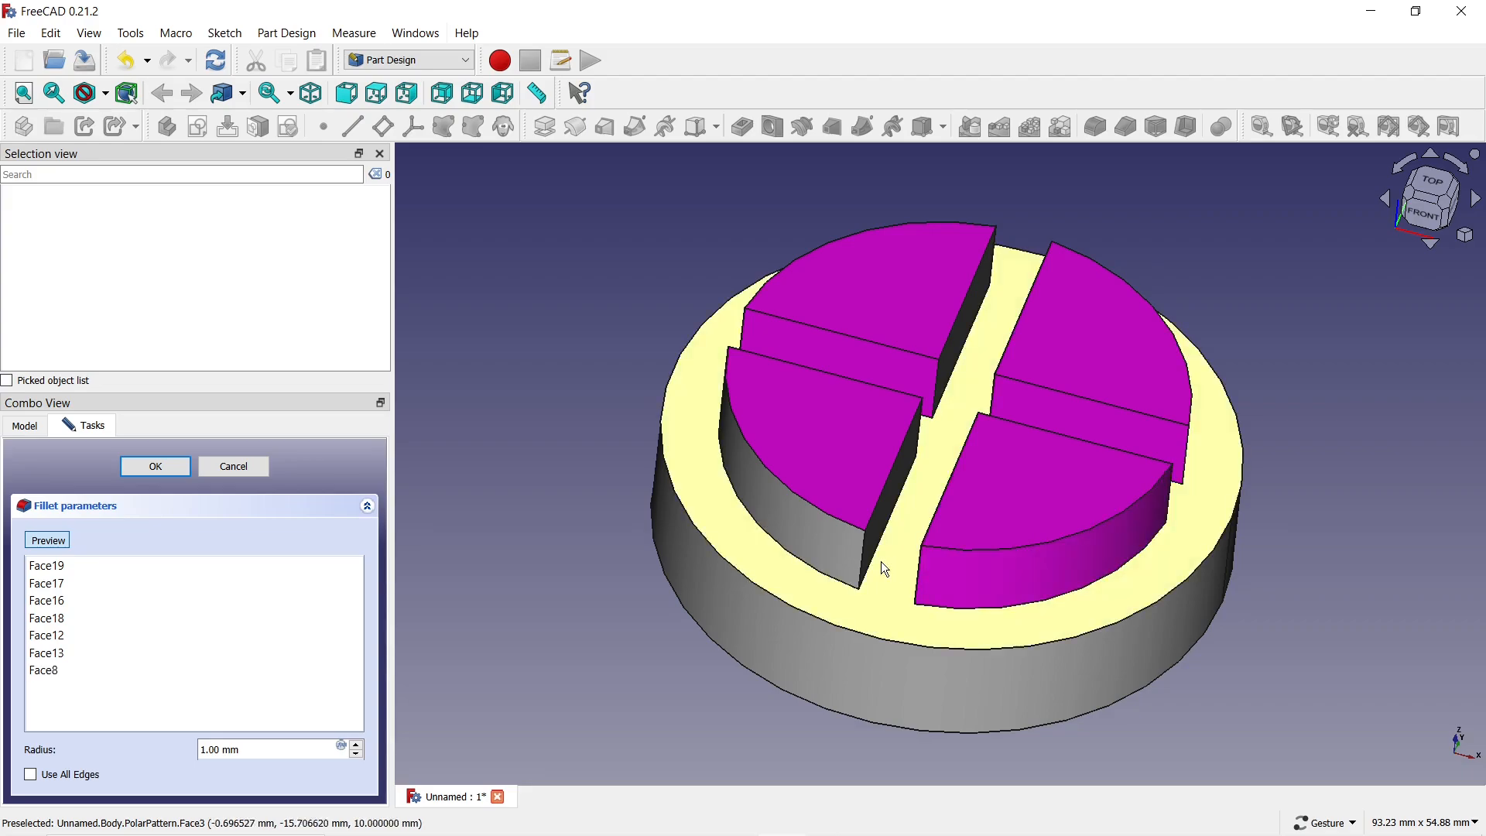
left_click(832, 554)
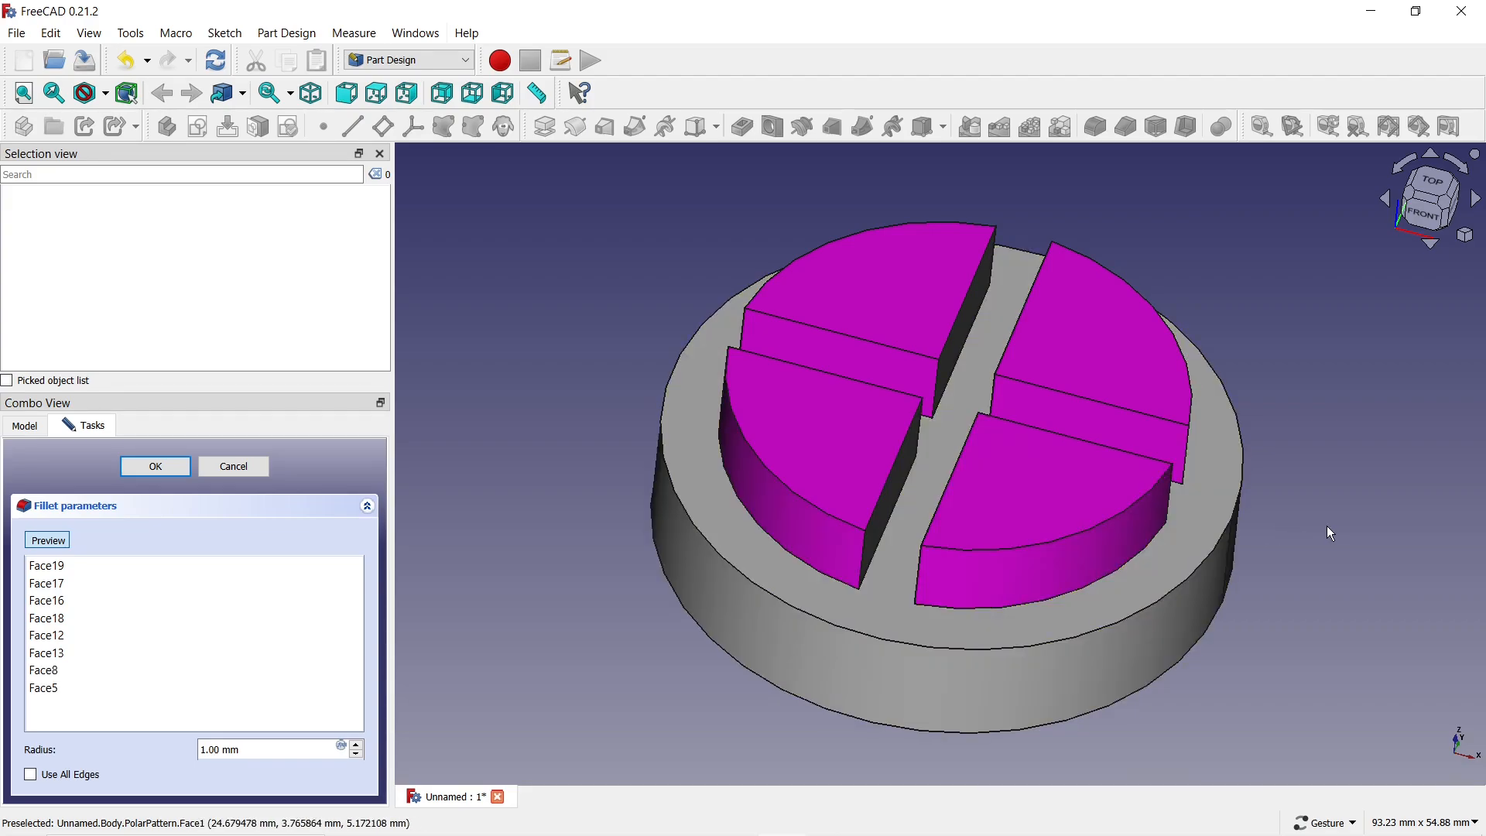
left_click_drag(1327, 532, 1177, 524)
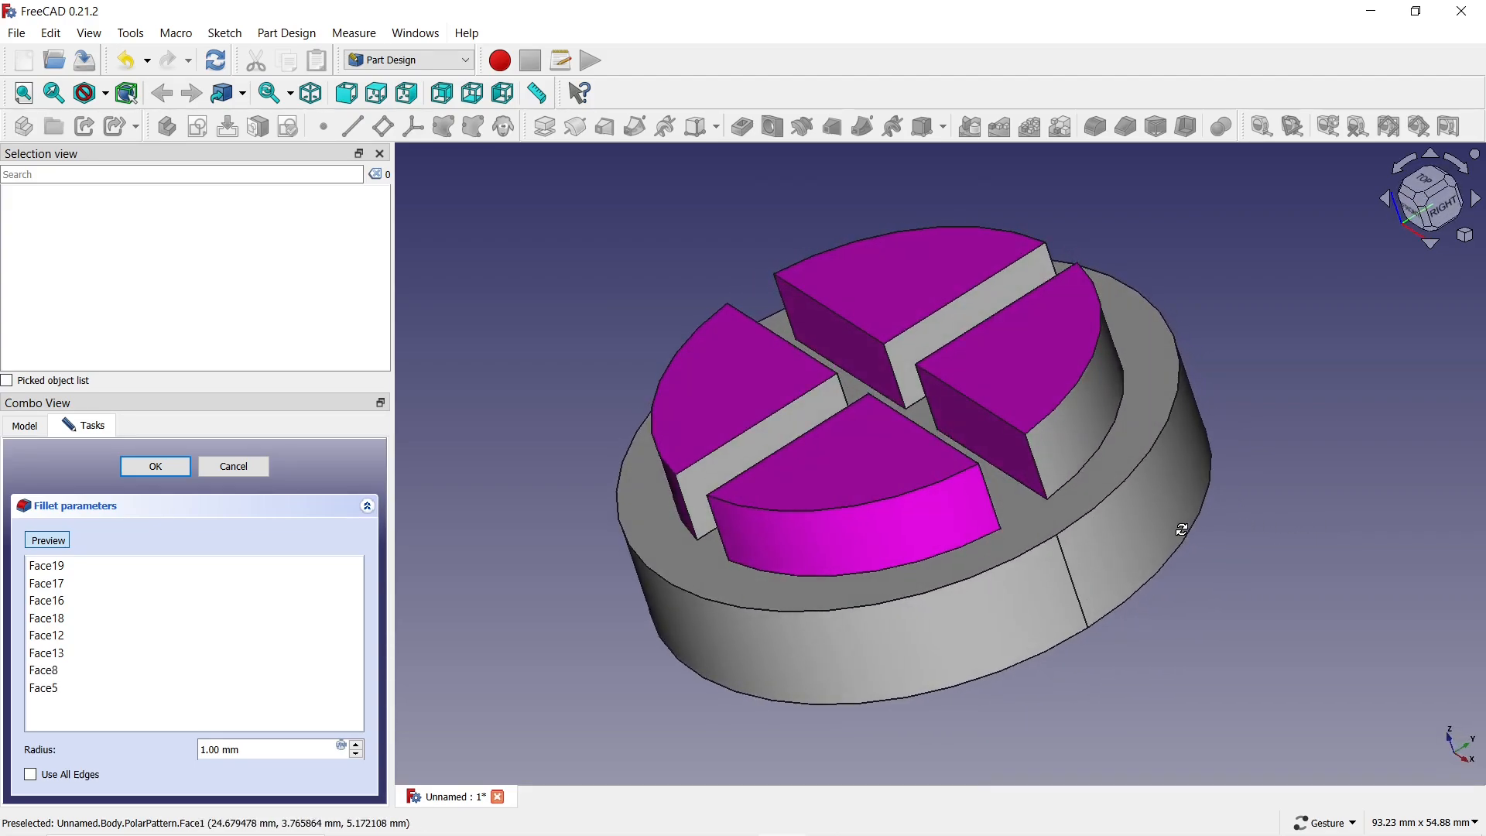
left_click(836, 408)
left_click(913, 350)
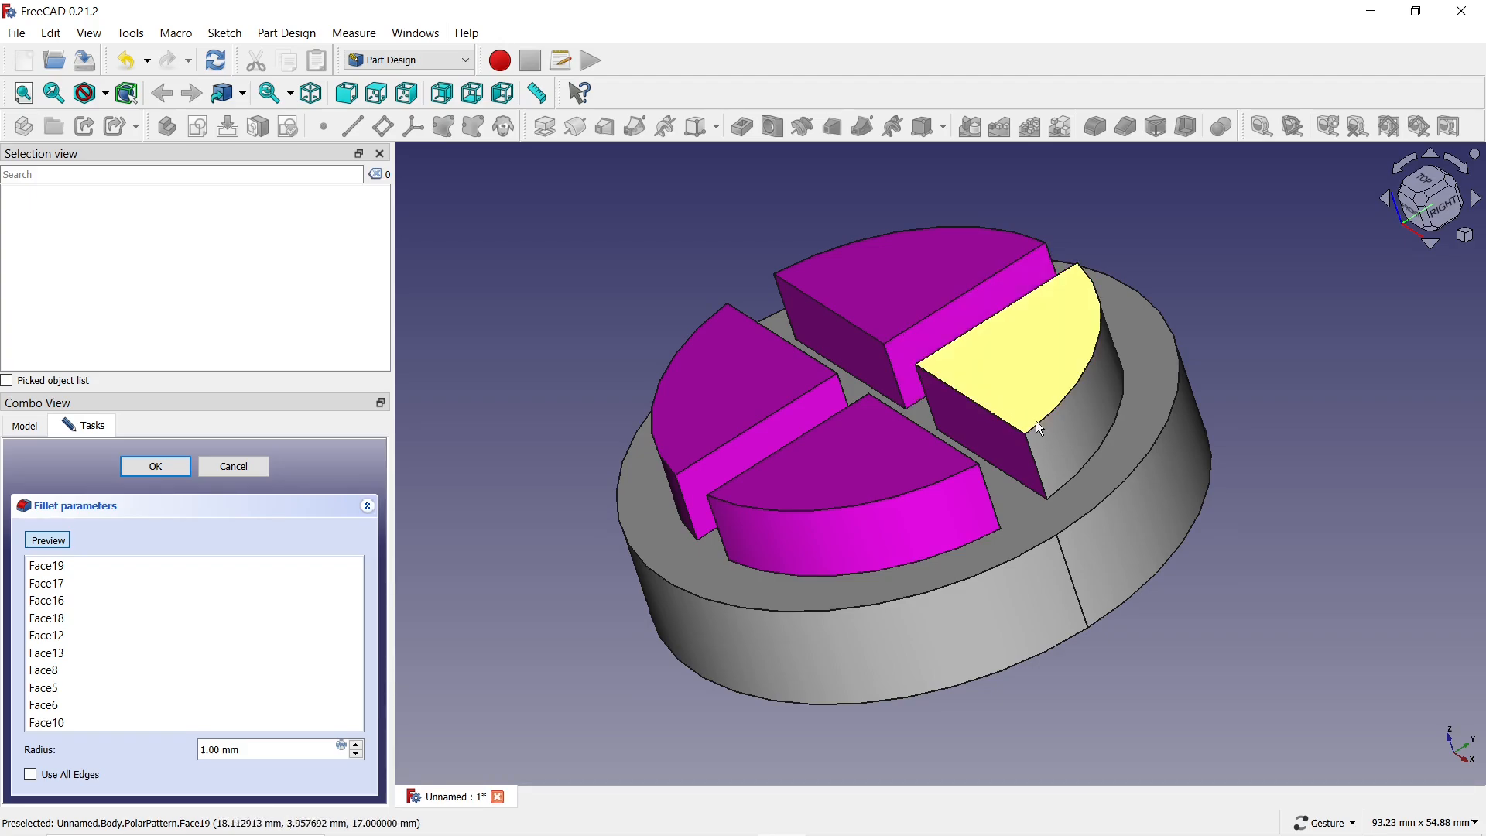
left_click(1056, 430)
Step: Add the remaining four flat slot walls and the last sector's curved outer face to the fillet selection
left_click_drag(1274, 296, 871, 469)
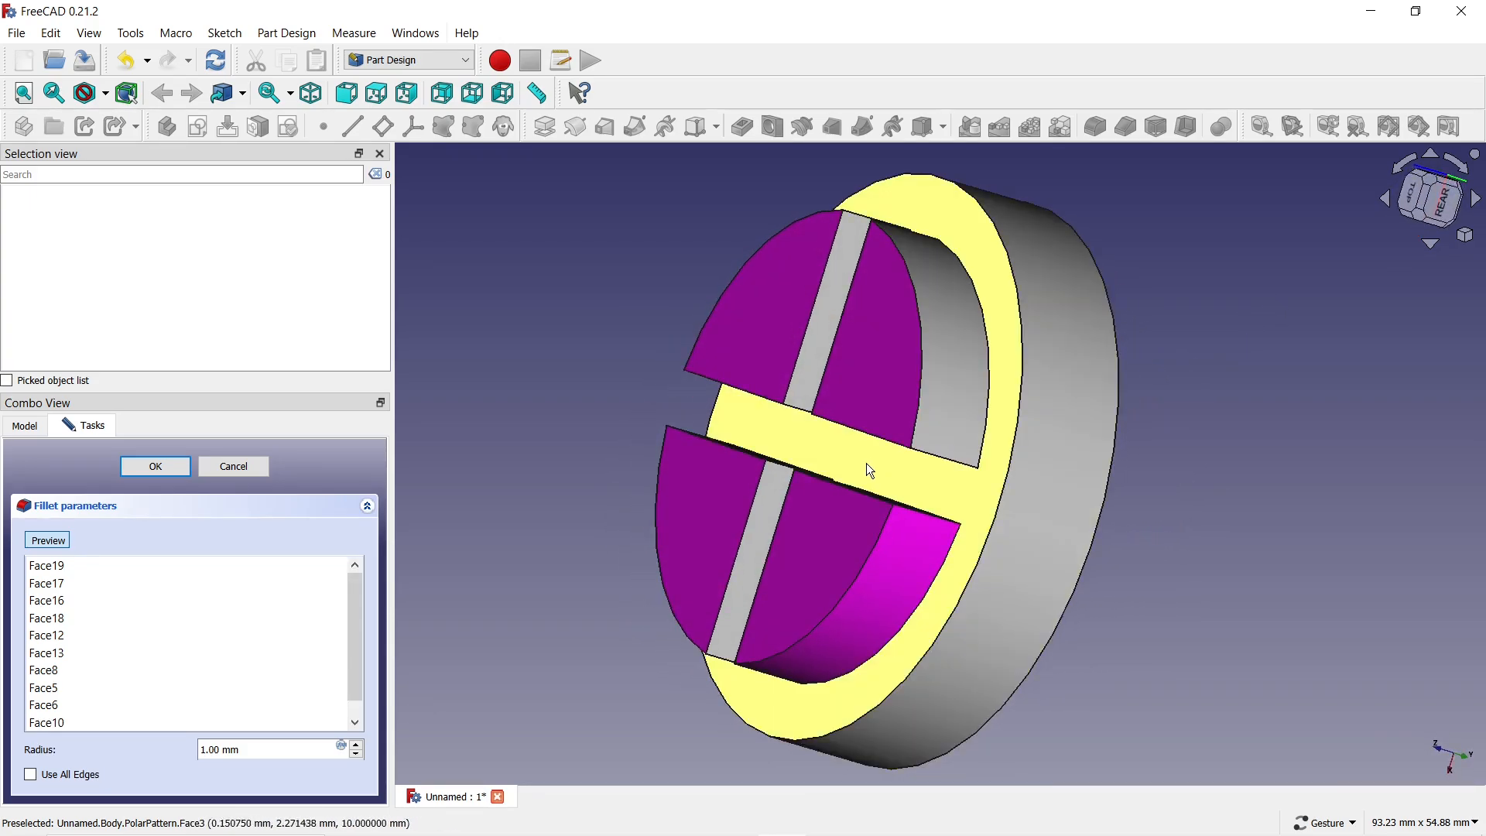
left_click(771, 498)
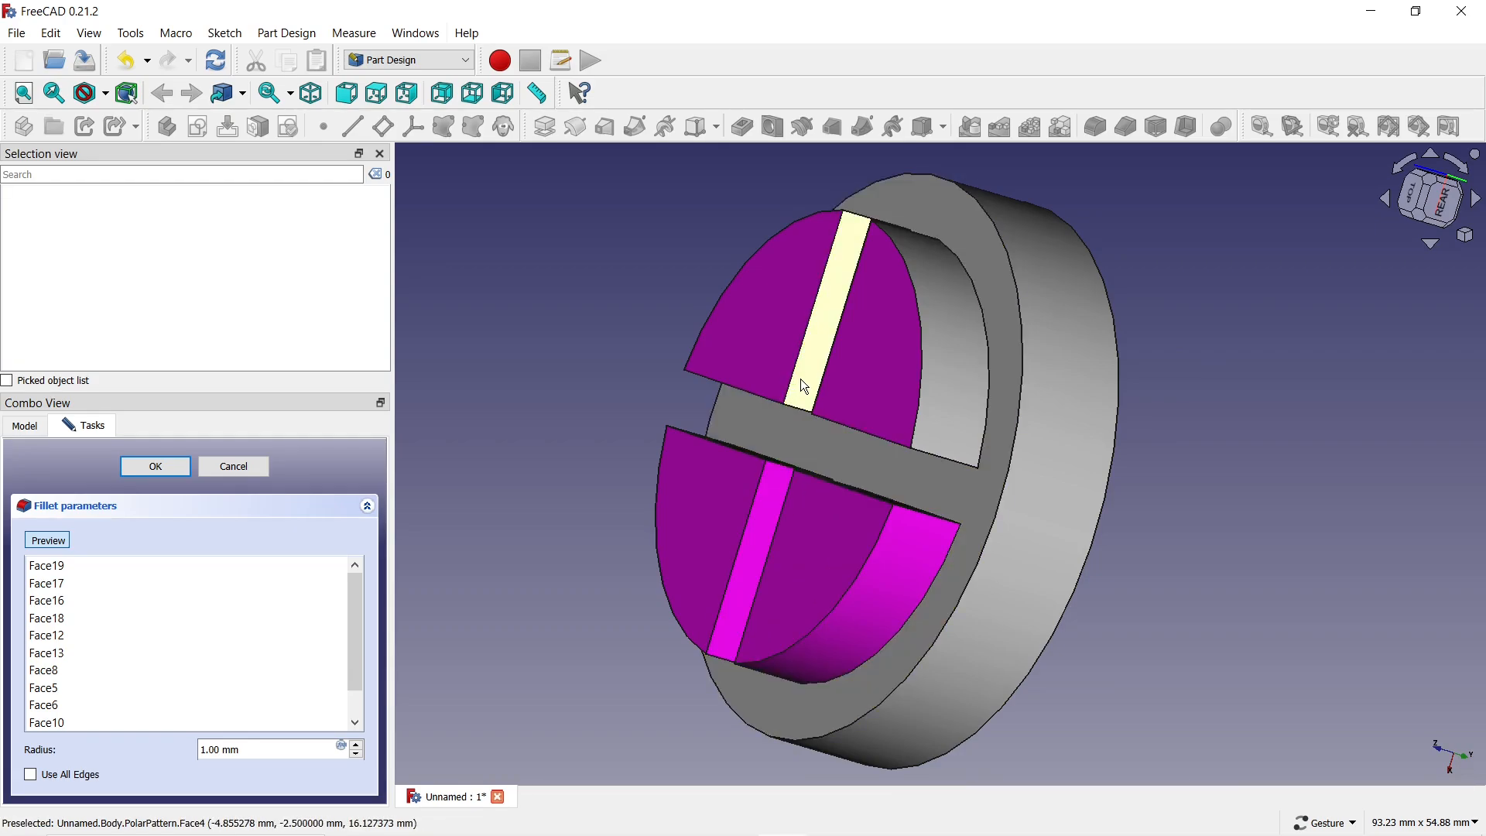
left_click(805, 387)
left_click(945, 382)
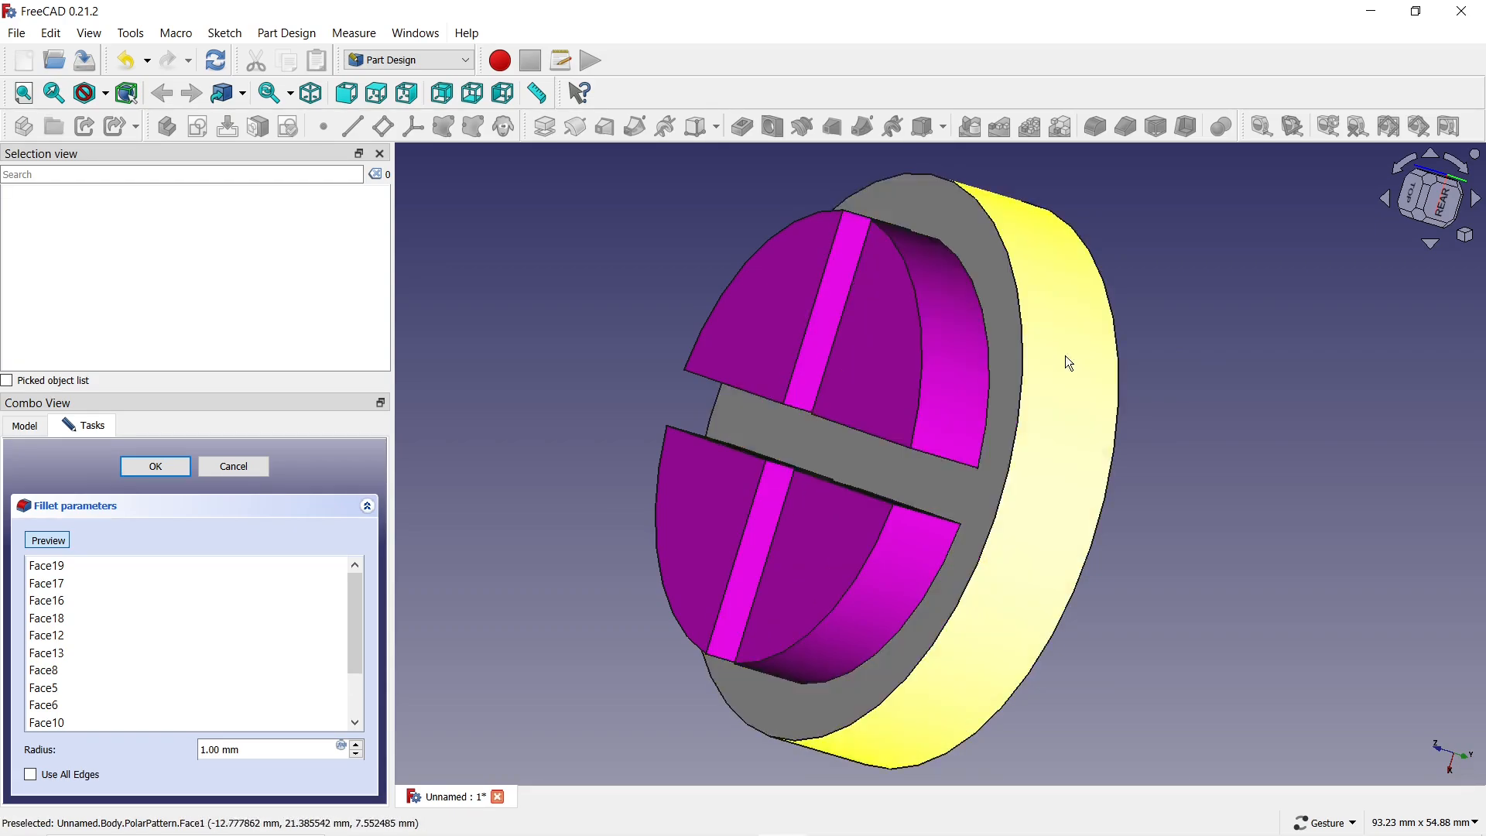
left_click_drag(1164, 291, 1130, 425)
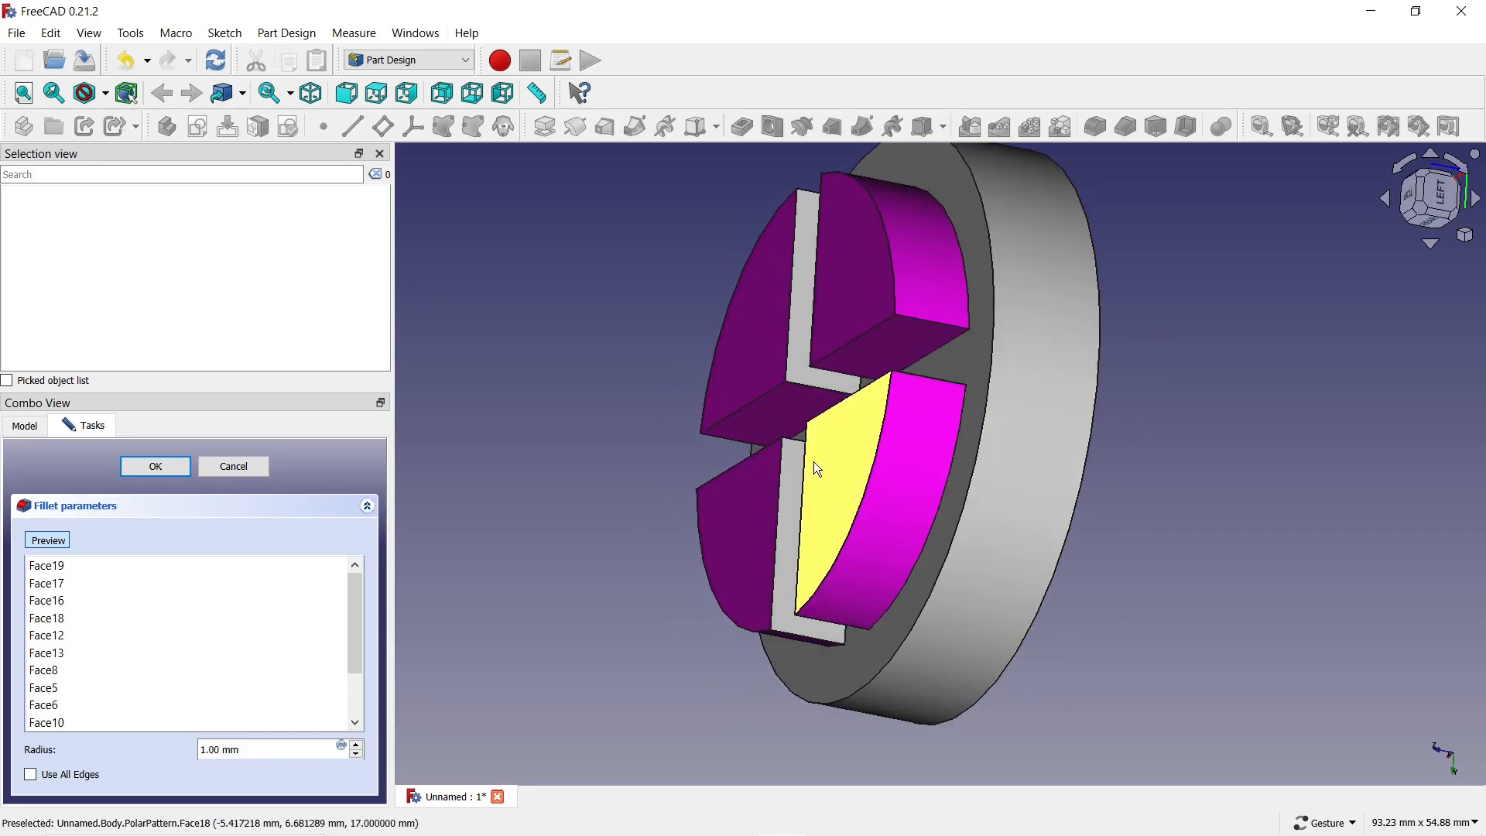
left_click(786, 472)
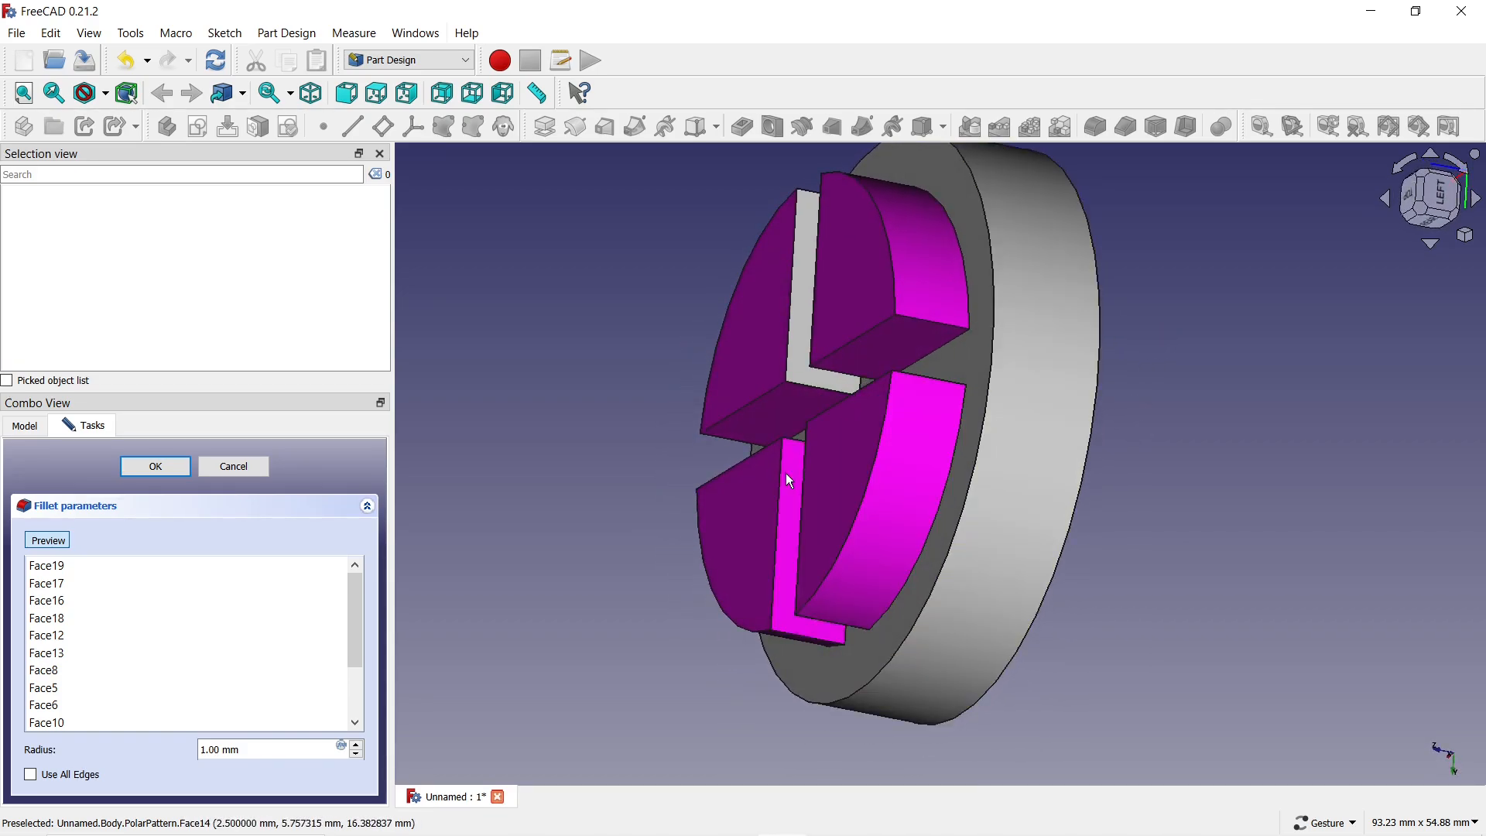
left_click(797, 368)
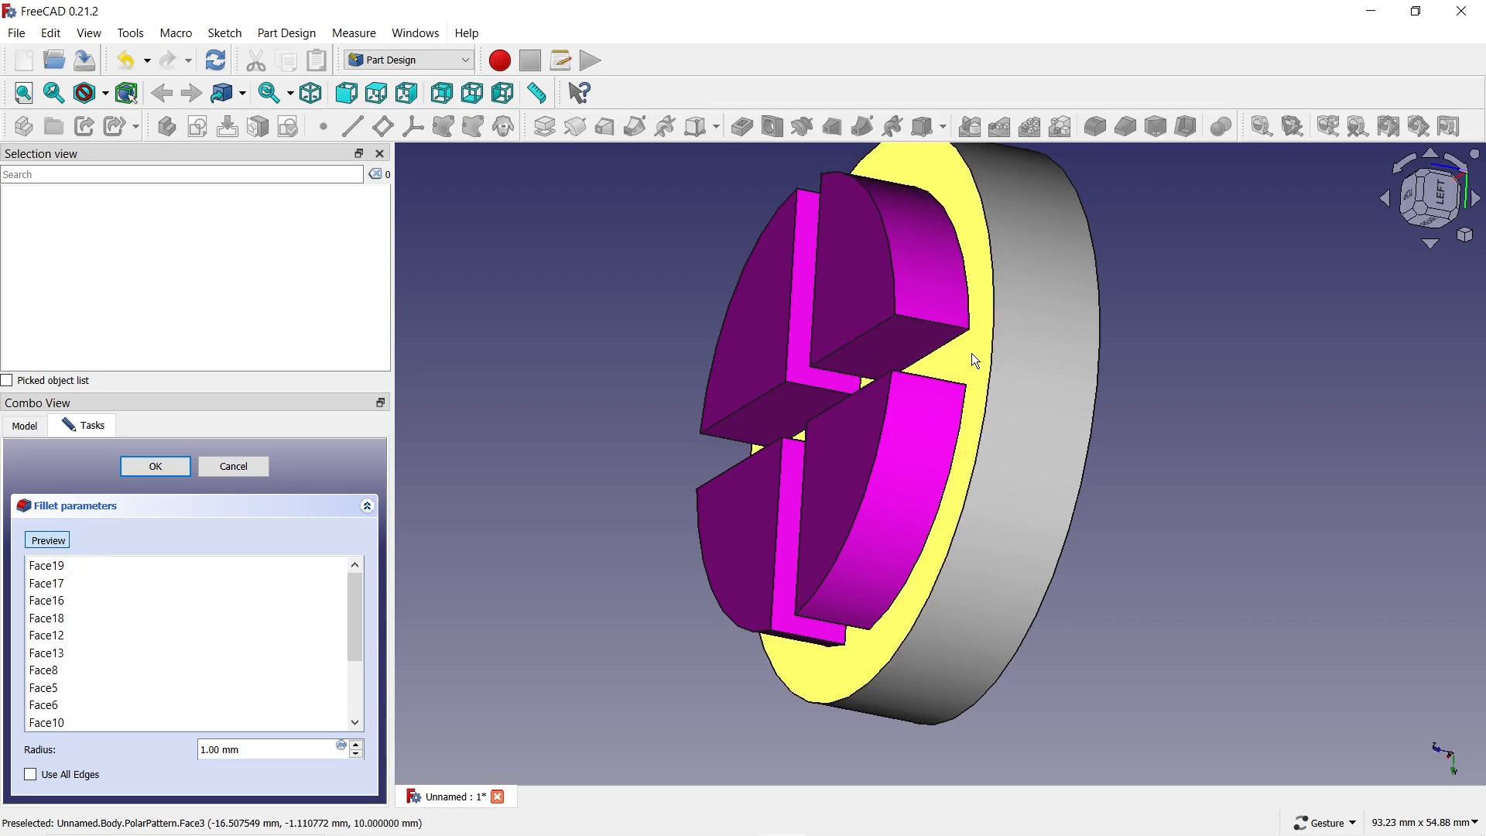
Step: Include the disc's upper face in the fillet selection and apply the fillet with a 2 mm radius
left_click_drag(975, 360, 1147, 584)
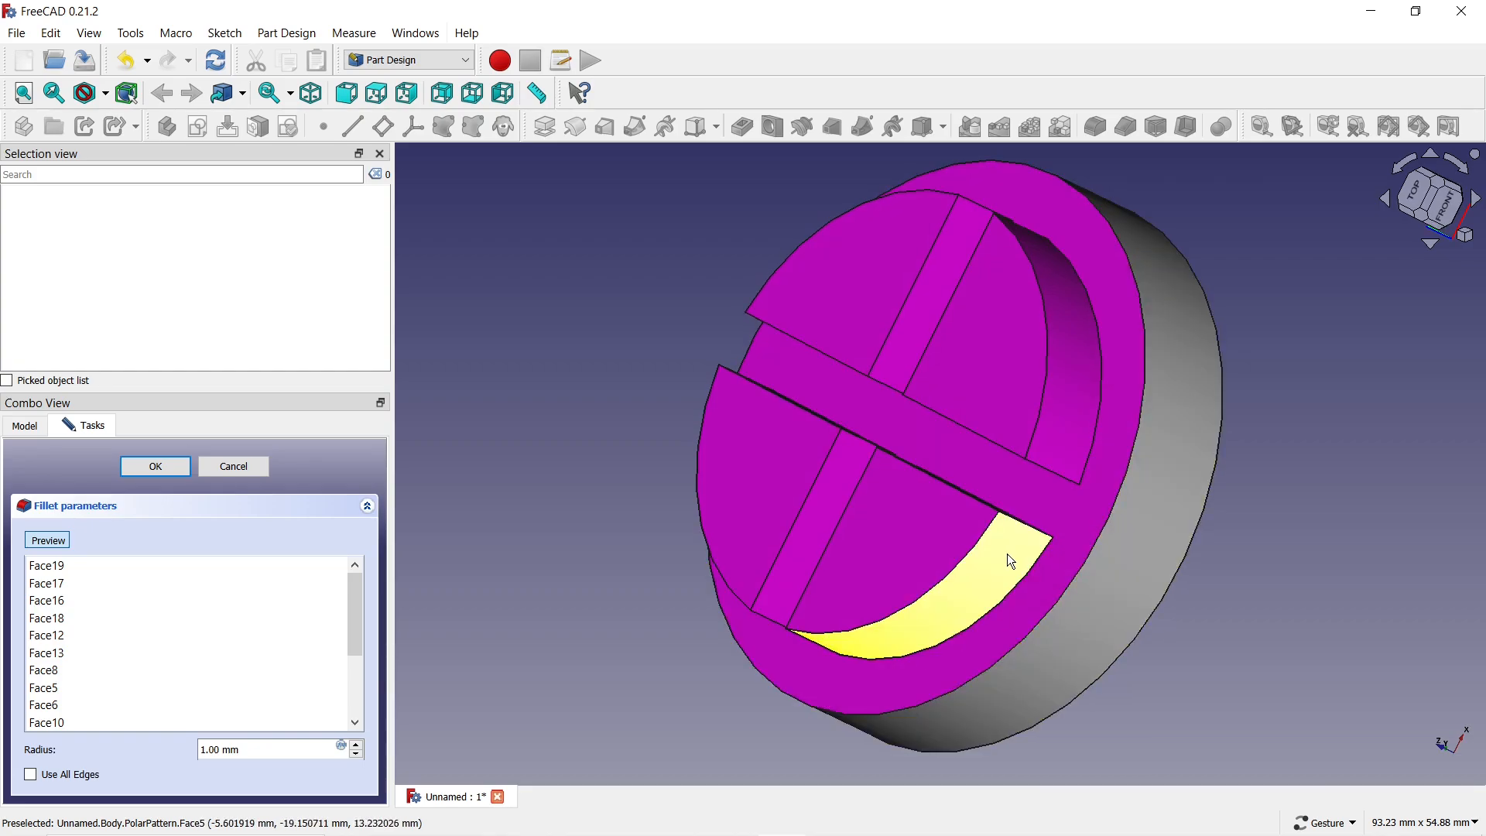
left_click(356, 745)
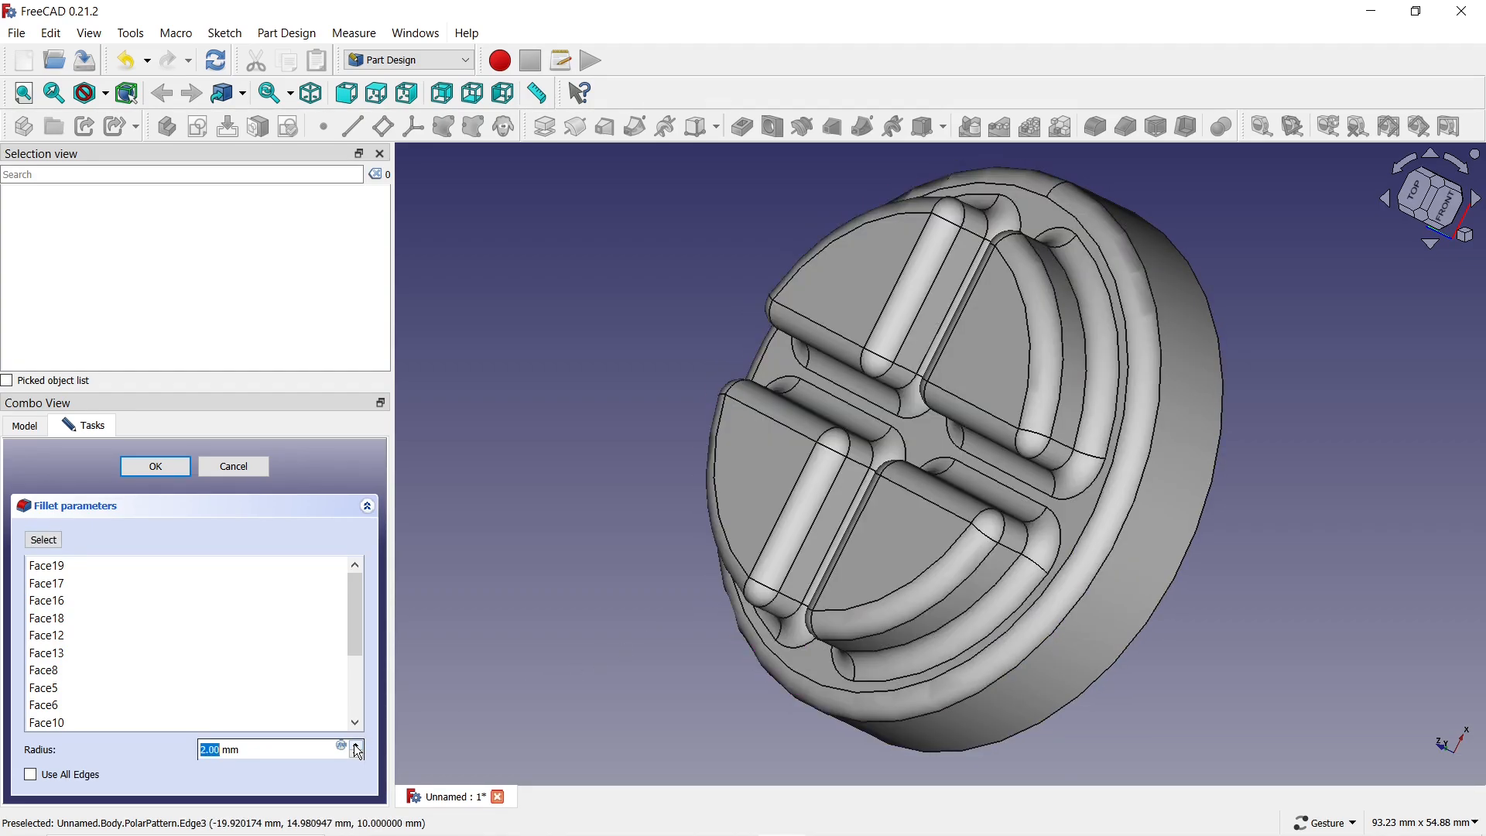
left_click(171, 467)
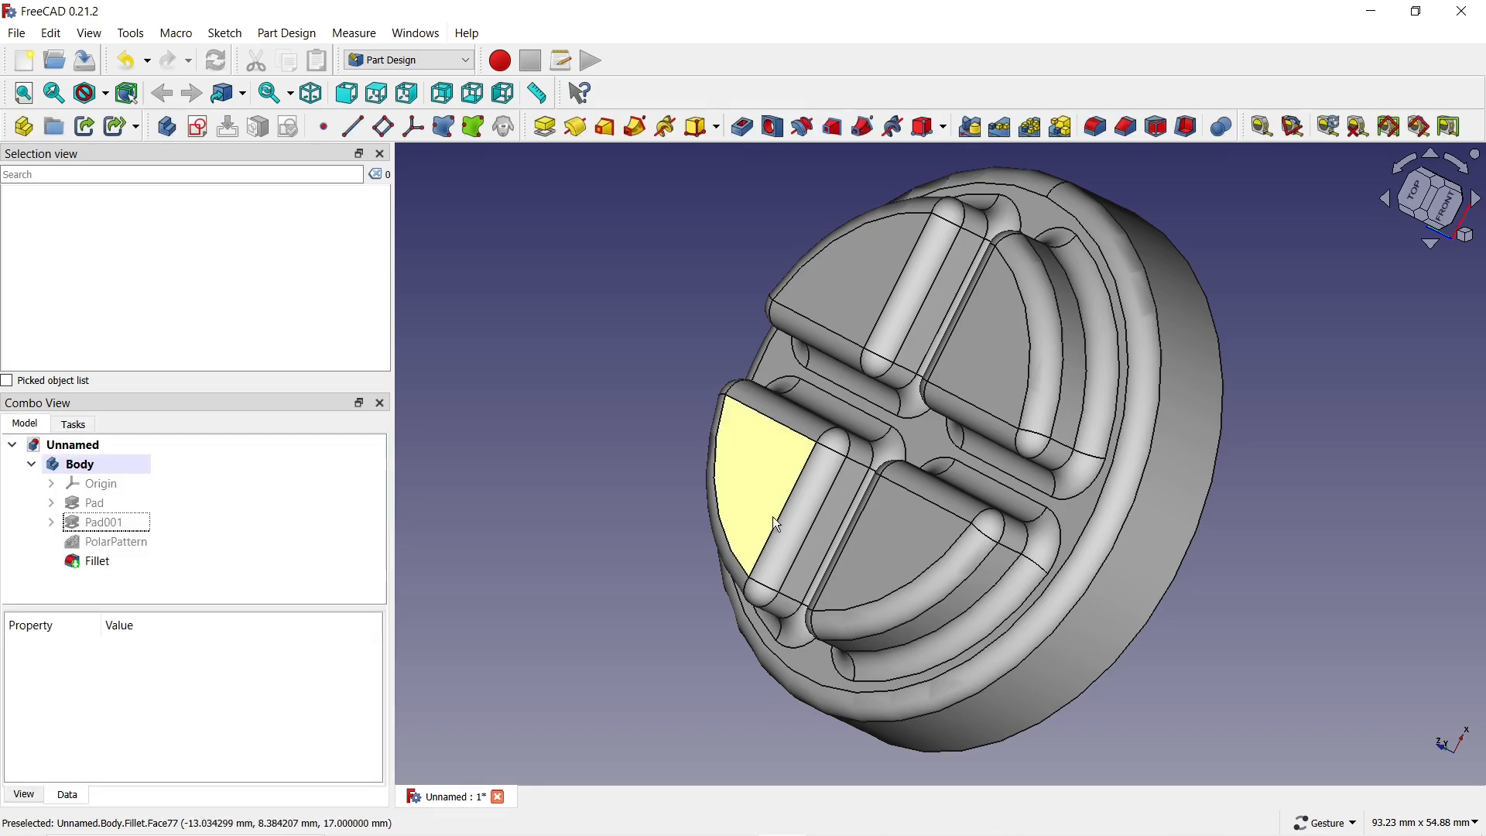
Step: Hollow the part through the disc's flat underside using the Thickness tool, with a 1 mm wall made inwards
left_click_drag(1264, 586, 998, 471)
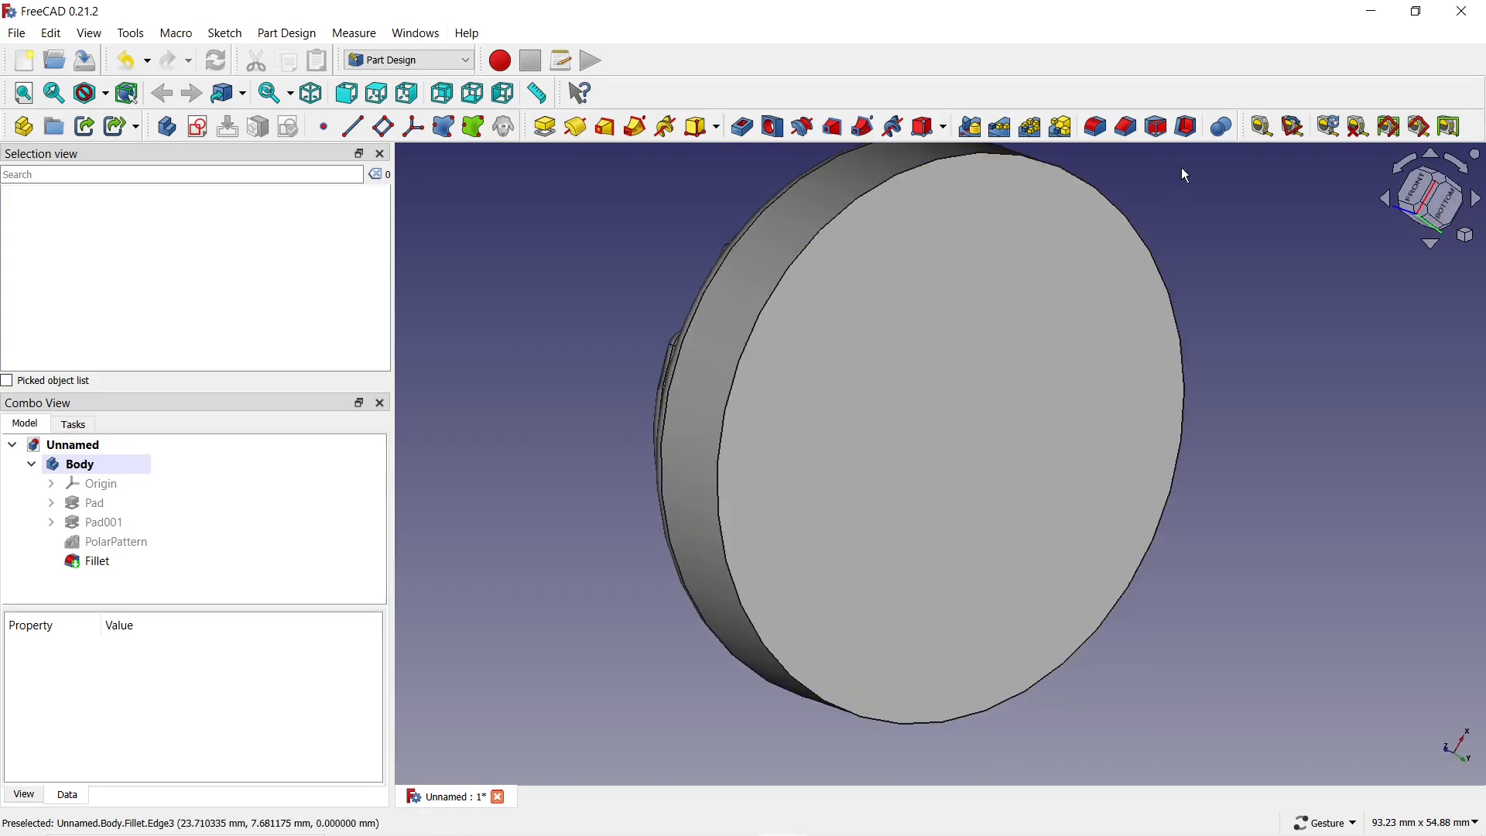
left_click(1190, 128)
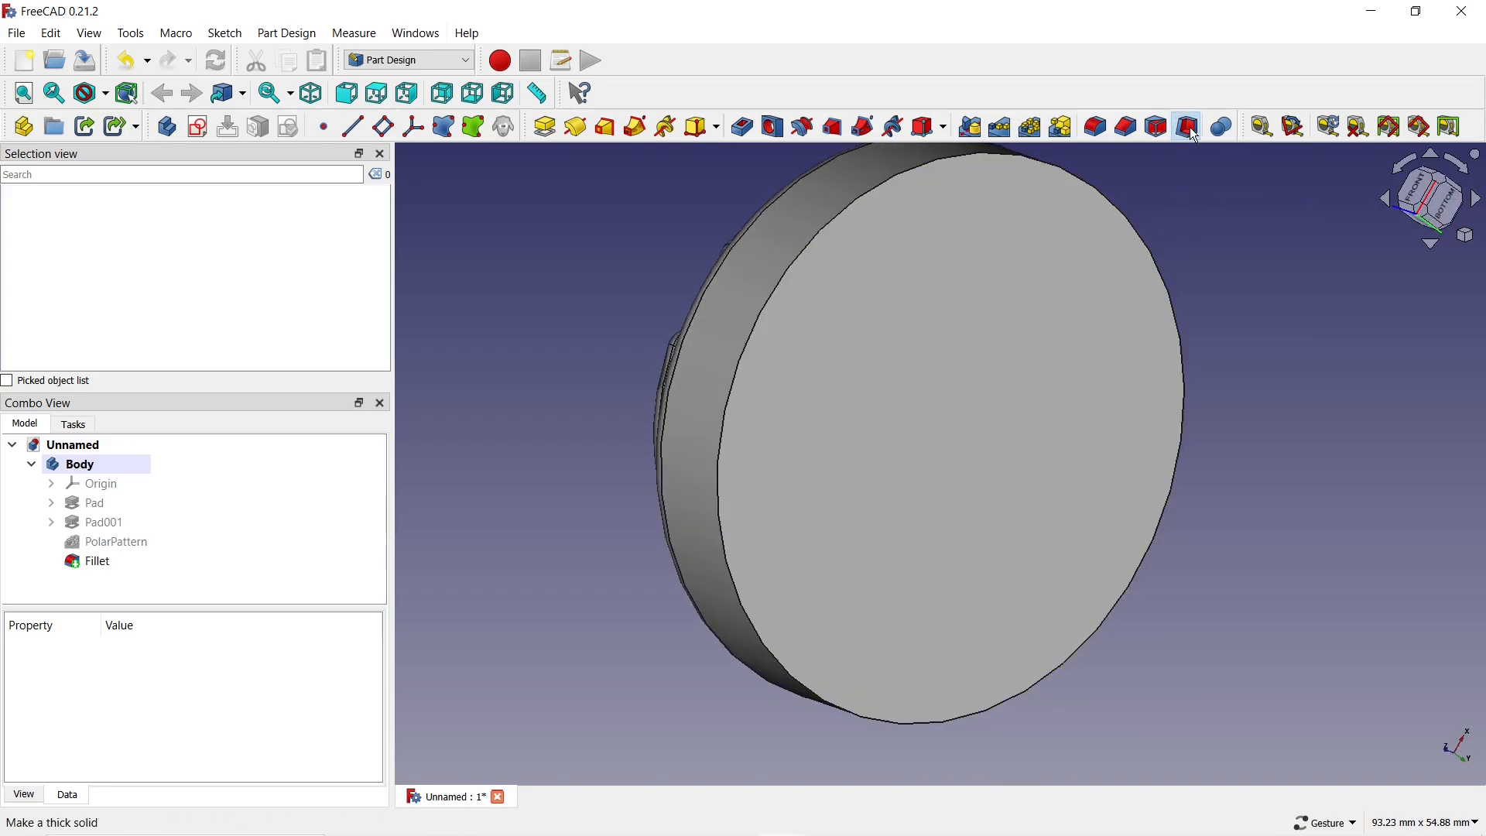
left_click(1054, 266)
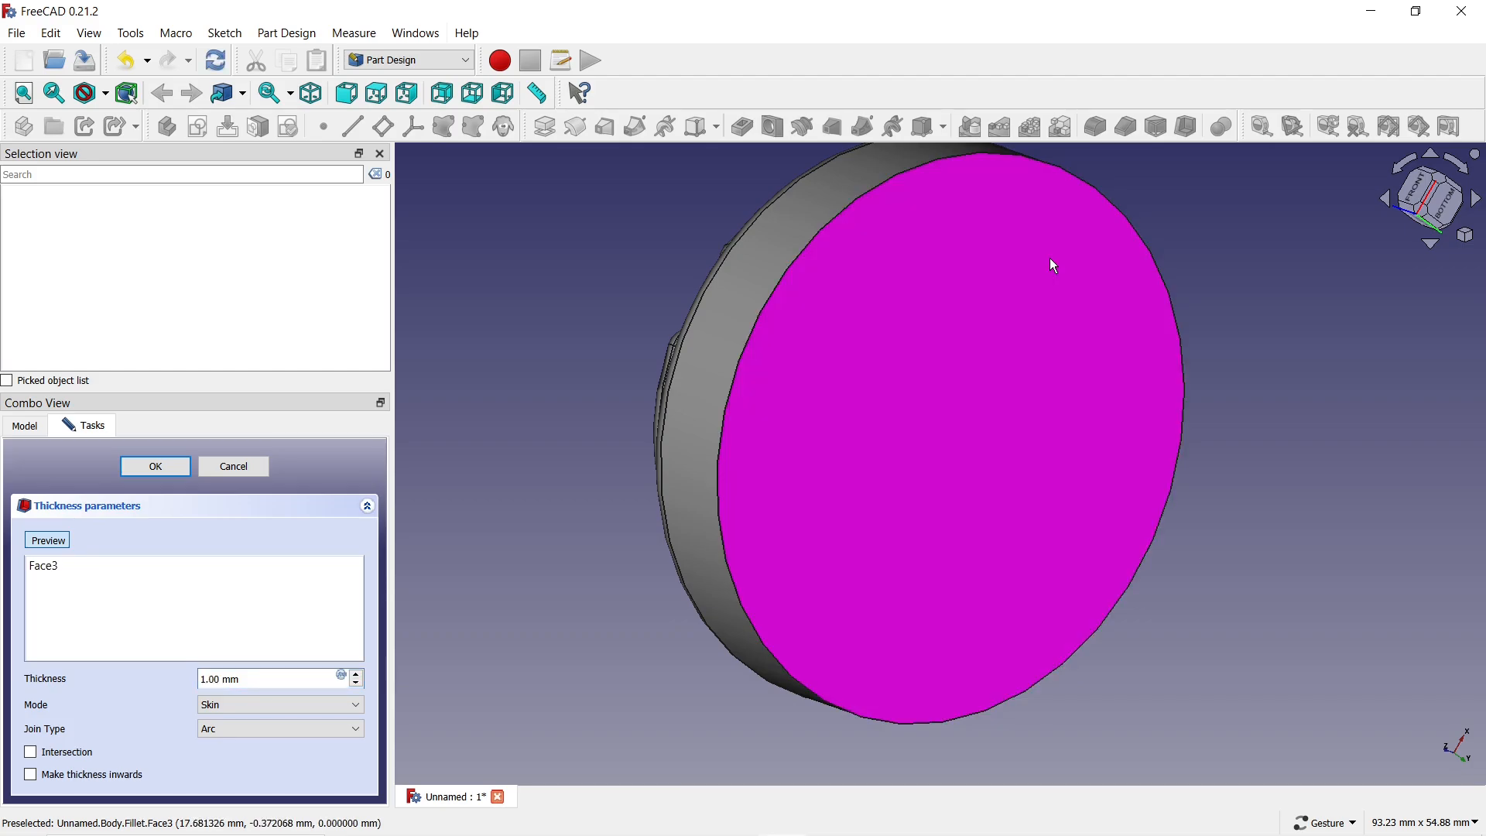
left_click_drag(559, 585, 552, 467)
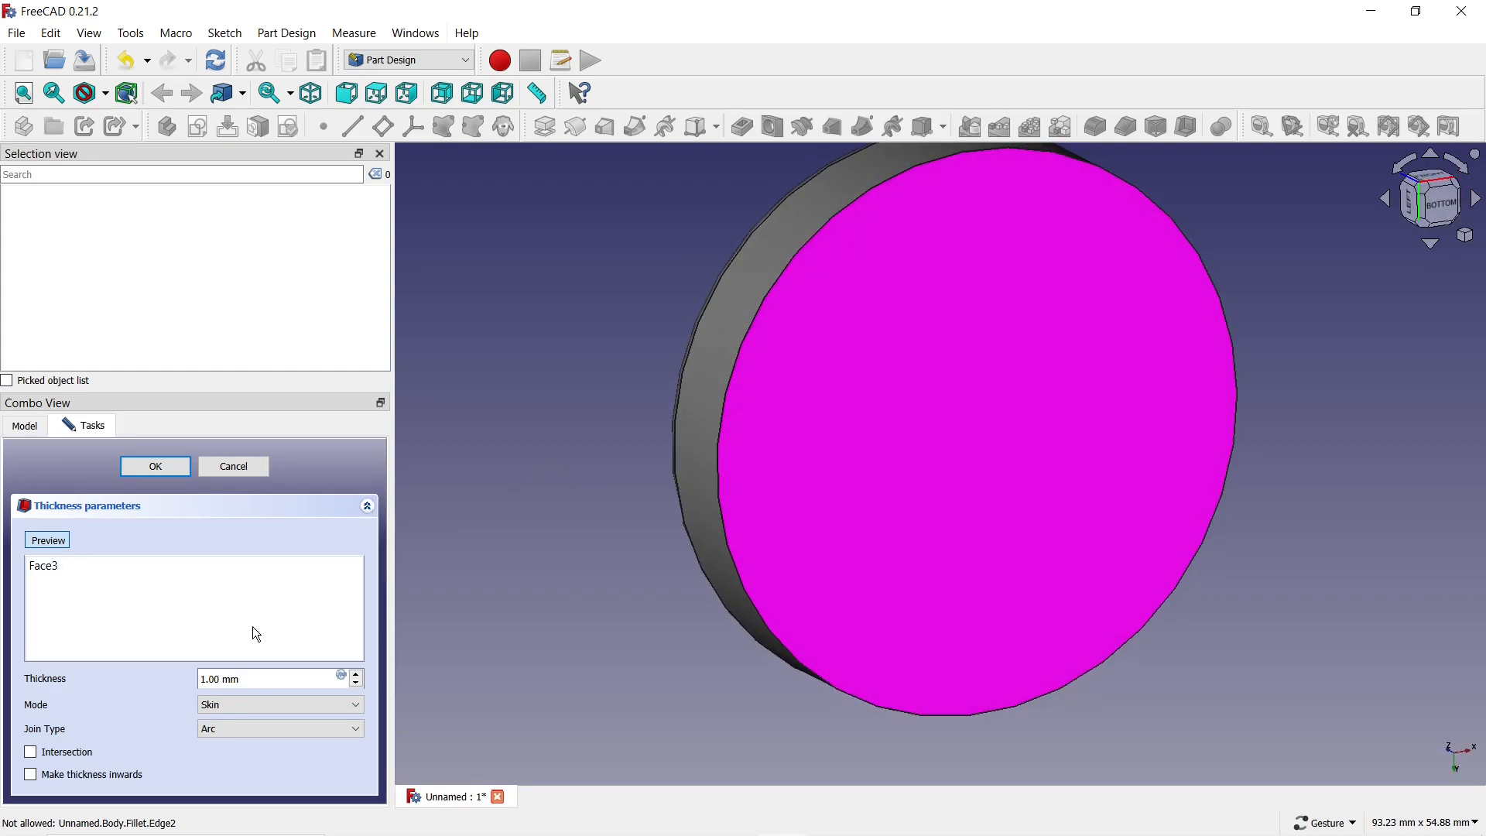
left_click(31, 776)
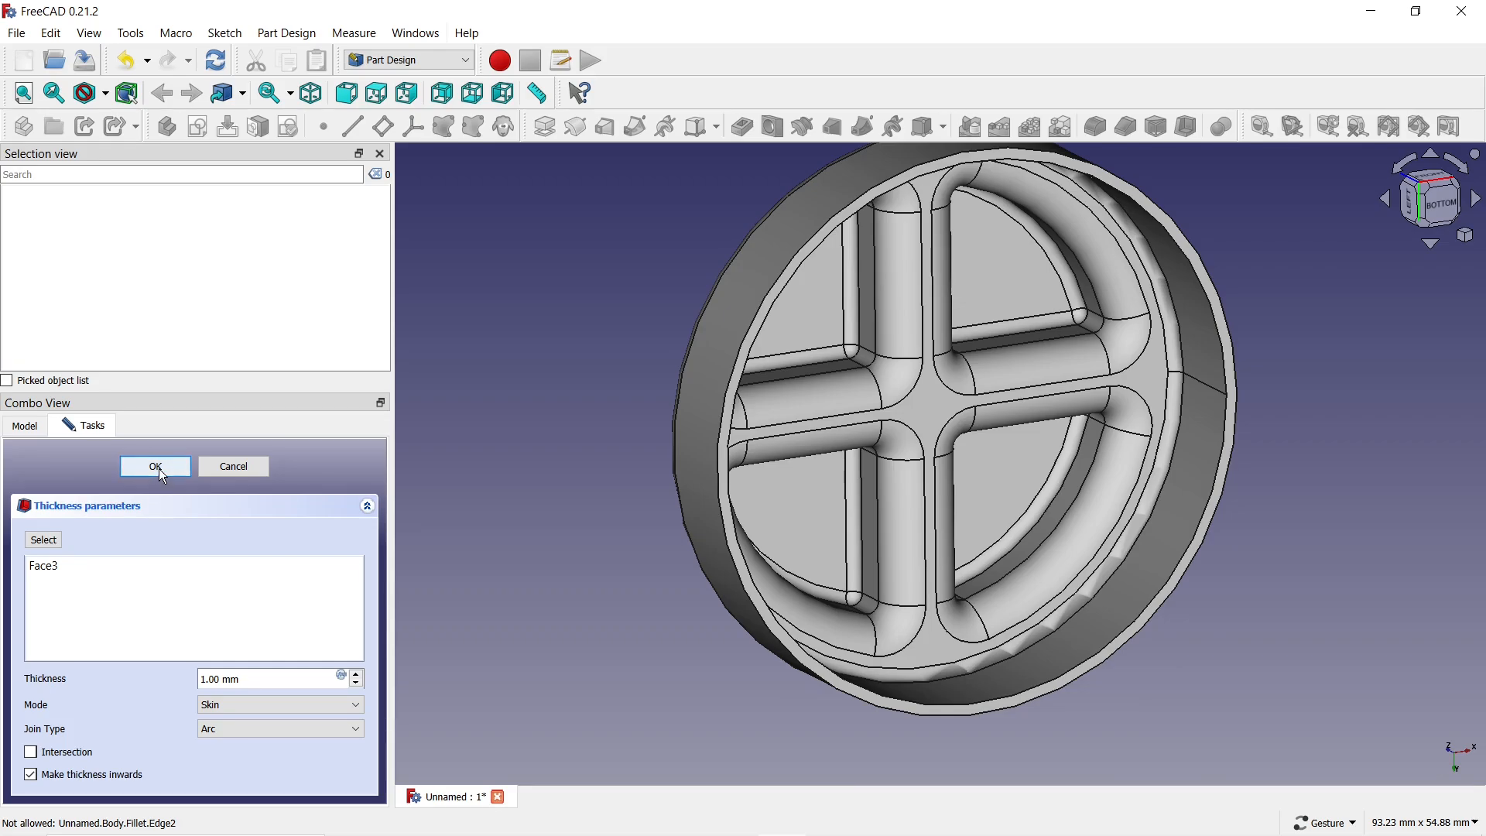
left_click(160, 467)
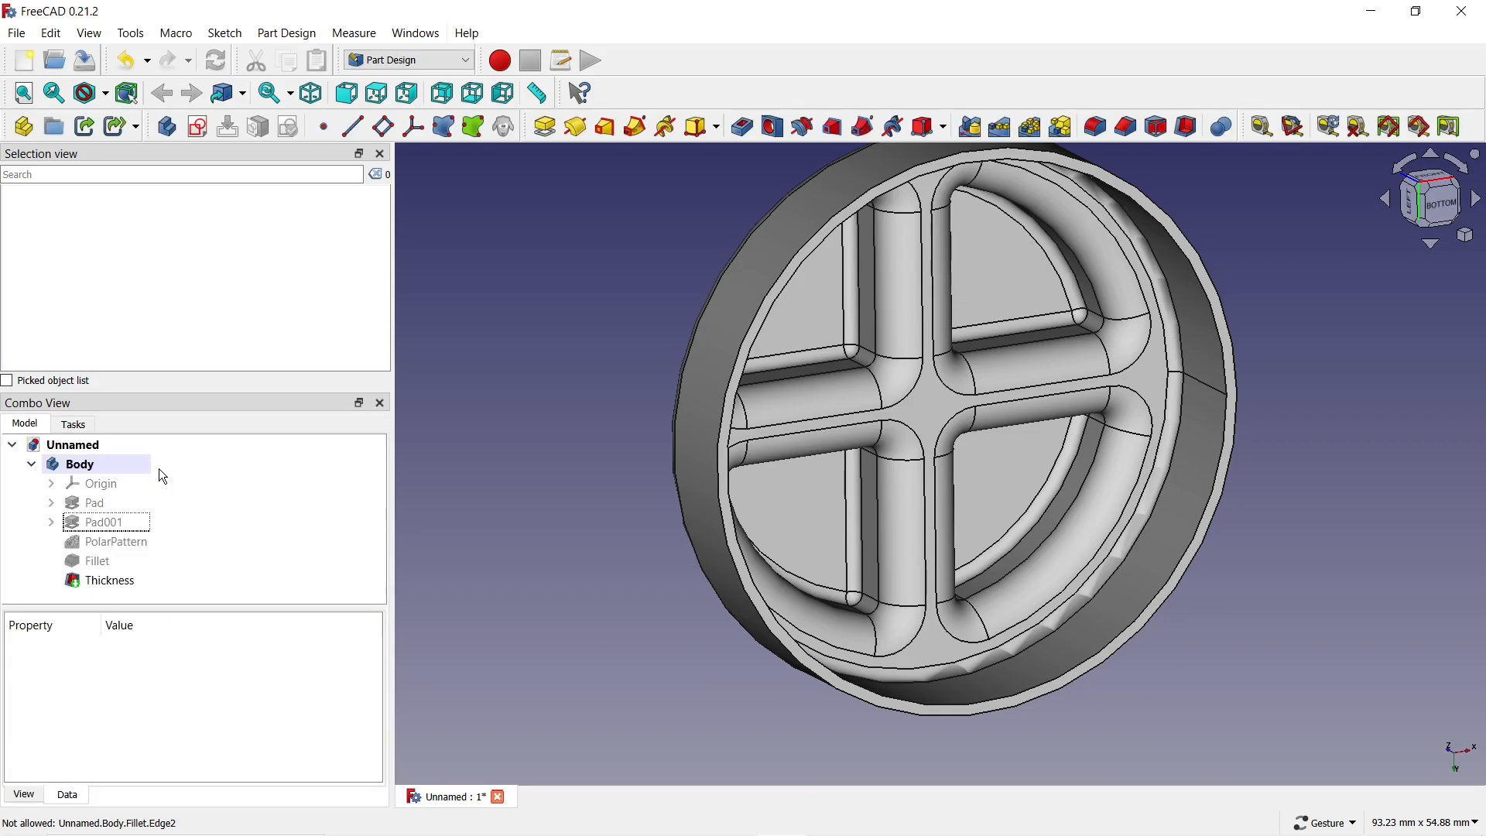
Step: Set the body's appearance to the Shaded viewing mode with the Chrome material
left_click(88, 471)
right_click(87, 472)
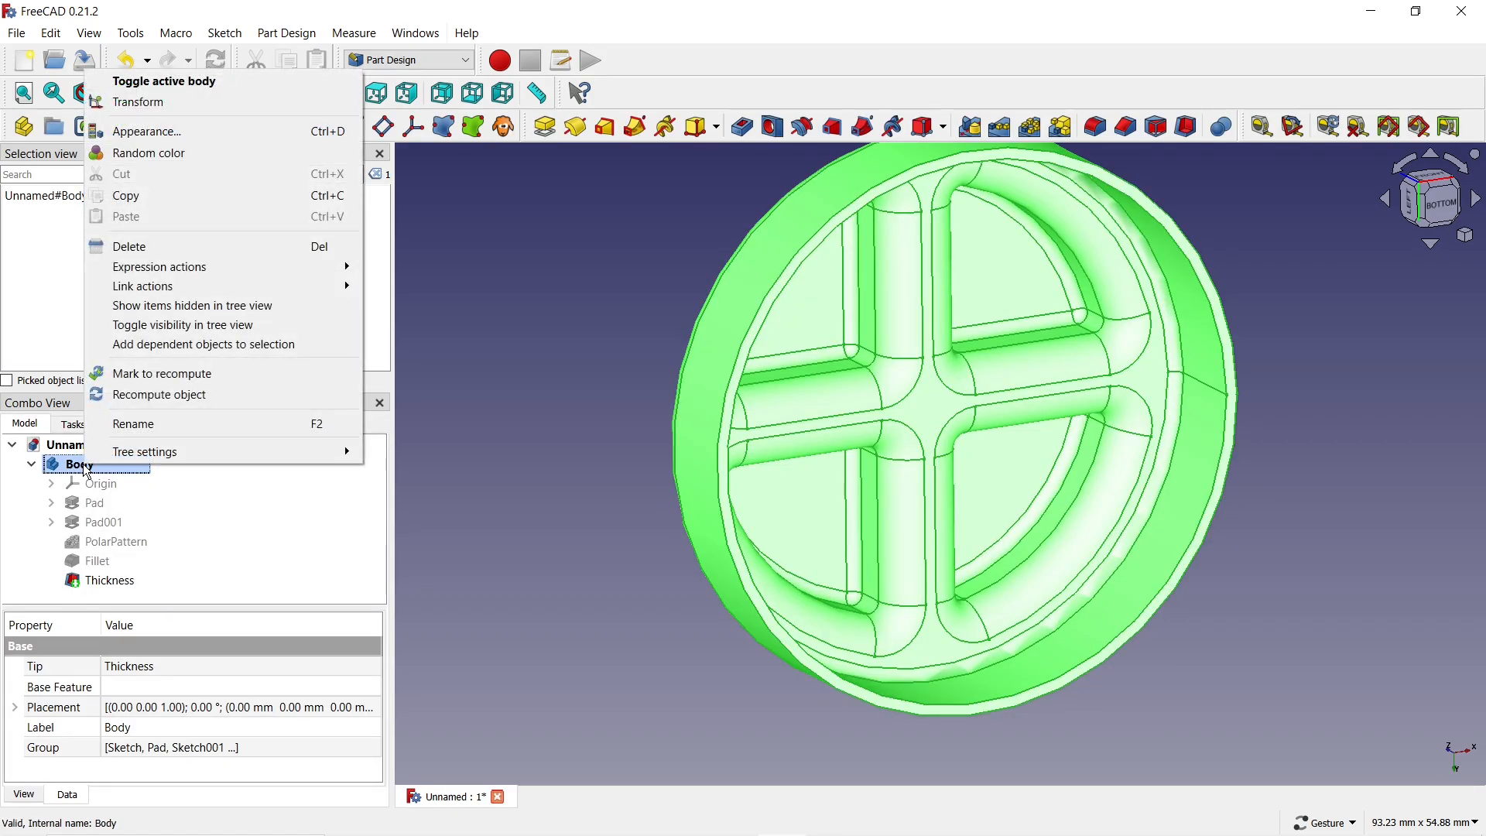
left_click(143, 133)
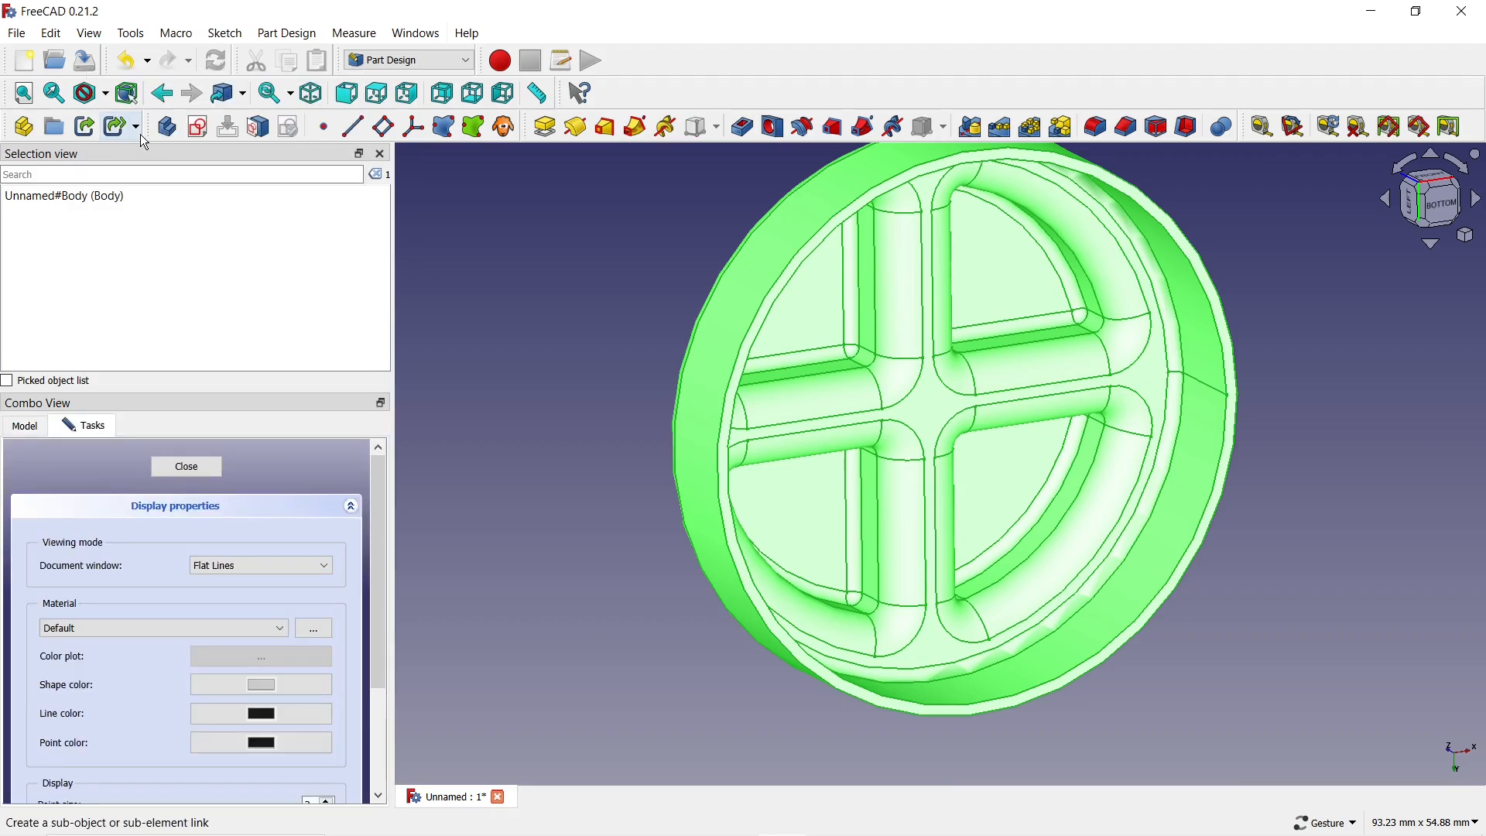
left_click(248, 564)
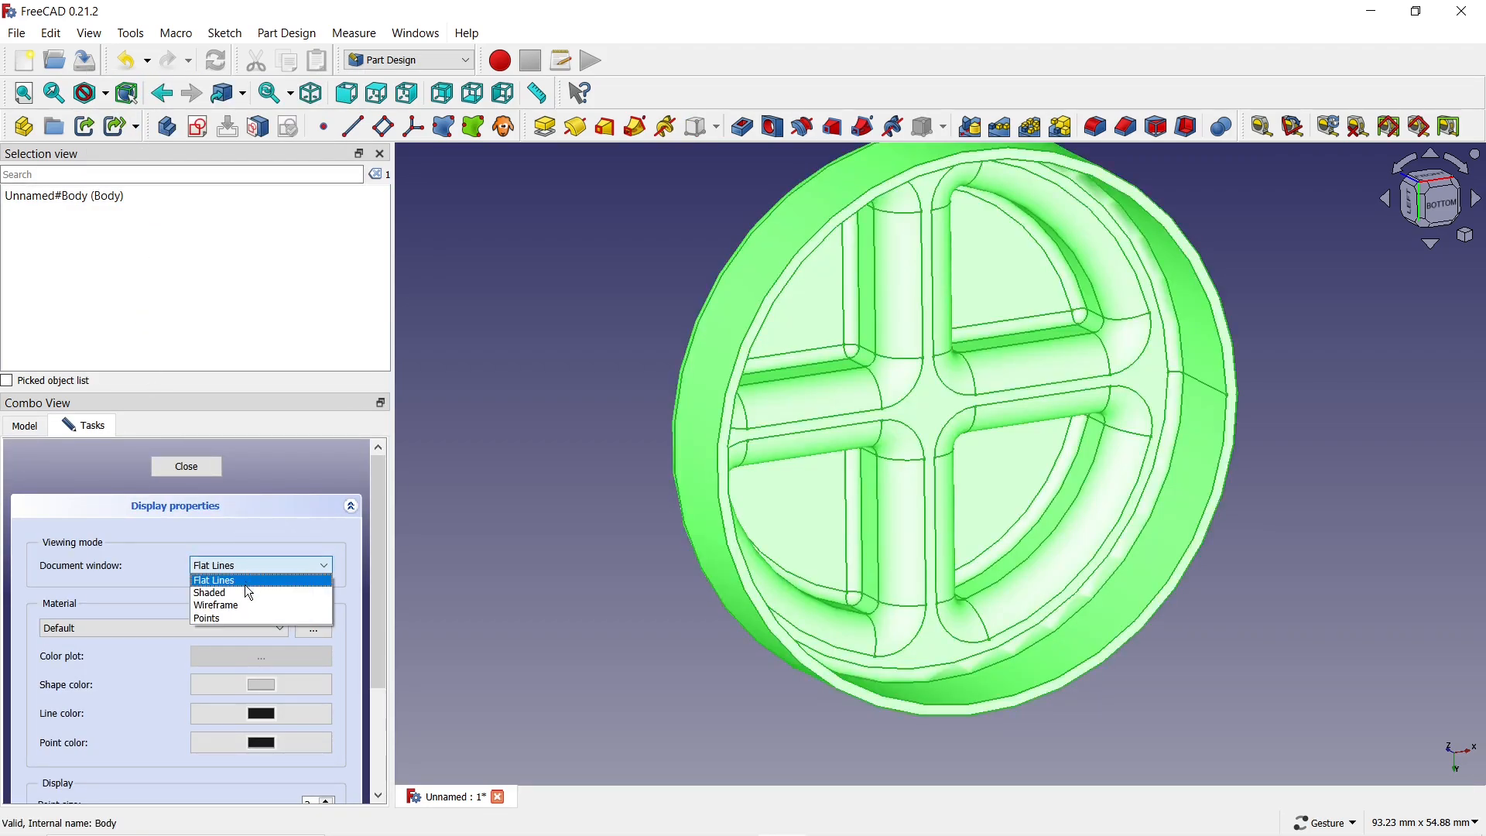
left_click(249, 593)
left_click(147, 633)
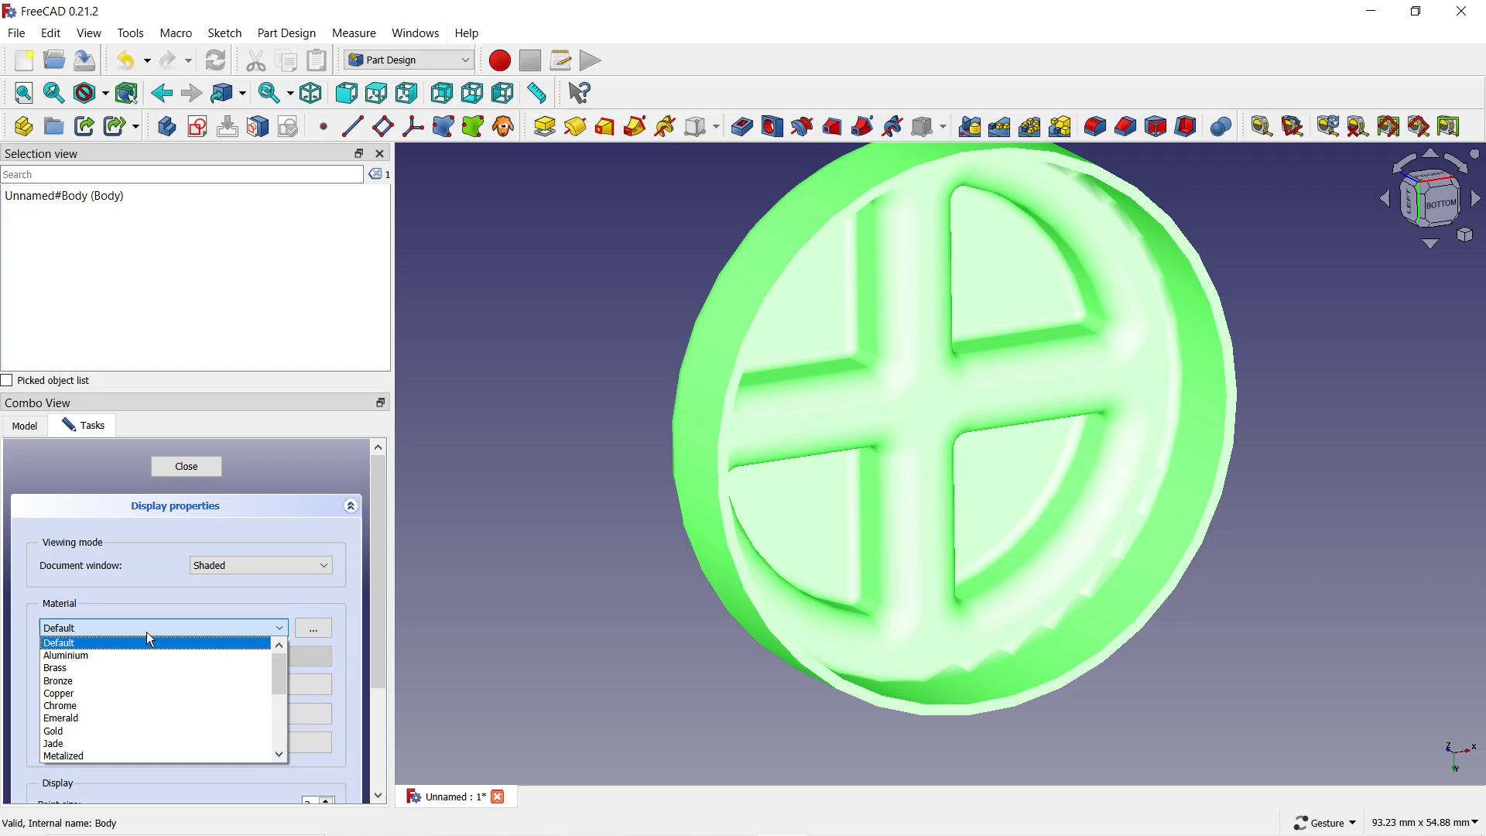
left_click(100, 705)
Step: Change the body's shape color to orange, close the display properties, and inspect the deselected part from the open side
left_click(258, 685)
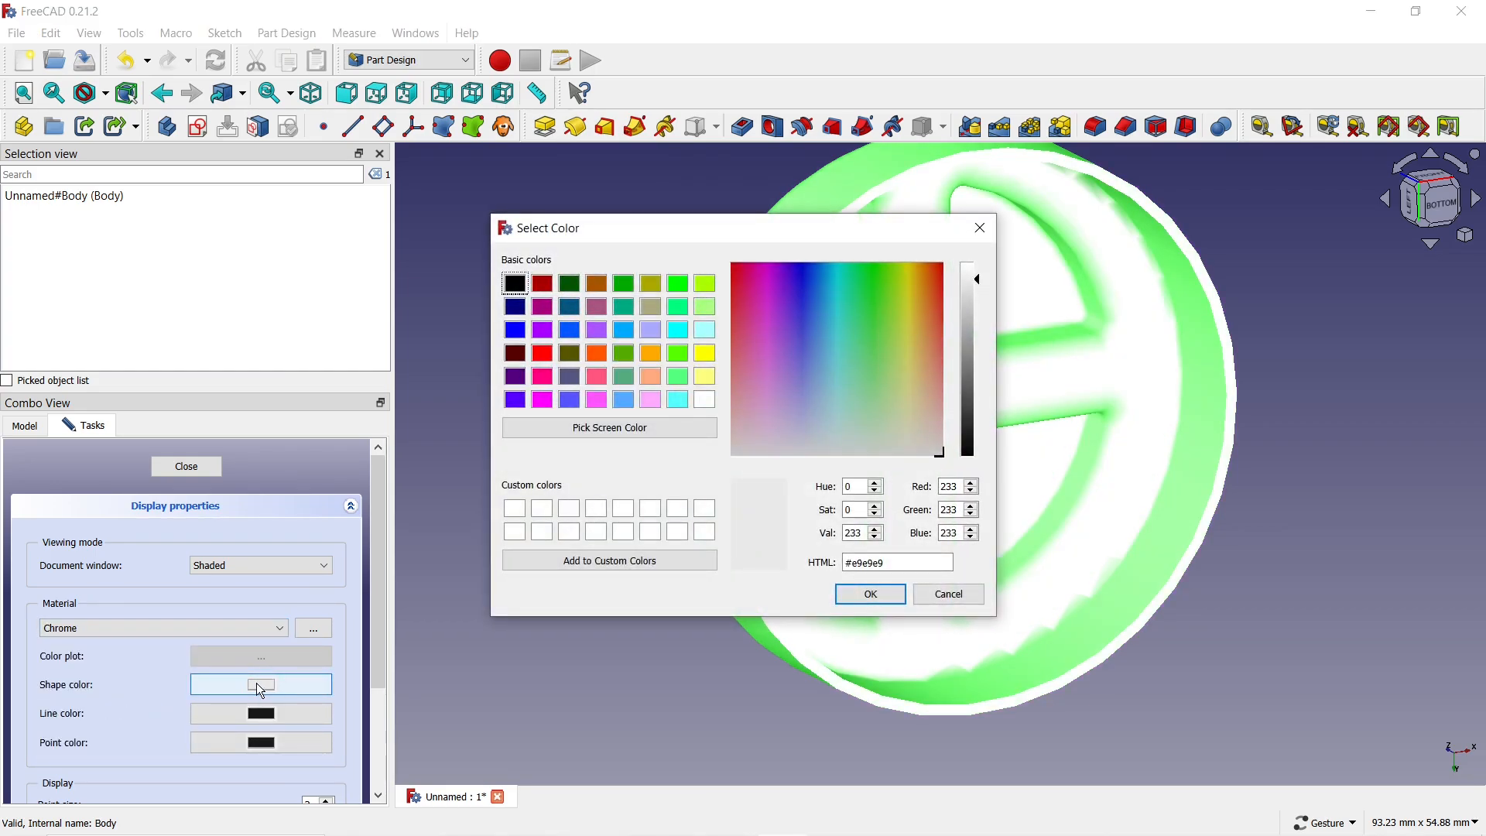
left_click(593, 354)
left_click(858, 596)
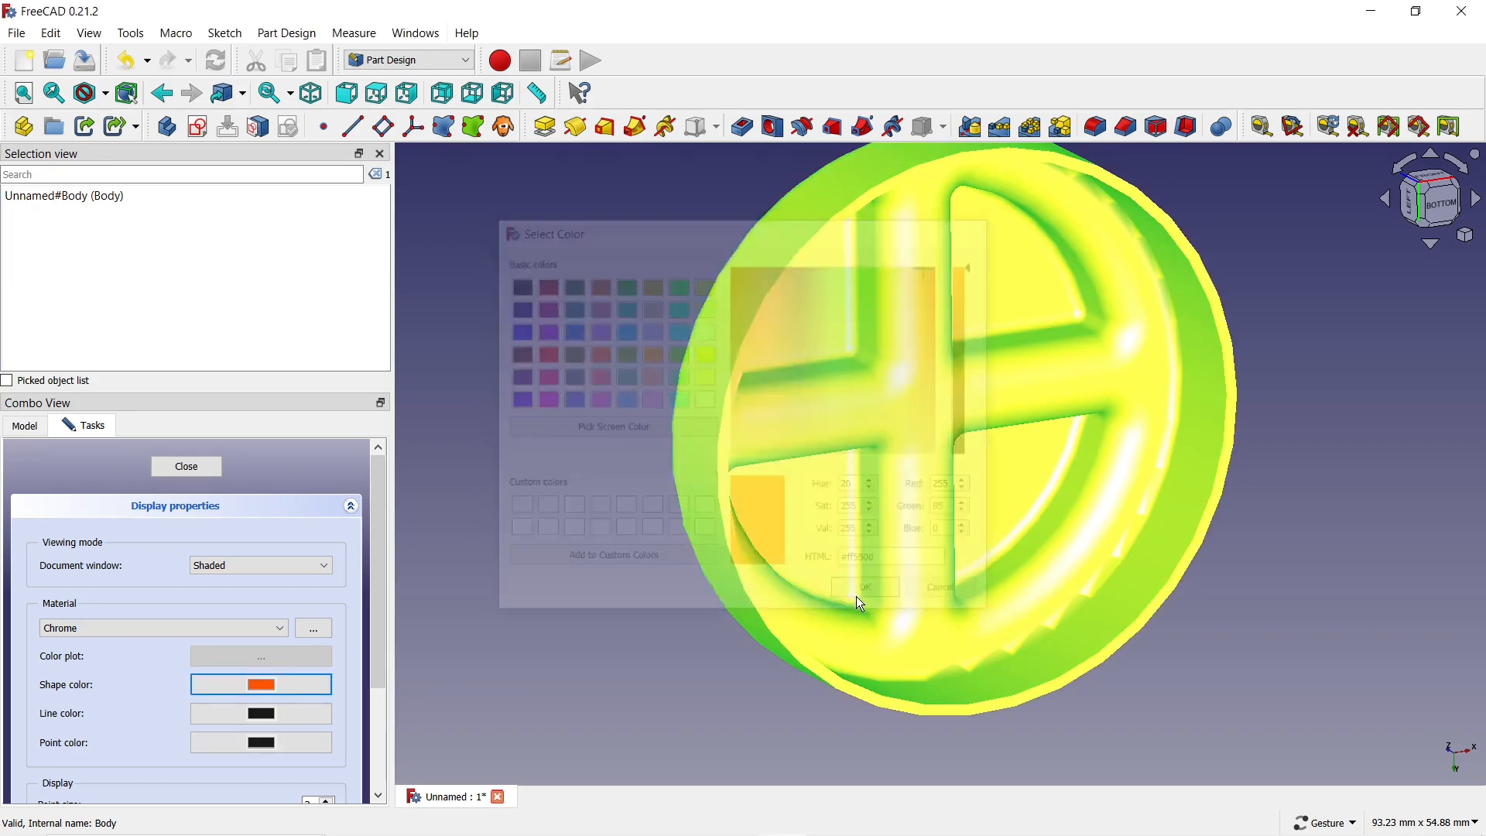
left_click(205, 465)
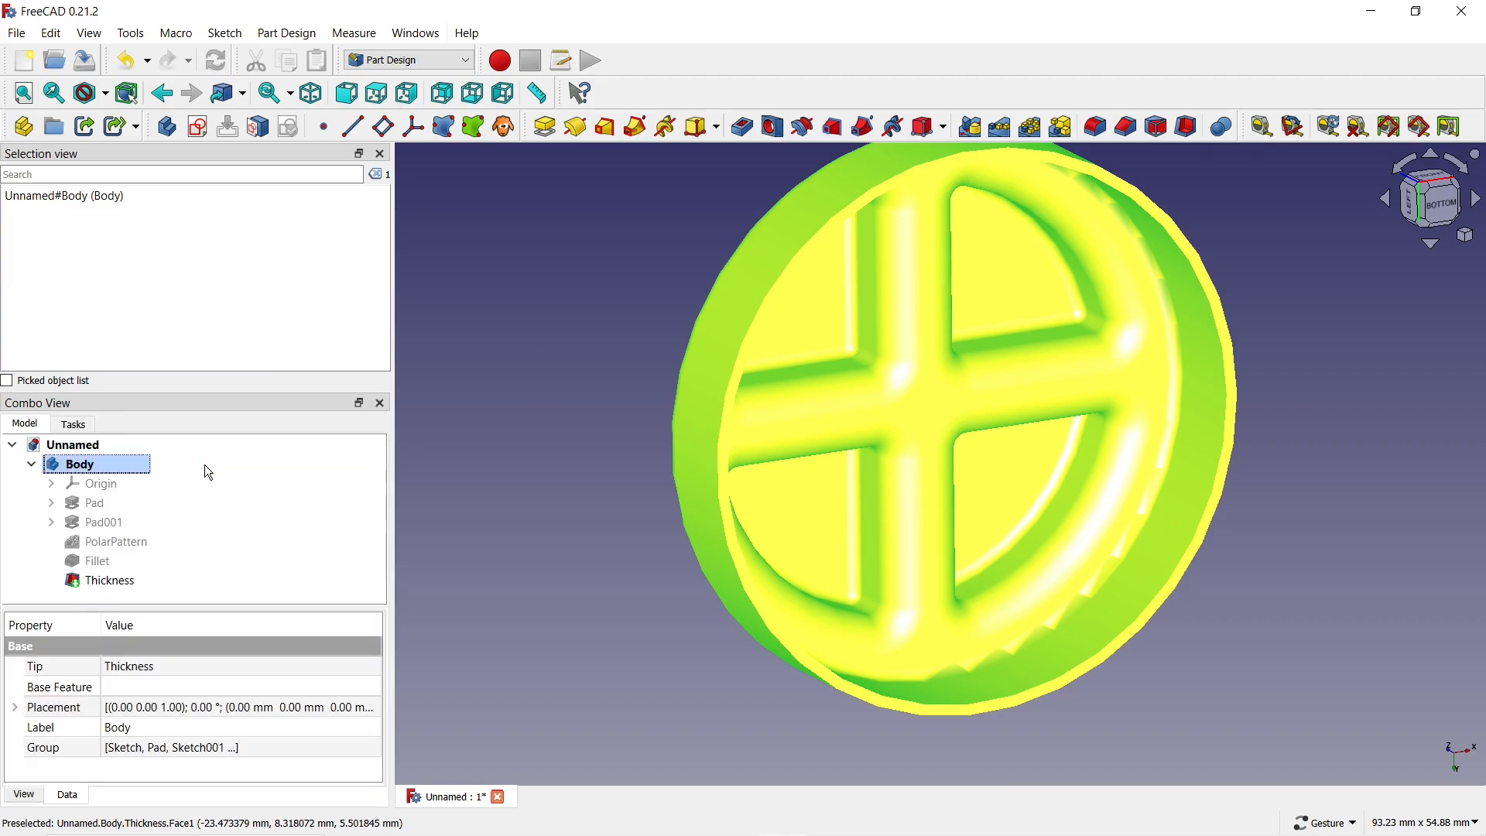
left_click(490, 564)
left_click_drag(1223, 629, 1047, 600)
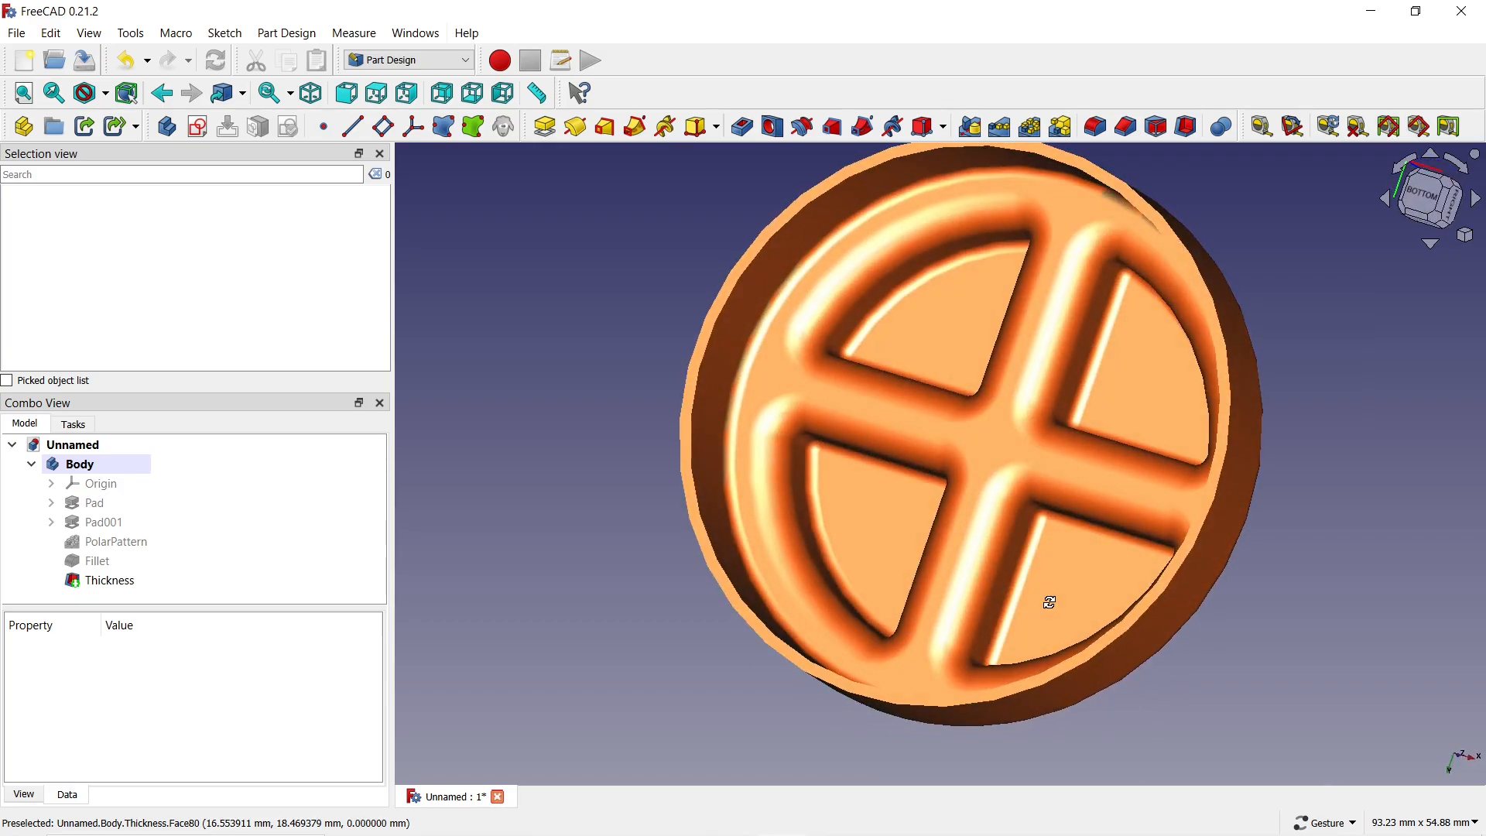
left_click_drag(653, 646, 657, 514)
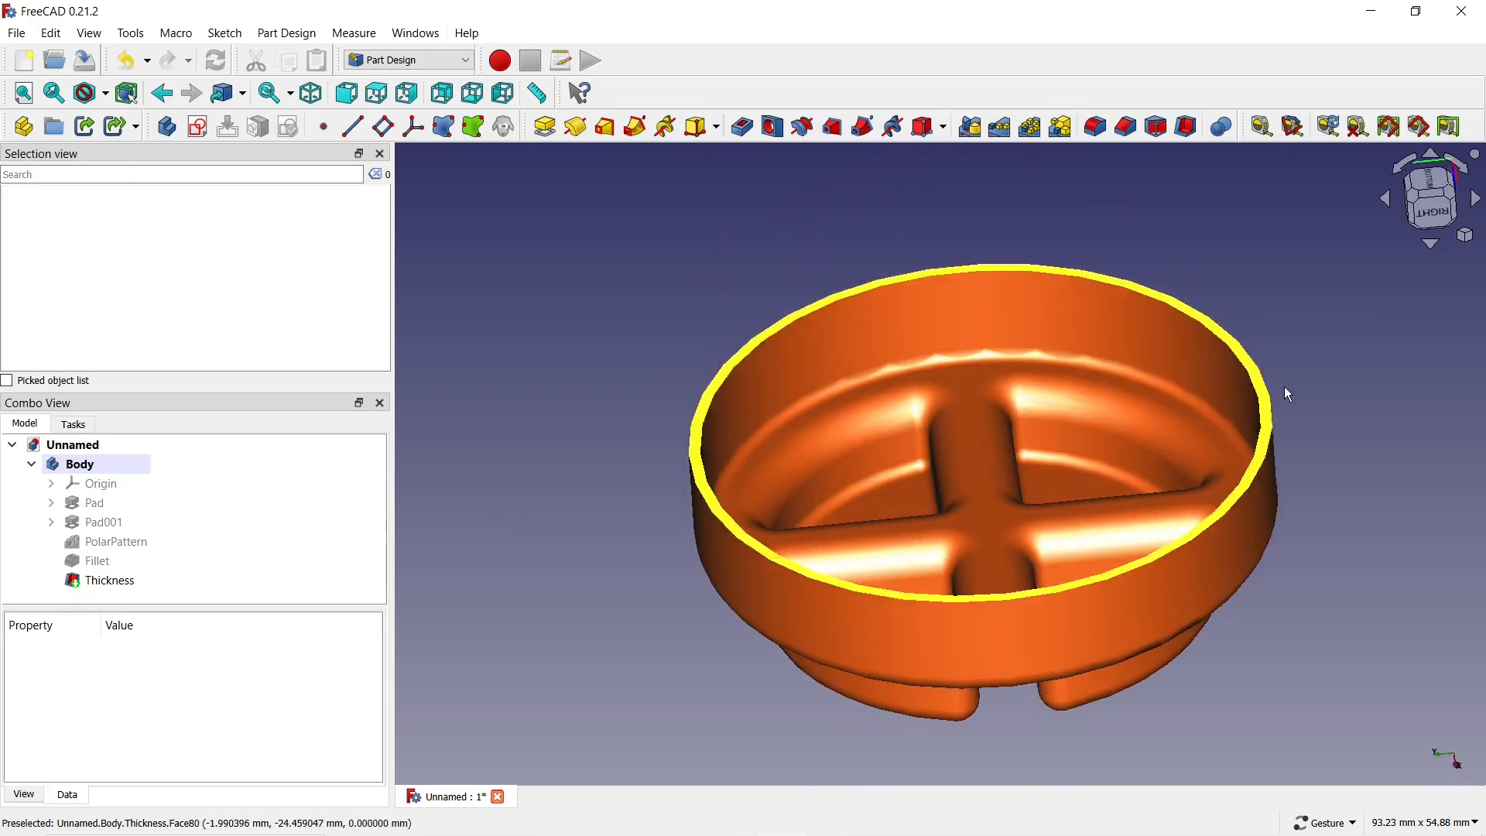